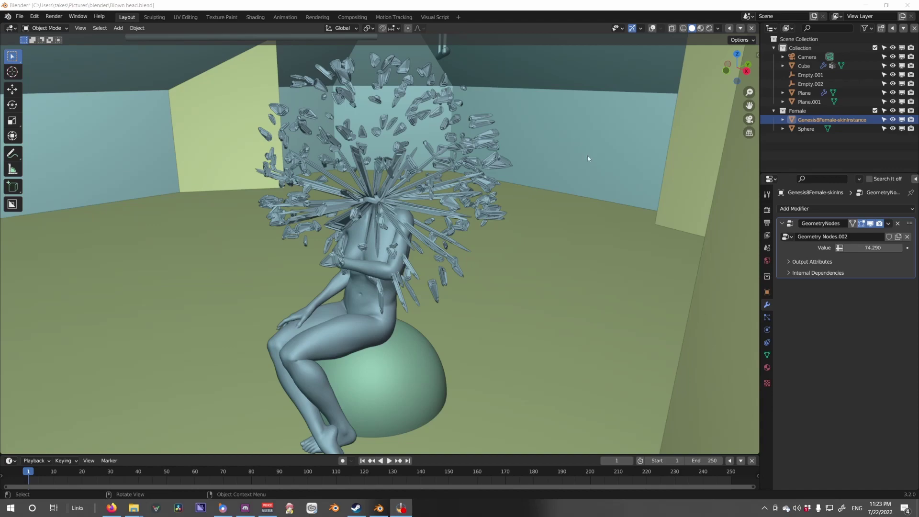
Preview the exploding-head effect by lowering the Geometry Nodes modifier's Value to 0 and raising it again.
middle_drag(489, 218, 392, 224)
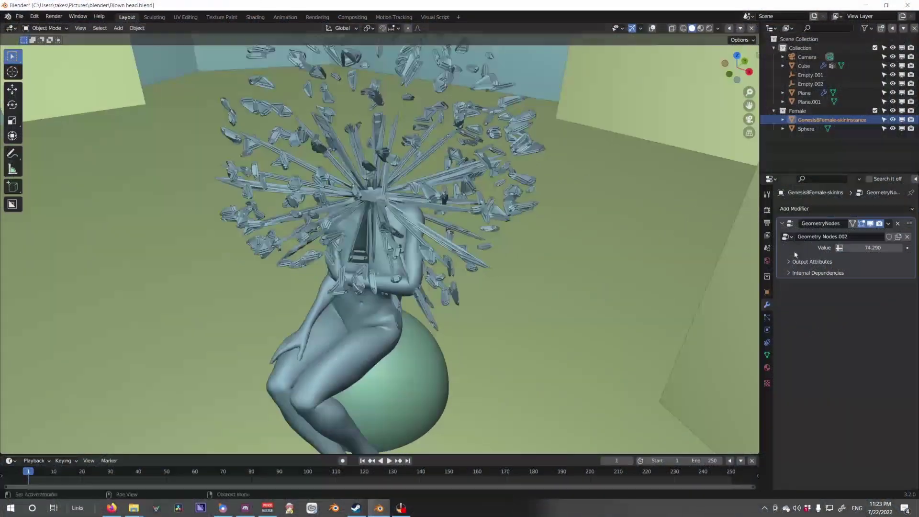
drag(860, 248, 804, 248)
click(862, 248)
key(Return)
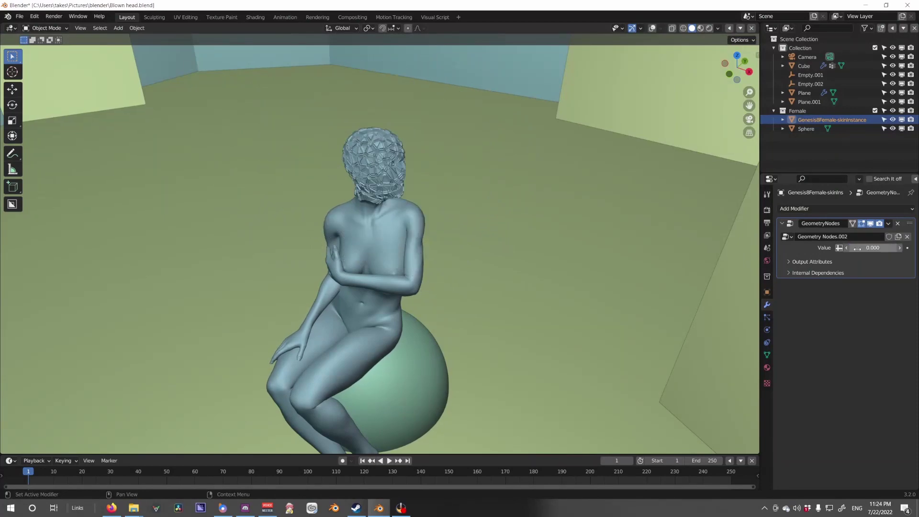
drag(862, 248, 915, 247)
scroll(670, 238, down, 3)
middle_drag(640, 242, 609, 222)
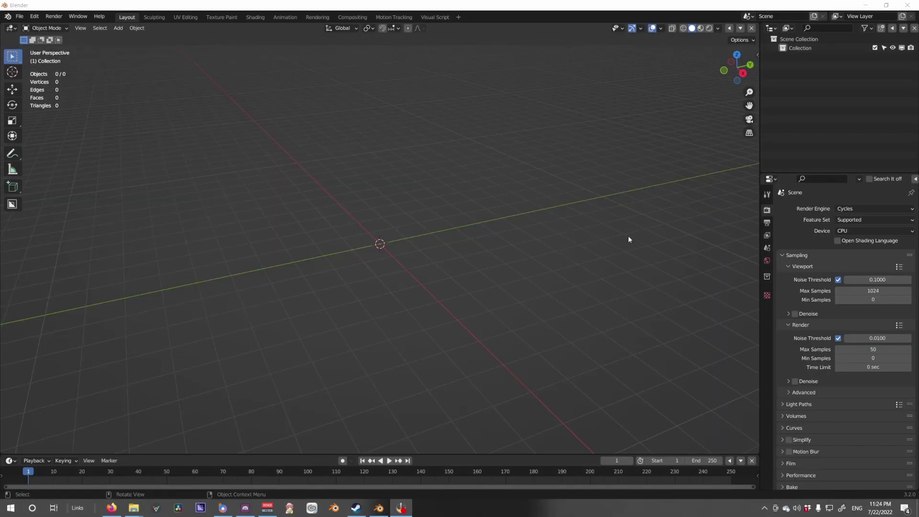
Add a plane at the world origin and scale it up several times as the ground.
middle_drag(626, 239, 566, 240)
key(shift+a)
mouse_move(492, 236)
click(524, 236)
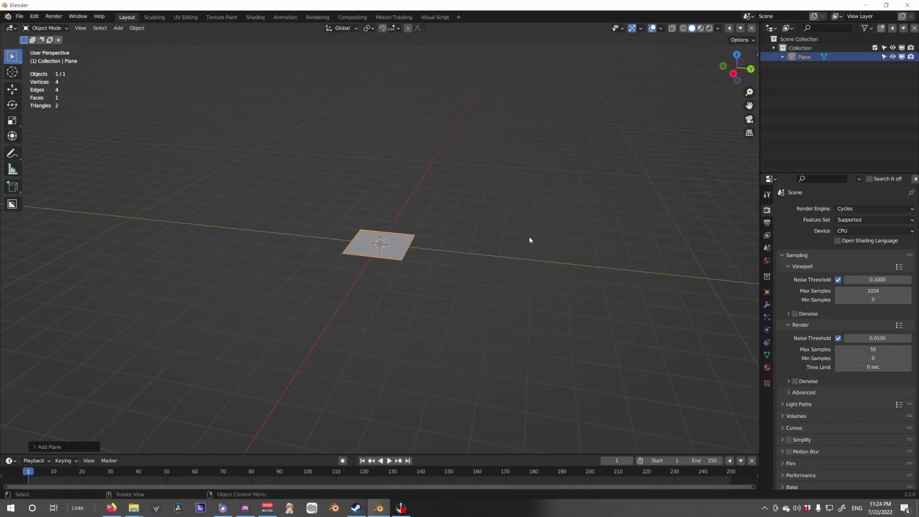
key(s)
click(41, 149)
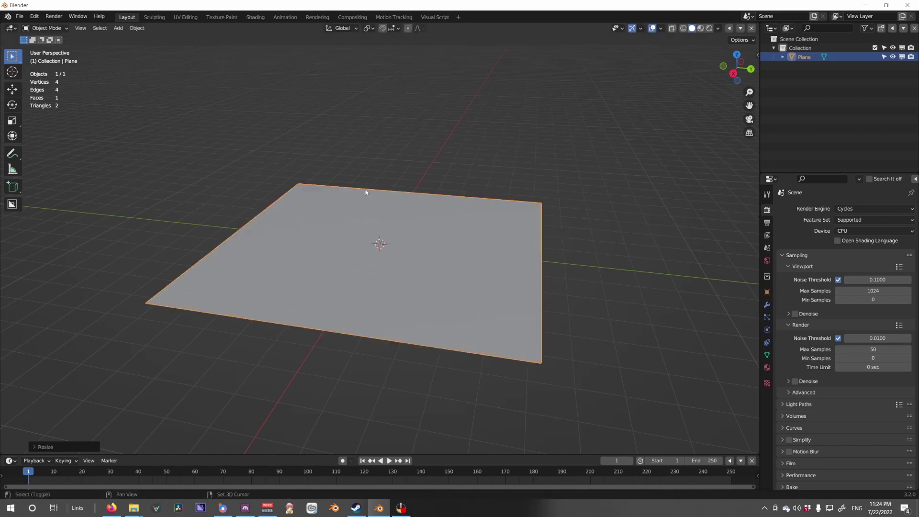
scroll(369, 196, up, 2)
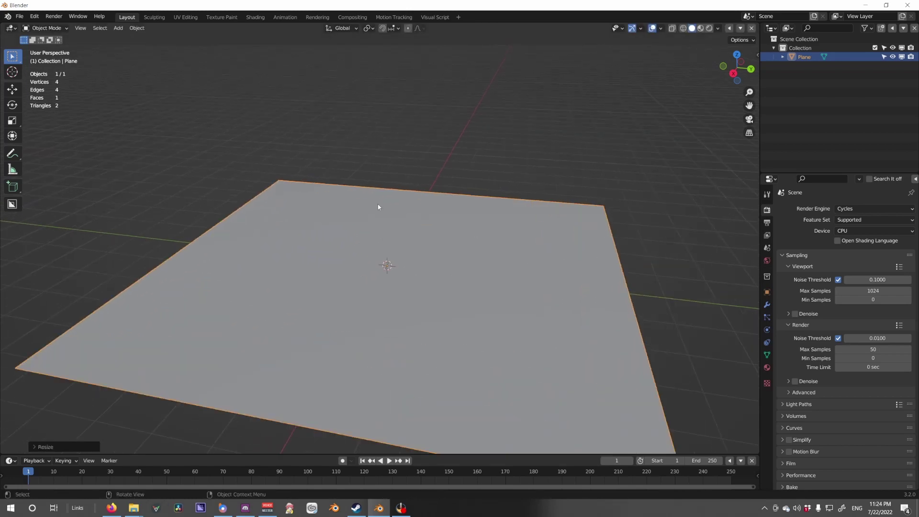
middle_drag(369, 203, 344, 196)
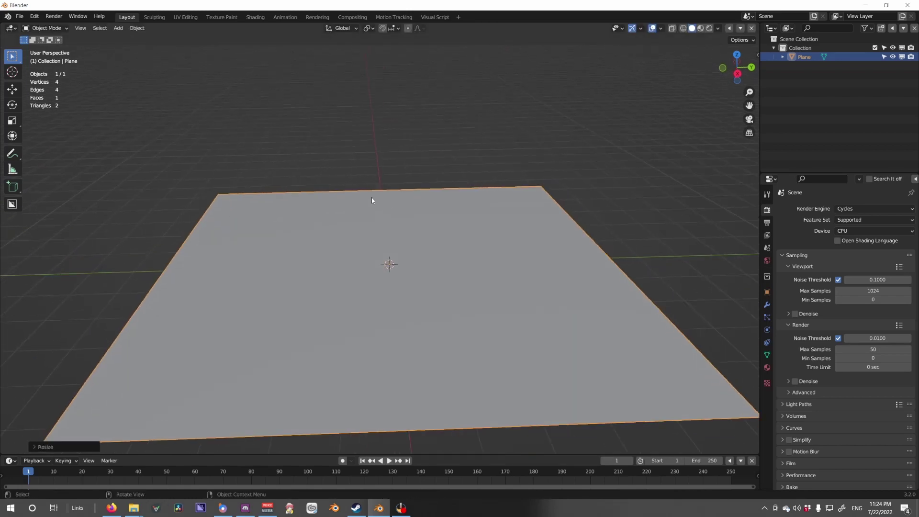
Add a monkey mesh and raise it along the Z axis so it sits above the plane.
middle_drag(387, 227, 425, 221)
key(shift+a)
mouse_move(424, 223)
click(481, 309)
key(g)
key(z)
click(463, 247)
middle_drag(464, 247, 532, 259)
scroll(531, 259, up, 3)
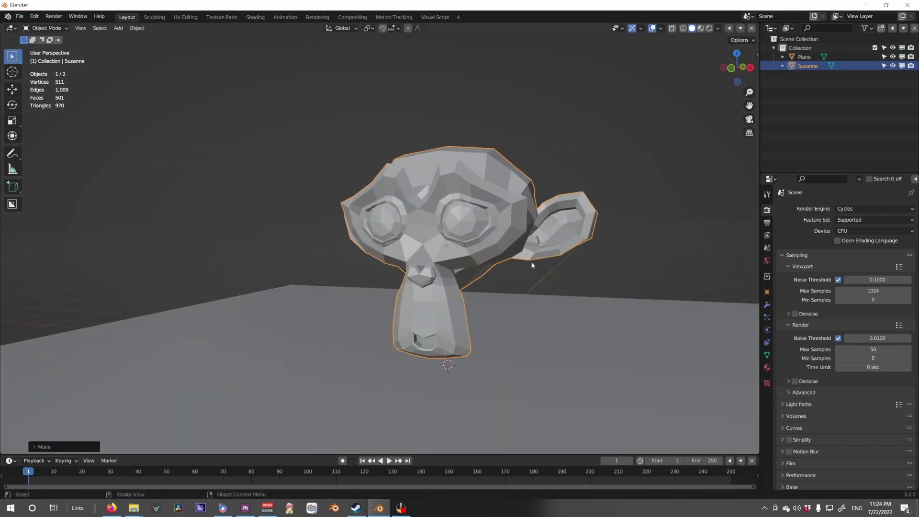
Add and apply a Subdivision Surface modifier on the monkey, and shade it smooth.
click(767, 304)
click(814, 210)
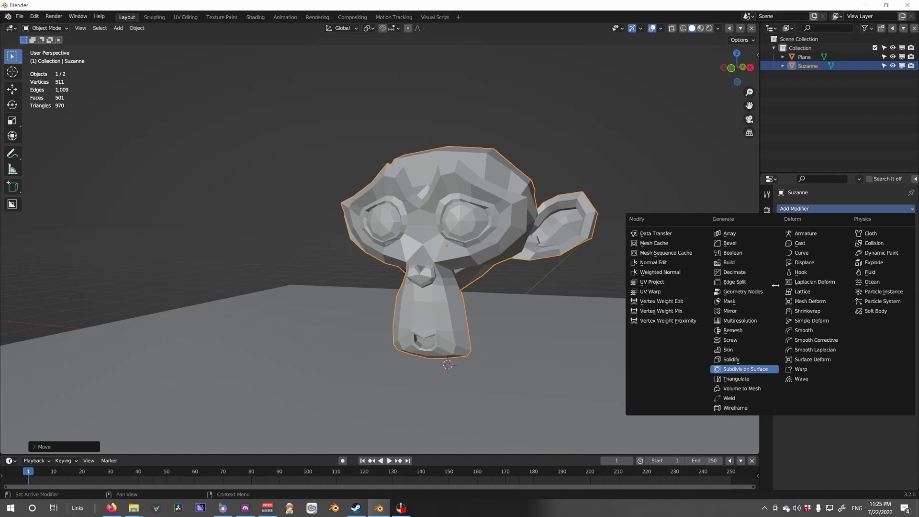
click(746, 369)
key(ctrl+a)
right_click(551, 230)
click(551, 230)
scroll(551, 230, up, 3)
mouse_move(551, 229)
middle_down()
mouse_move(489, 246)
mouse_move(545, 254)
middle_up()
Split the viewport with a Geometry Node Editor beside it and create a new geometry node tree for Suzanne.
drag(758, 24, 417, 72)
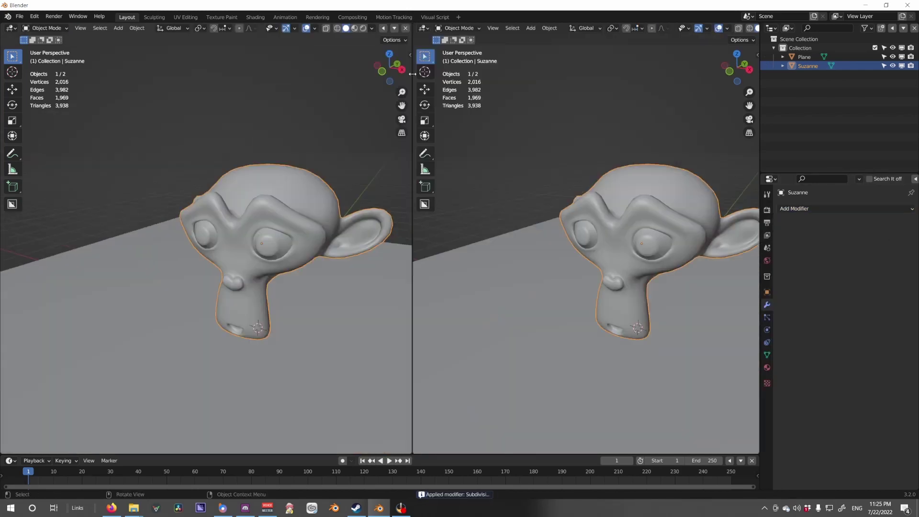
click(425, 28)
click(450, 111)
click(593, 28)
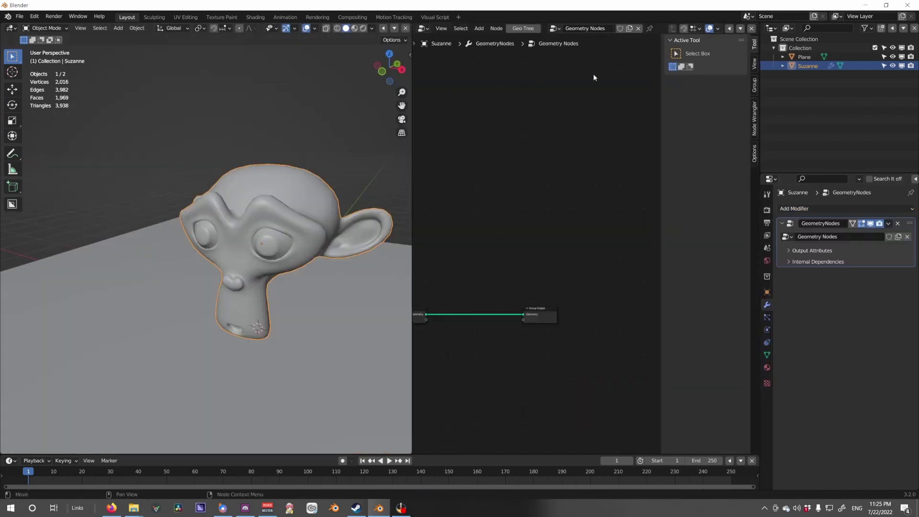
key(n)
Spread the Group Input and Group Output nodes far apart, keeping their geometry link.
middle_drag(532, 274, 642, 216)
scroll(634, 239, up, 3)
ctrl+right_drag(637, 237, 624, 283)
key(ctrl+z)
drag(563, 248, 465, 166)
middle_drag(637, 259, 568, 263)
scroll(574, 263, up, 2)
drag(672, 254, 702, 249)
middle_drag(467, 202, 535, 218)
drag(449, 190, 442, 211)
middle_drag(600, 249, 571, 254)
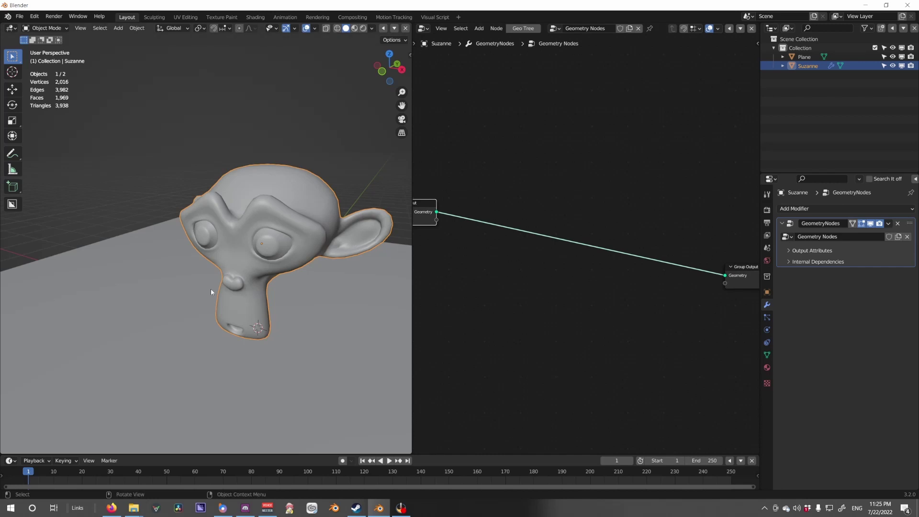
Select the monkey's chin vertices in wireframe Edit Mode, clear the selection and return to solid Object Mode.
middle_drag(212, 292, 270, 284)
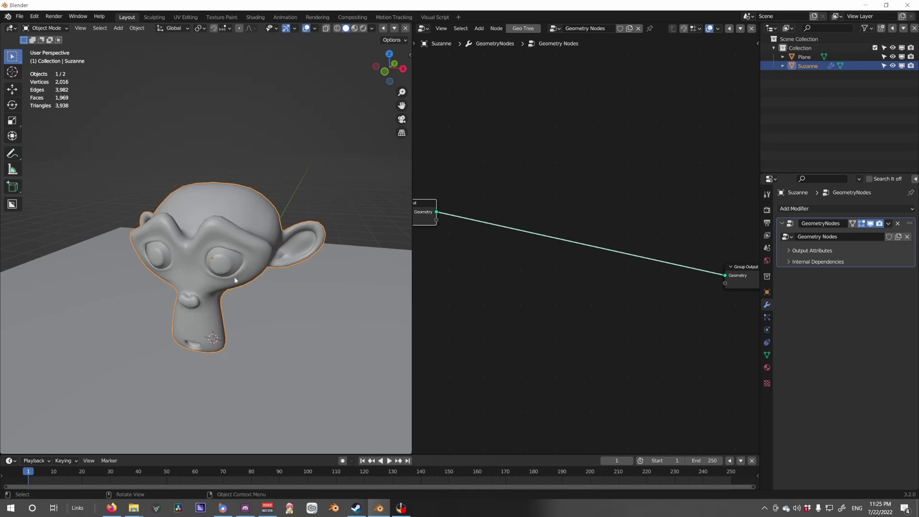
key(Tab)
shift+middle_drag(256, 301, 274, 283)
shift+middle_drag(250, 377, 269, 330)
drag(268, 335, 168, 287)
drag(260, 319, 170, 293)
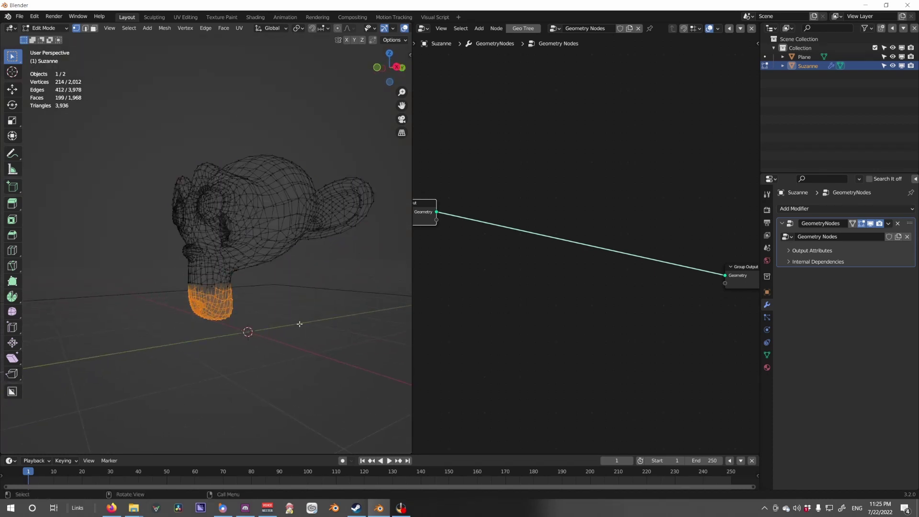
drag(293, 340, 153, 287)
middle_drag(328, 298, 388, 292)
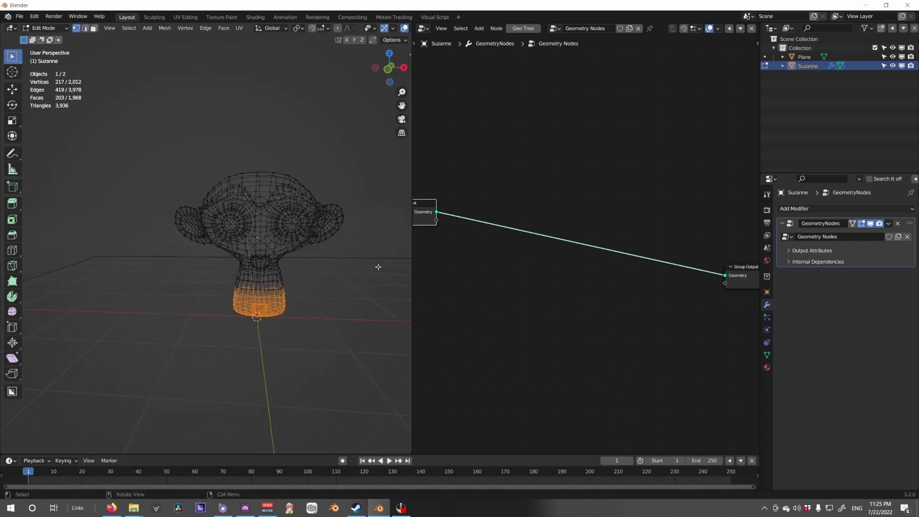
drag(377, 266, 330, 206)
key(Tab)
key(shift+z)
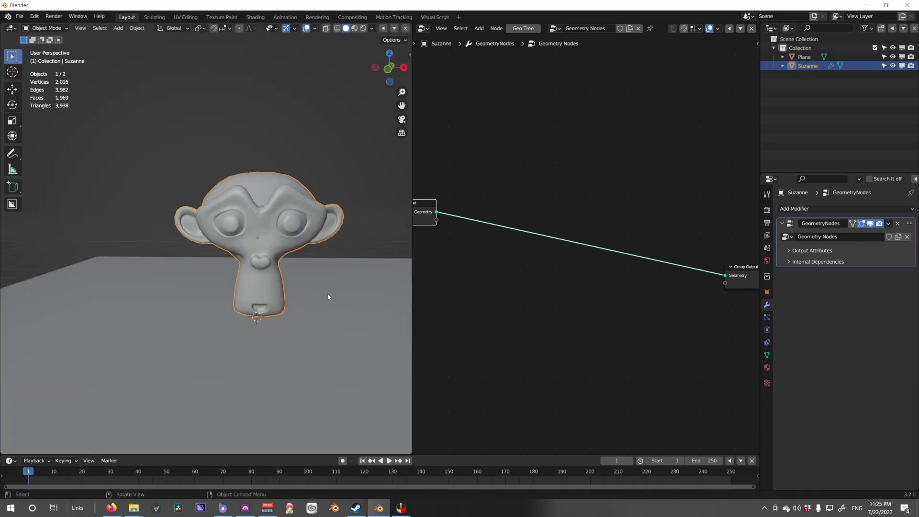
Add a cube at the world origin so it encloses the lower part of the monkey, keeping its default scale.
middle_drag(459, 294, 506, 304)
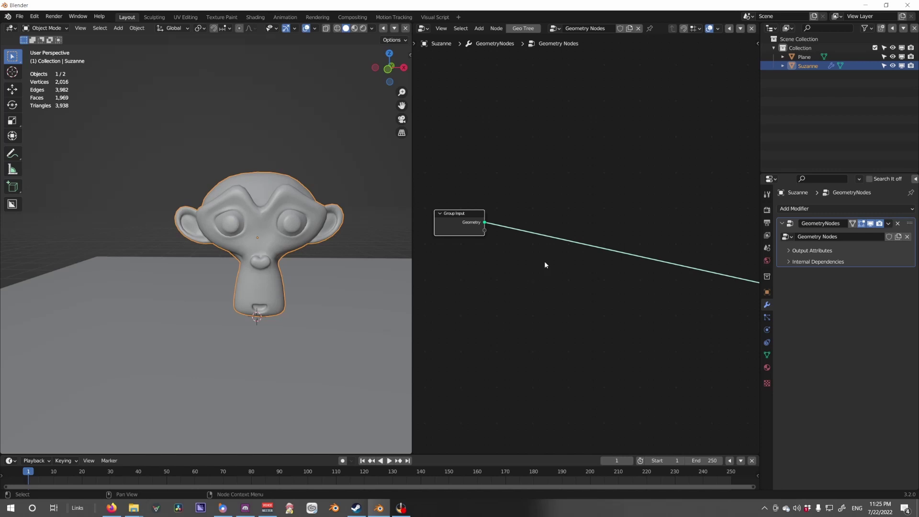
key(shift+a)
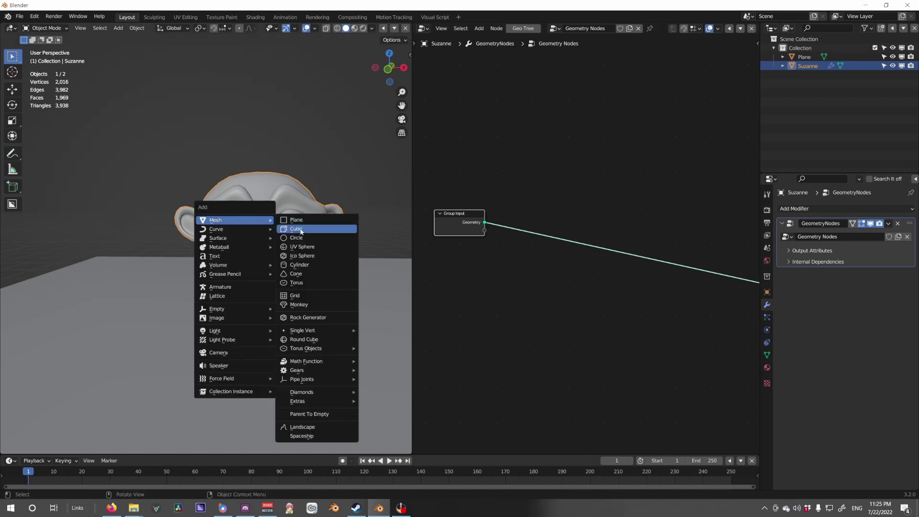
click(304, 233)
key(s)
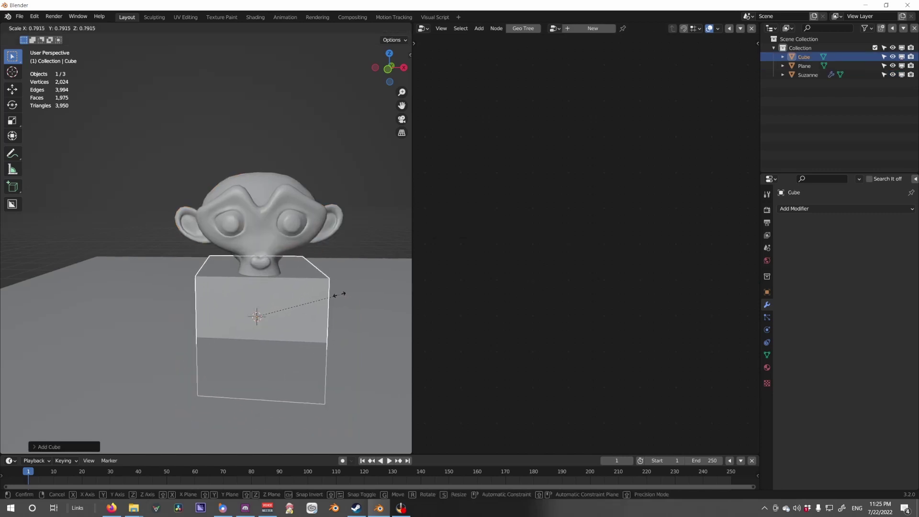
click(336, 285)
middle_drag(336, 286, 283, 285)
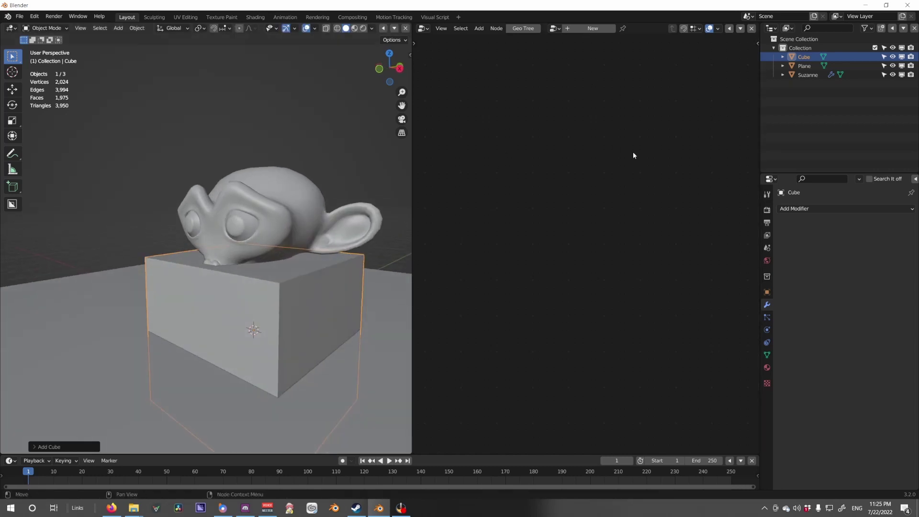
Hide the cube from renders and set its viewport display to Wire.
click(767, 292)
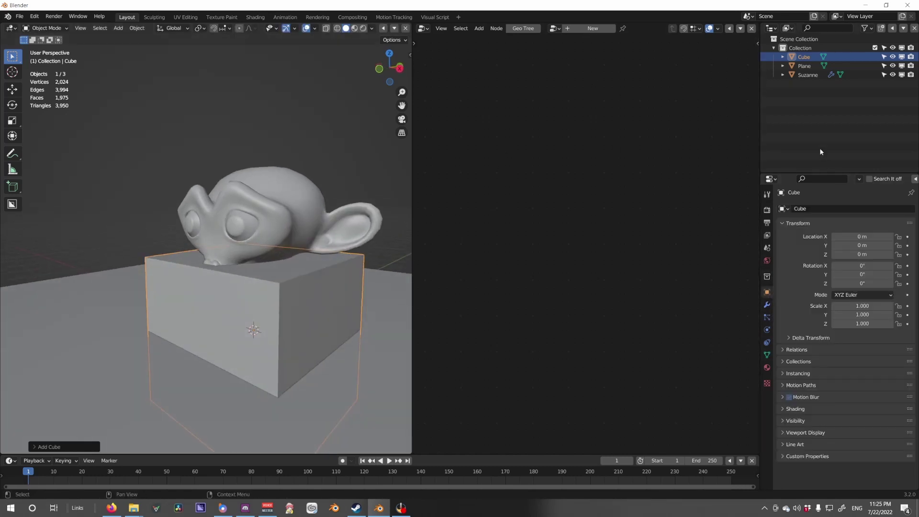
click(910, 57)
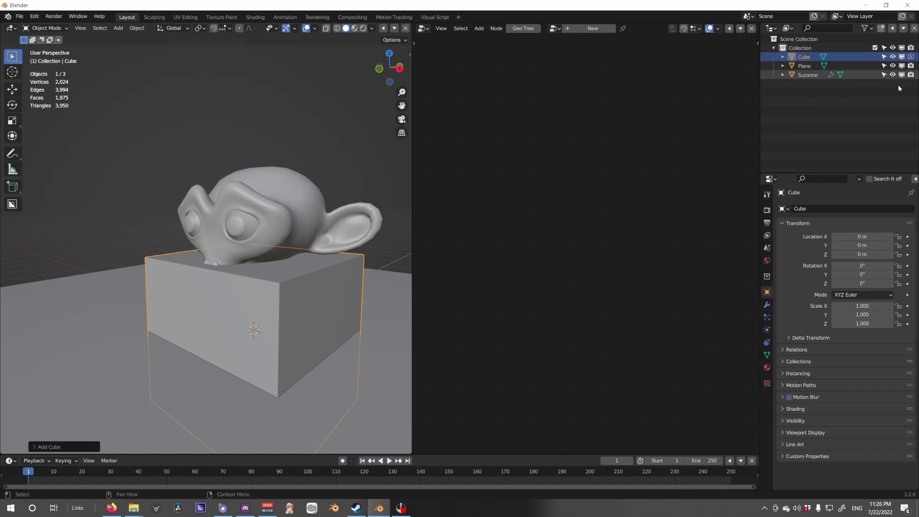
click(795, 421)
scroll(806, 418, down, 5)
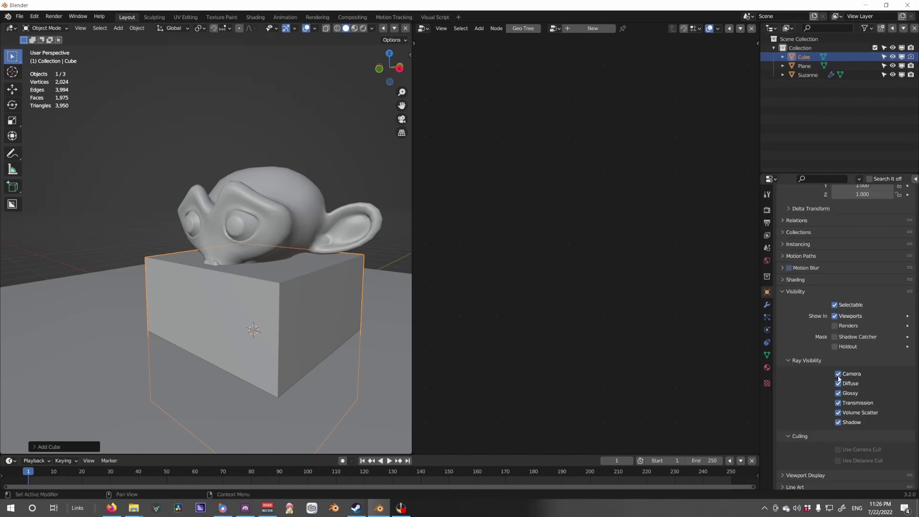
click(805, 475)
scroll(810, 476, down, 5)
click(864, 446)
click(857, 427)
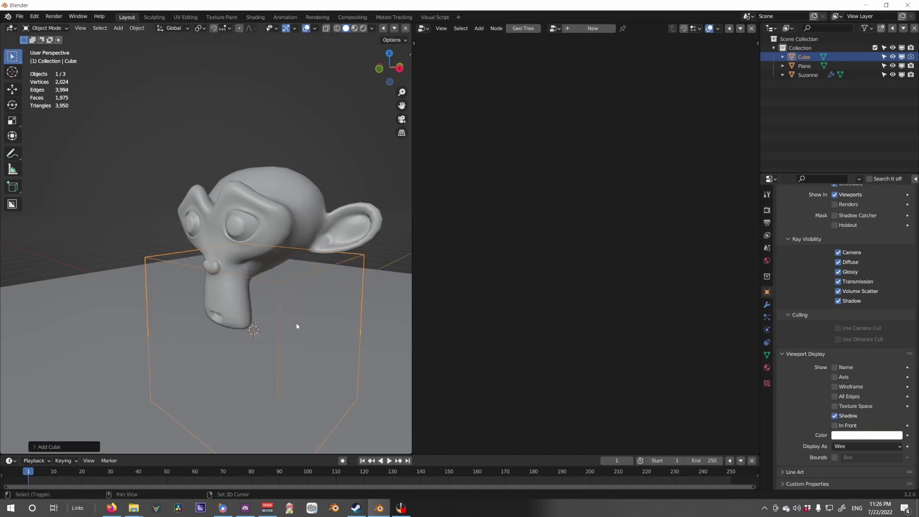
Bring the cube into Suzanne's node tree as an Object Info node set to Relative, below Group Input.
middle_drag(292, 326, 239, 282)
click(221, 265)
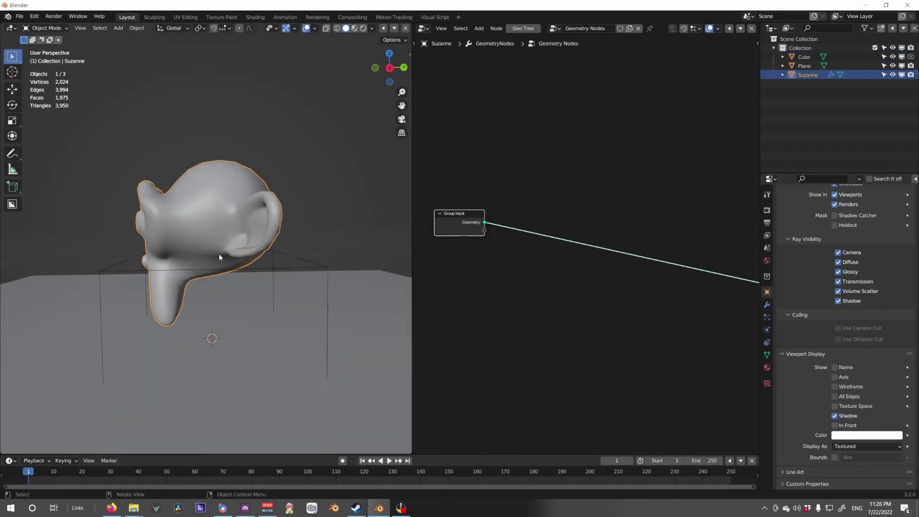
click(268, 270)
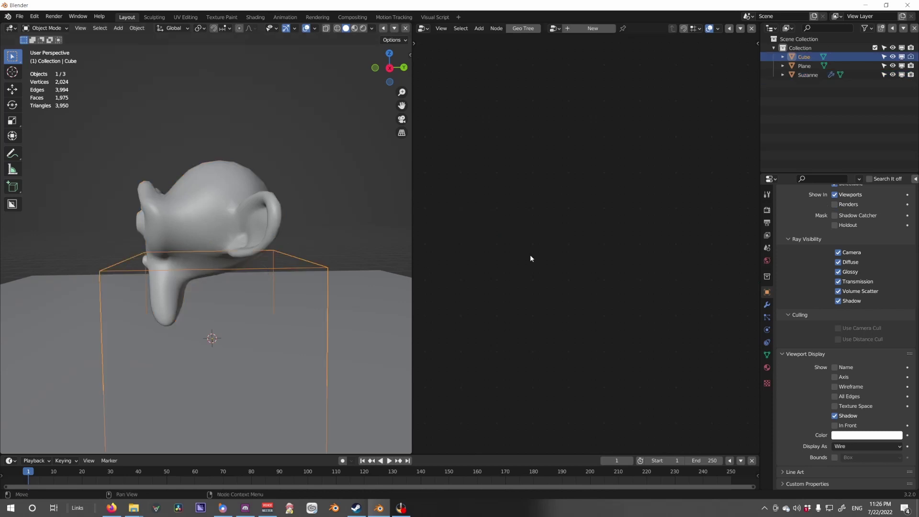
click(244, 236)
middle_drag(526, 223, 539, 233)
scroll(569, 234, down, 7)
scroll(611, 219, up, 4)
middle_drag(611, 218, 567, 225)
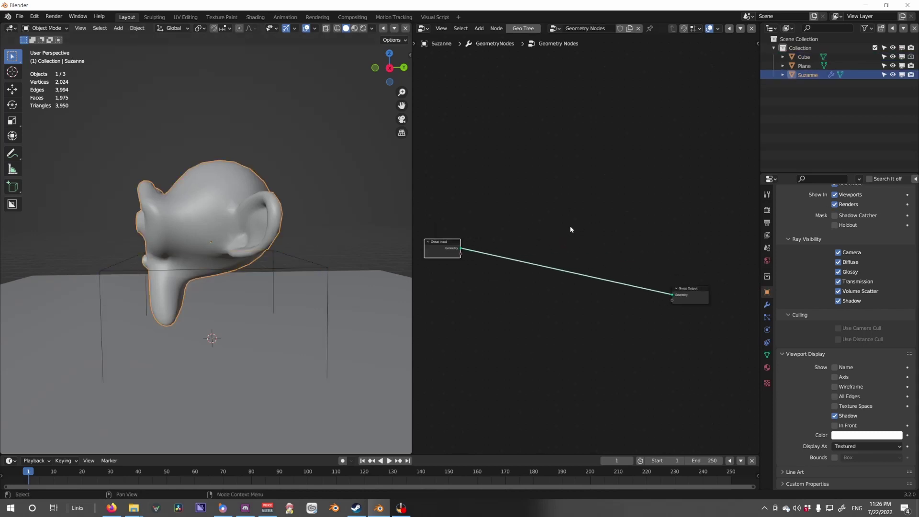
drag(804, 57, 501, 211)
scroll(501, 210, up, 2)
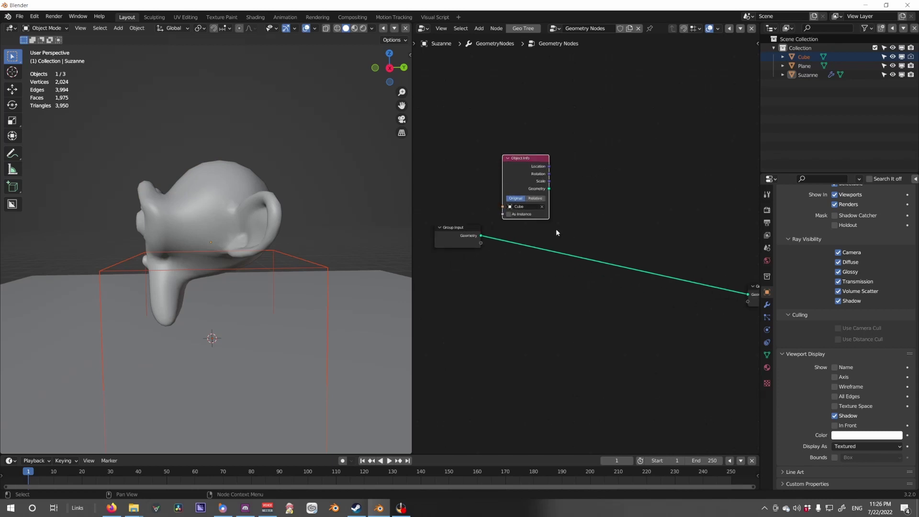
drag(525, 173, 457, 302)
Add a Raycast node and connect the cube's Object Info Geometry to its Target Geometry.
key(shift+a)
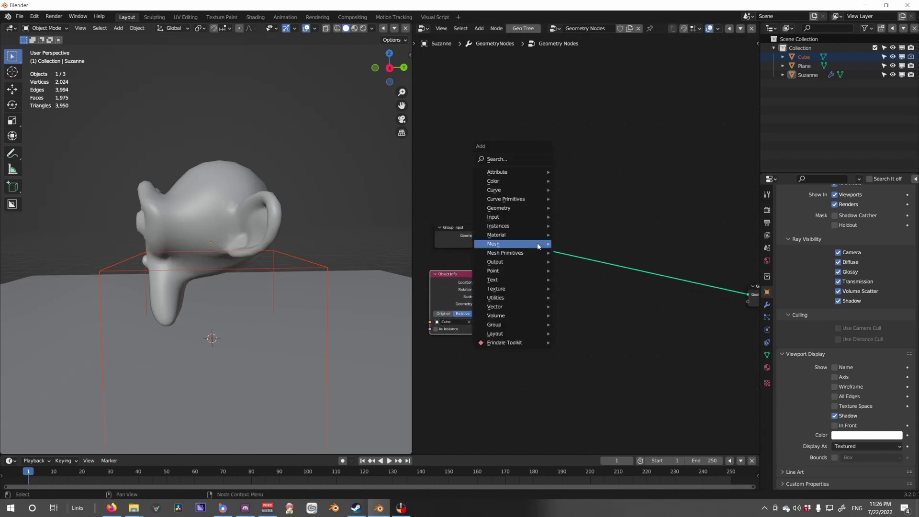
click(535, 159)
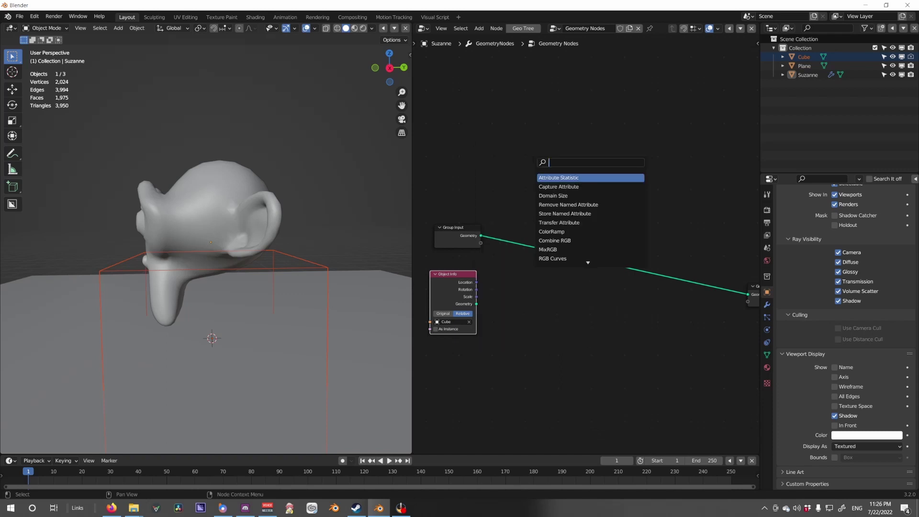
text(ray)
key(Return)
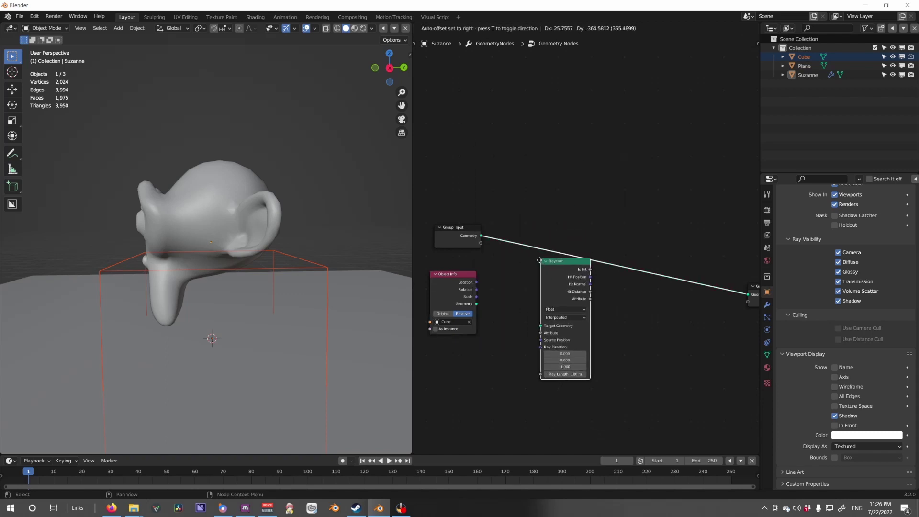
click(540, 276)
drag(476, 304, 533, 335)
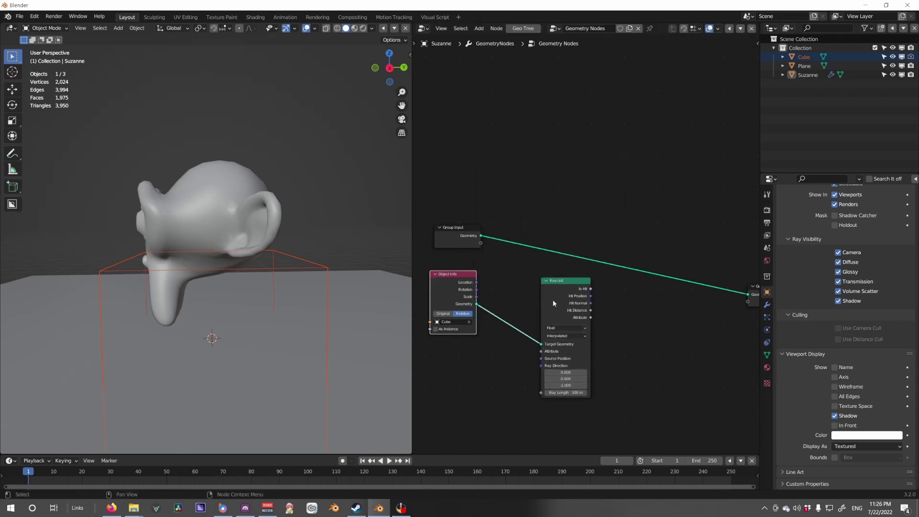
drag(553, 302, 534, 307)
Insert an Extrude Mesh node into the link between Group Input and Group Output.
middle_drag(648, 304, 587, 294)
click(602, 211)
middle_drag(579, 219, 632, 226)
drag(450, 243, 464, 259)
key(shift+a)
text(ex)
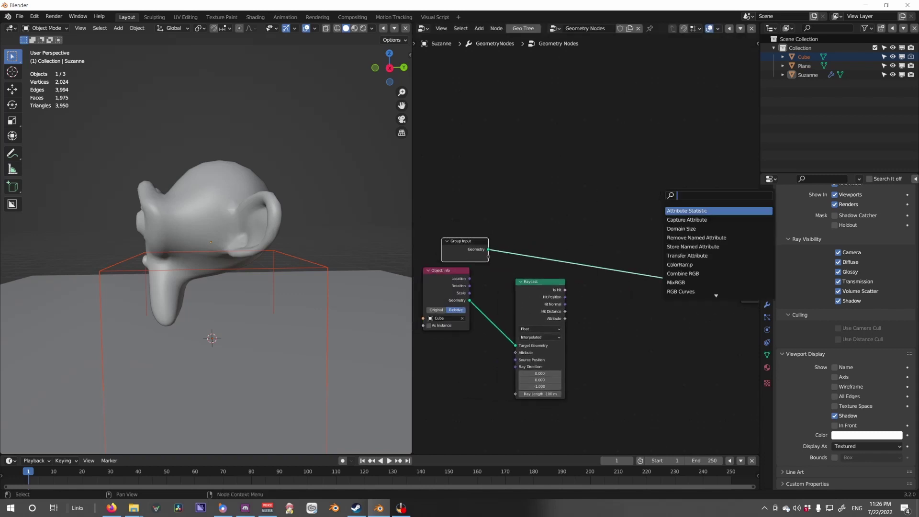
text(tru)
key(Return)
click(598, 222)
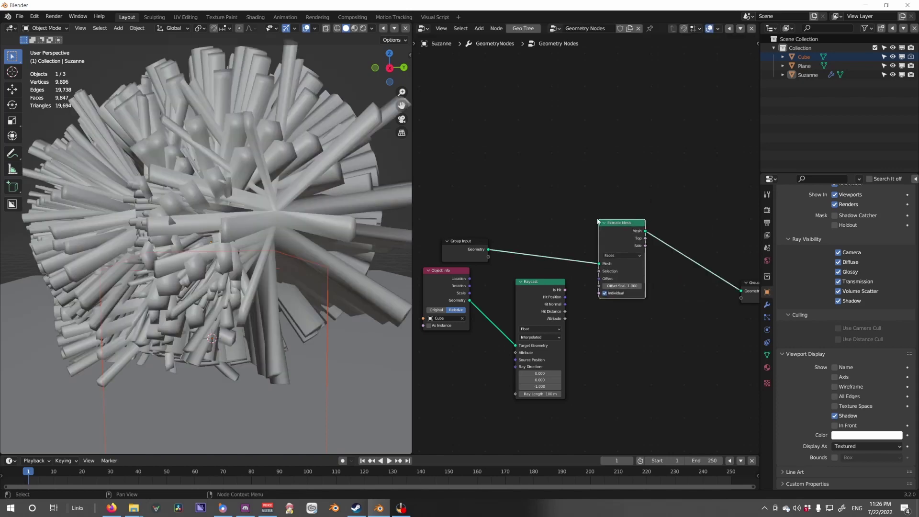
Set Extrude Mesh's Offset Scale to 0.030 and connect Raycast's Is Hit output to its Selection.
drag(637, 290, 604, 281)
scroll(573, 304, up, 2)
middle_drag(244, 298, 285, 293)
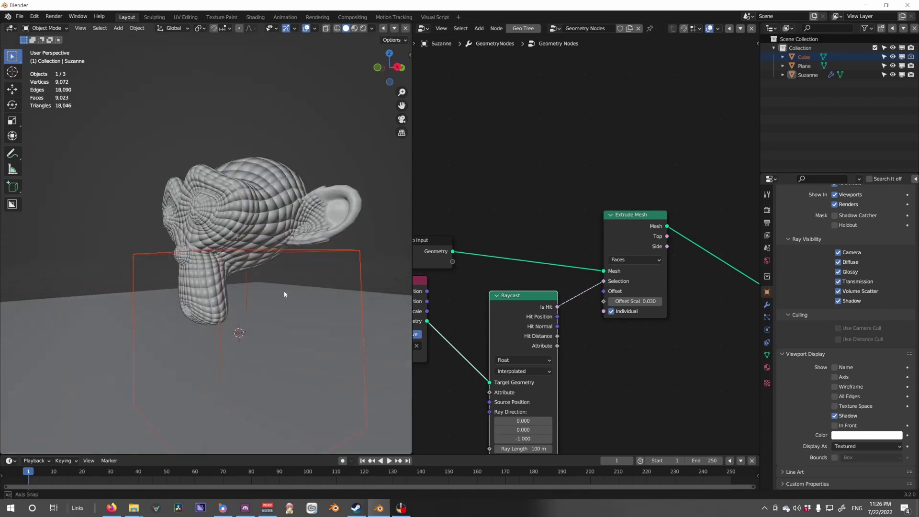
Move the cube out in front of Suzanne's face to test the raycast extrusion.
middle_drag(576, 345, 670, 304)
middle_drag(241, 335, 263, 283)
click(314, 277)
click(315, 279)
click(316, 279)
key(g)
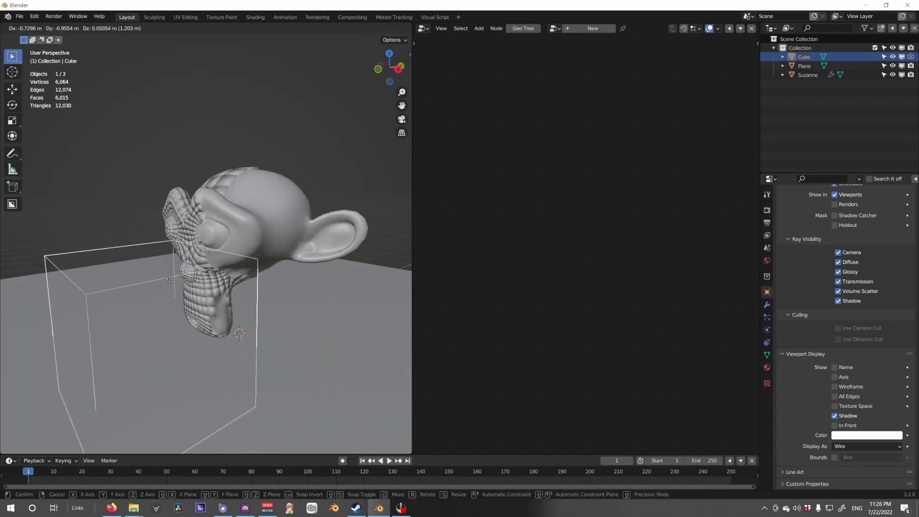
click(82, 271)
Slide the cube over Suzanne's face and head to test which faces get extruded.
middle_drag(82, 271, 144, 269)
key(g)
click(272, 223)
middle_drag(272, 223, 180, 219)
key(g)
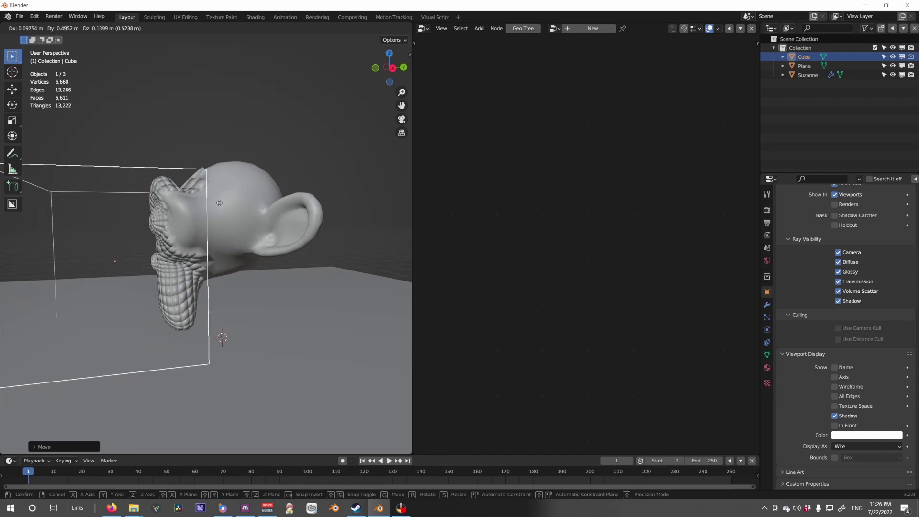
click(262, 197)
middle_drag(262, 197, 239, 230)
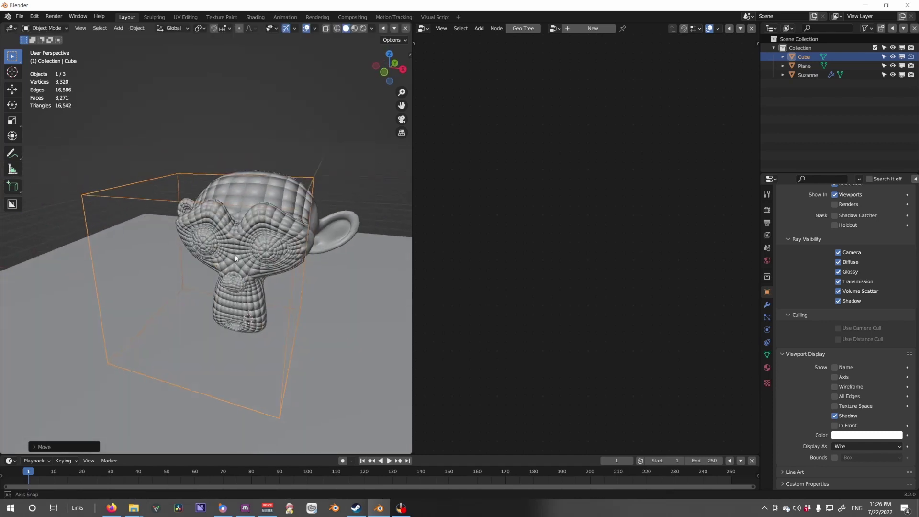
Resize the cube and reposition it around Suzanne's head.
key(g)
click(234, 268)
mouse_move(234, 268)
middle_down()
mouse_move(278, 262)
mouse_move(266, 275)
mouse_move(240, 275)
middle_up()
key(s)
click(357, 259)
key(g)
click(301, 275)
Move the cube behind Suzanne's head, then down in front of her chin.
key(g)
click(233, 340)
mouse_move(232, 340)
middle_down()
mouse_move(300, 324)
mouse_move(248, 335)
middle_up()
key(g)
click(323, 318)
key(g)
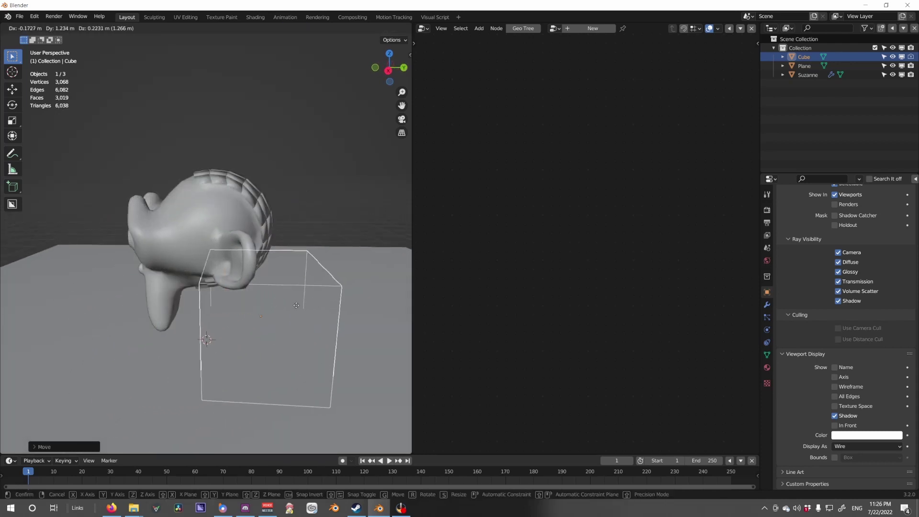
click(233, 243)
Set the X and Y components of Suzanne's Raycast Ray Direction to -1.
click(234, 243)
scroll(617, 363, up, 2)
scroll(626, 358, down, 1)
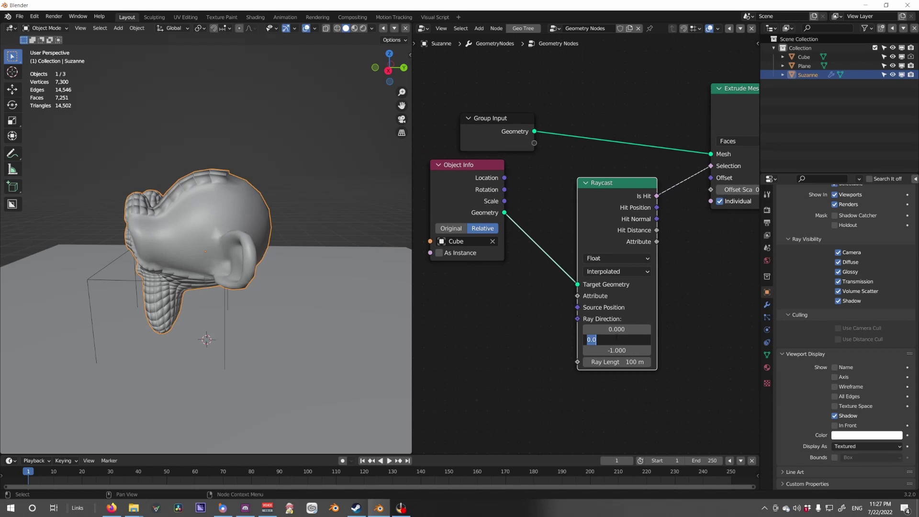
text(-1)
key(Return)
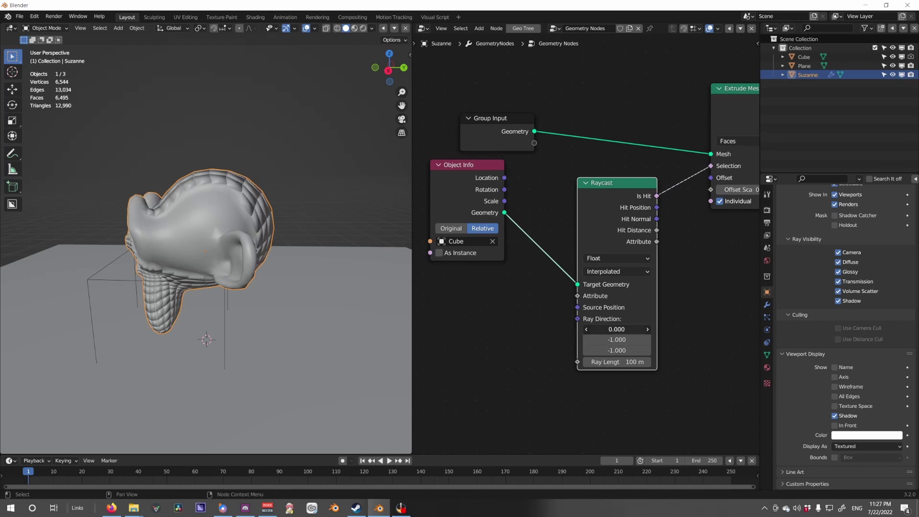
key(Return)
Move the cube down below Suzanne's chin and back to test the new ray direction.
middle_drag(225, 378, 275, 351)
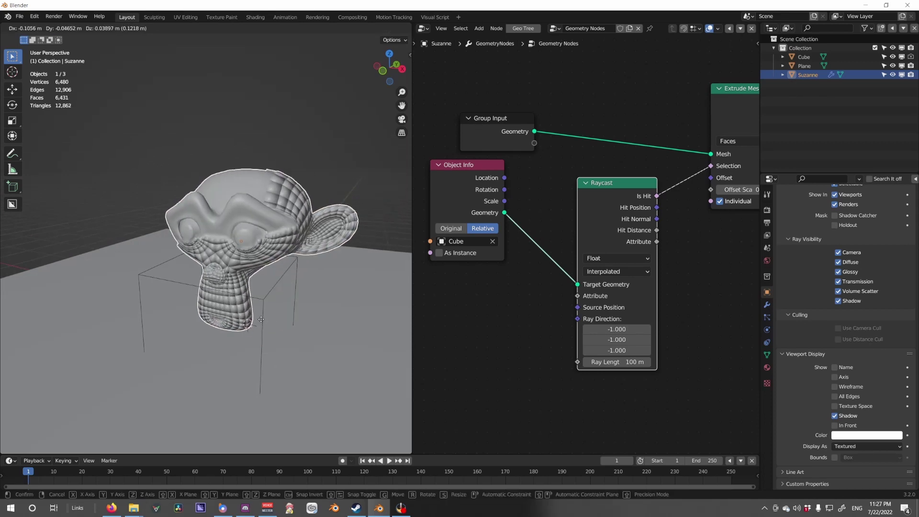
click(266, 306)
click(263, 299)
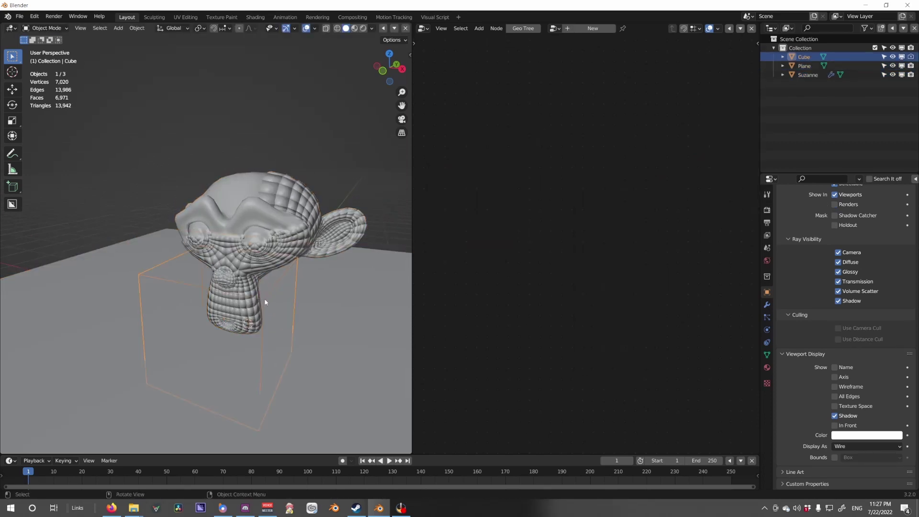
key(g)
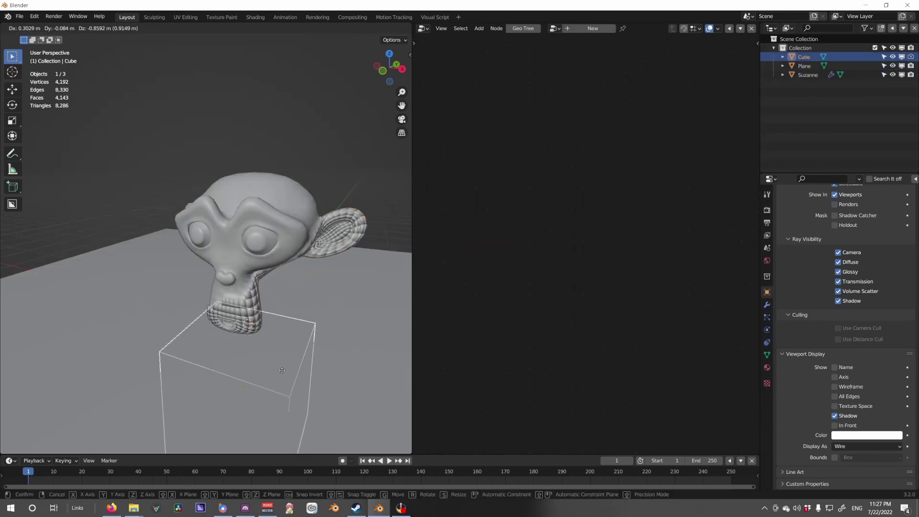
click(291, 371)
middle_drag(291, 371, 235, 350)
key(g)
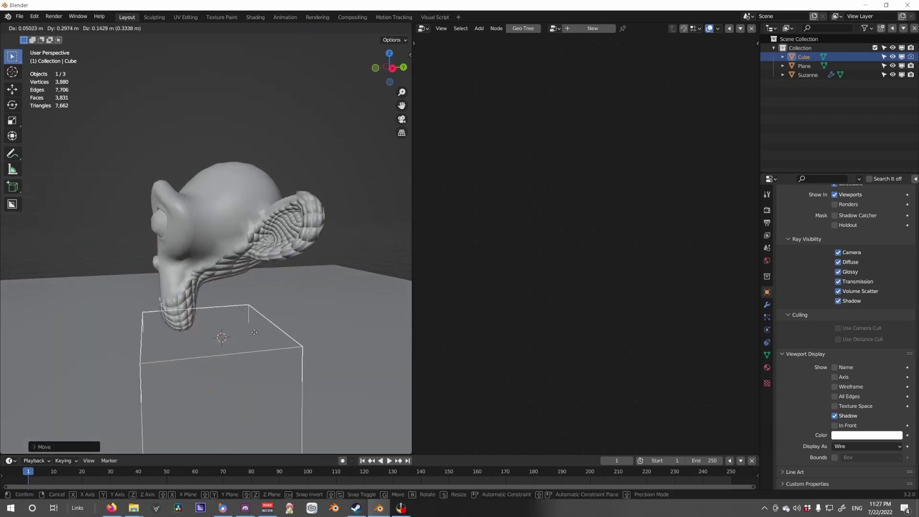
click(229, 291)
Set all three components of Suzanne's Raycast Ray Direction to 1.
click(264, 276)
drag(609, 329, 610, 350)
text(1)
key(Return)
Move the cube up over Suzanne's face and back down around her chin.
click(219, 317)
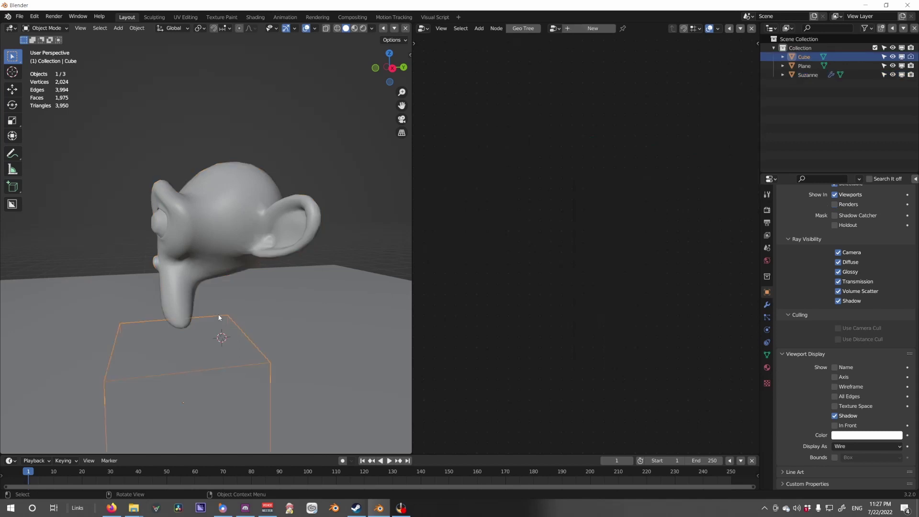
key(g)
click(209, 235)
middle_drag(128, 307, 237, 282)
key(g)
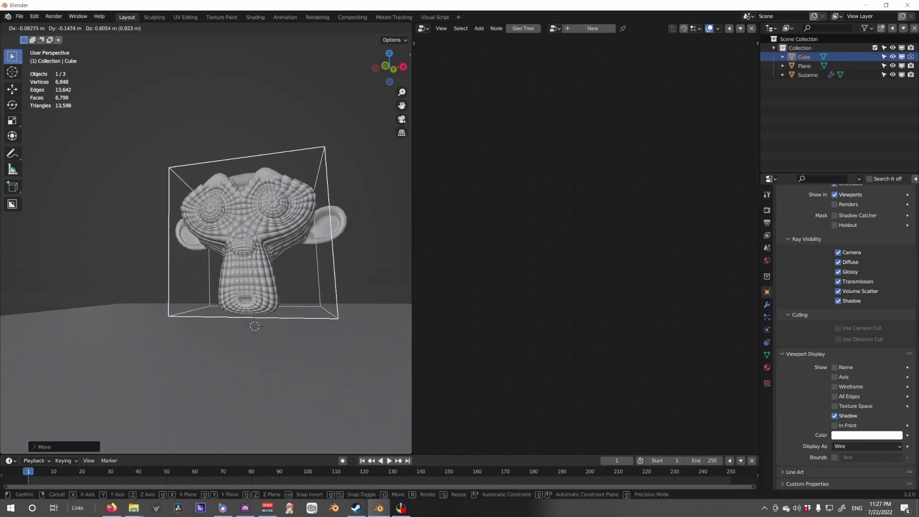
click(218, 290)
middle_drag(234, 296, 203, 312)
key(g)
click(158, 327)
Rotate the cube slightly around Suzanne's chin, then reselect Suzanne.
key(g)
key(r)
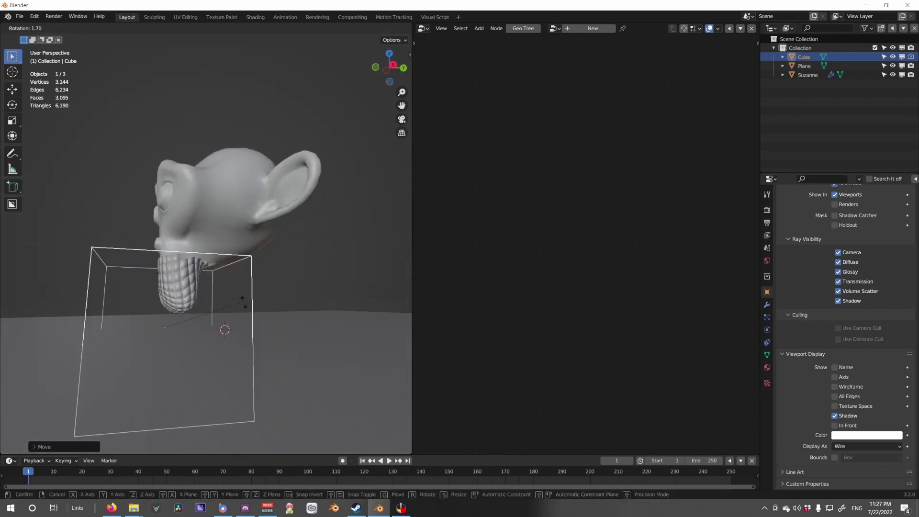
click(239, 319)
middle_drag(222, 329, 325, 335)
click(259, 345)
Try flat shading on Suzanne with an Extrude Mesh Offset Scale of -0.060.
middle_drag(642, 263, 496, 316)
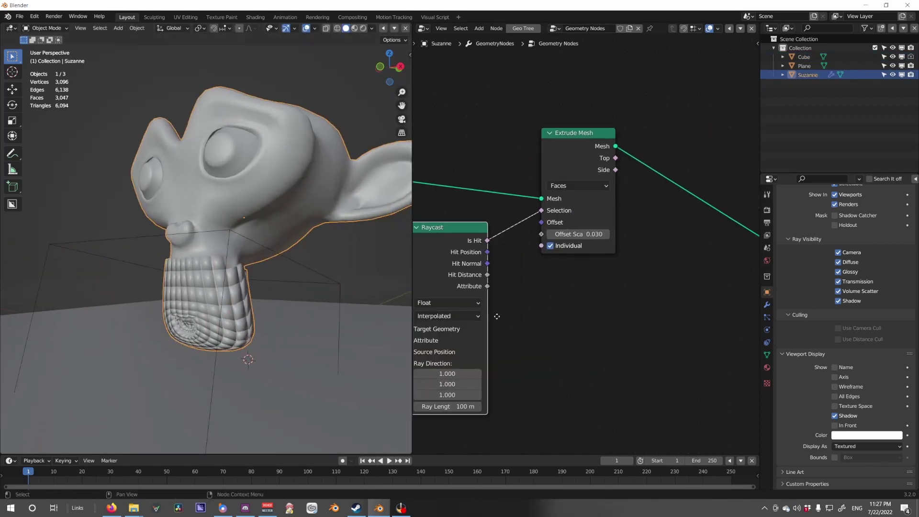
right_click(268, 195)
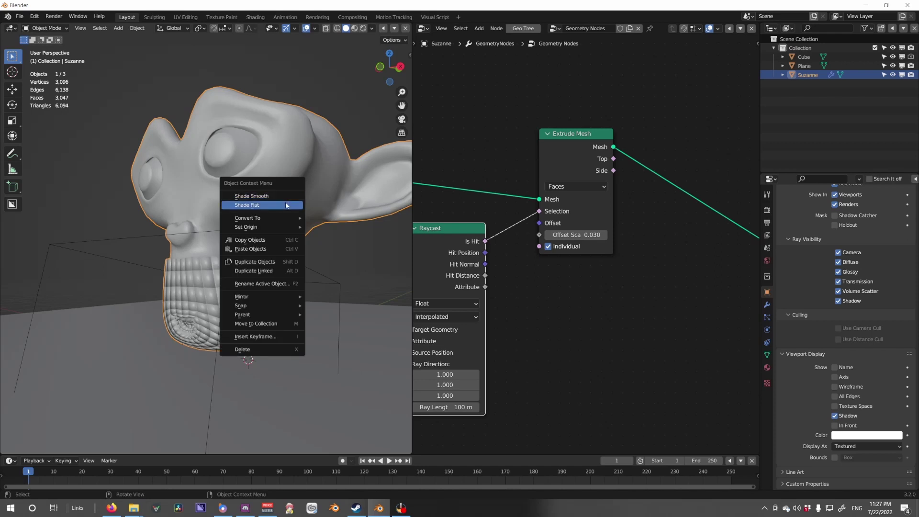
click(286, 206)
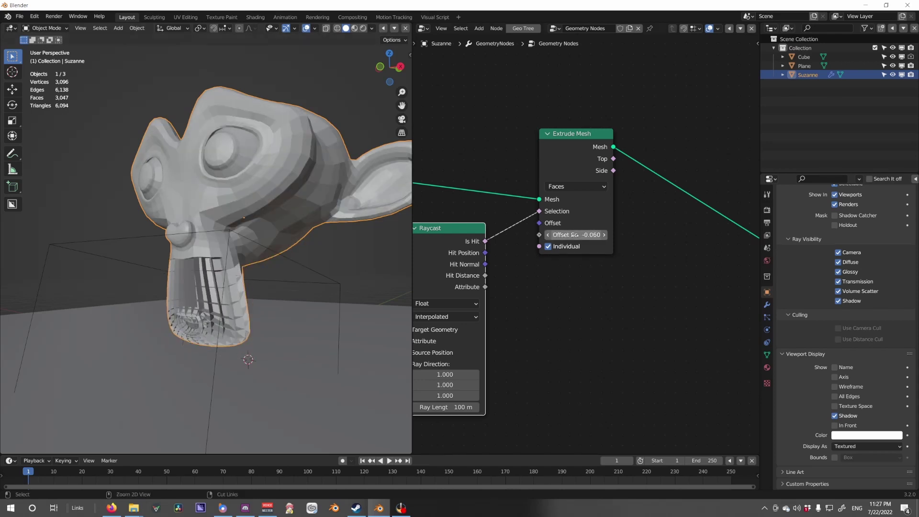
key(ctrl+z)
scroll(532, 228, down, 2)
key(shift+a)
click(627, 143)
text(is shade)
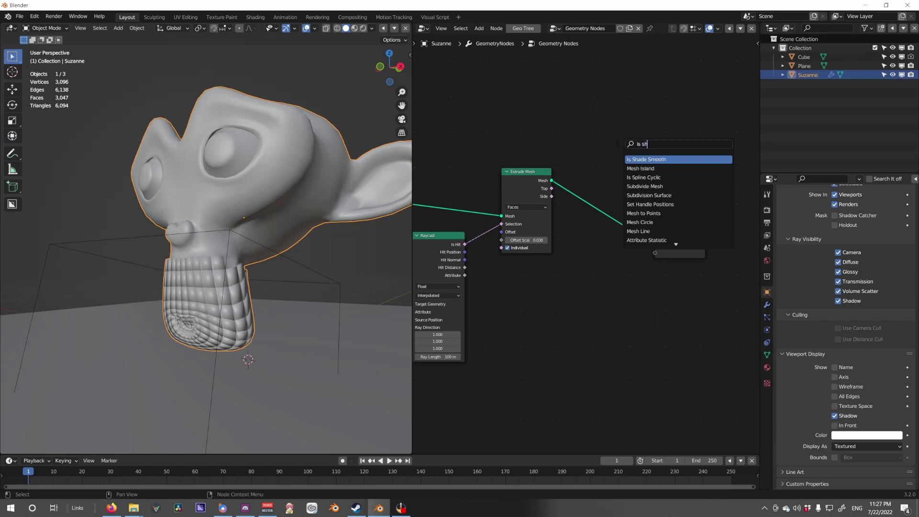
key(Return)
click(588, 146)
Insert a Set Shade Smooth node into the link between Group Input and Extrude Mesh.
key(shift+a)
click(587, 145)
text(set sha)
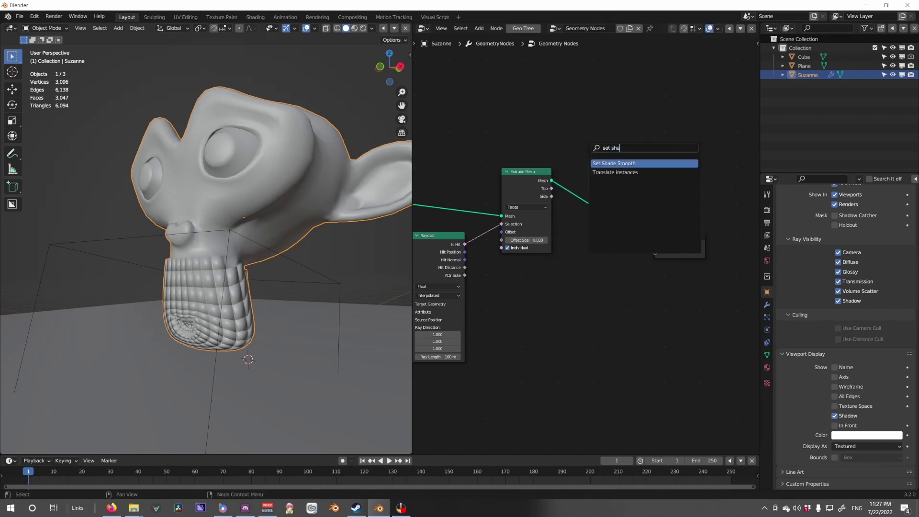
key(Return)
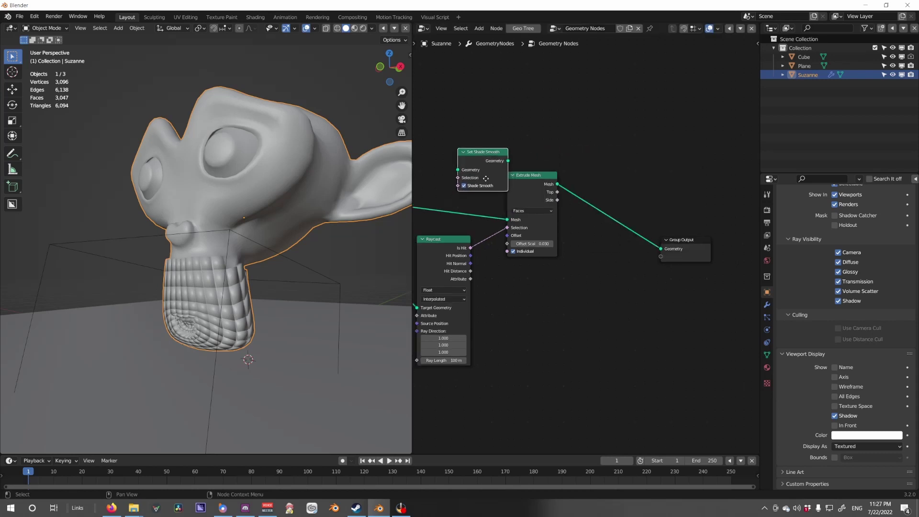
middle_drag(518, 181, 567, 177)
drag(566, 177, 552, 216)
Connect Raycast's Is Hit output to Set Shade Smooth's Selection and turn off that node's Shade Smooth option.
middle_drag(502, 309, 556, 299)
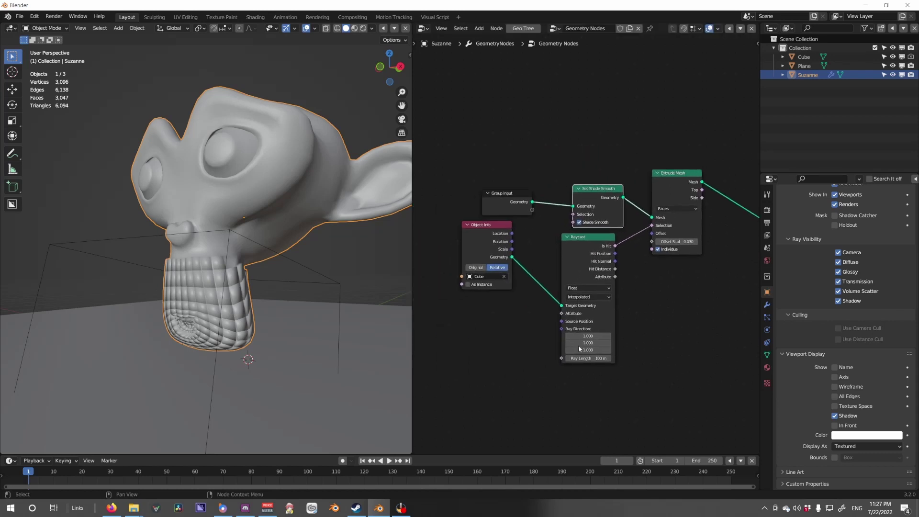
drag(586, 385, 493, 265)
drag(571, 250, 575, 220)
click(539, 258)
key(Escape)
drag(519, 257, 551, 234)
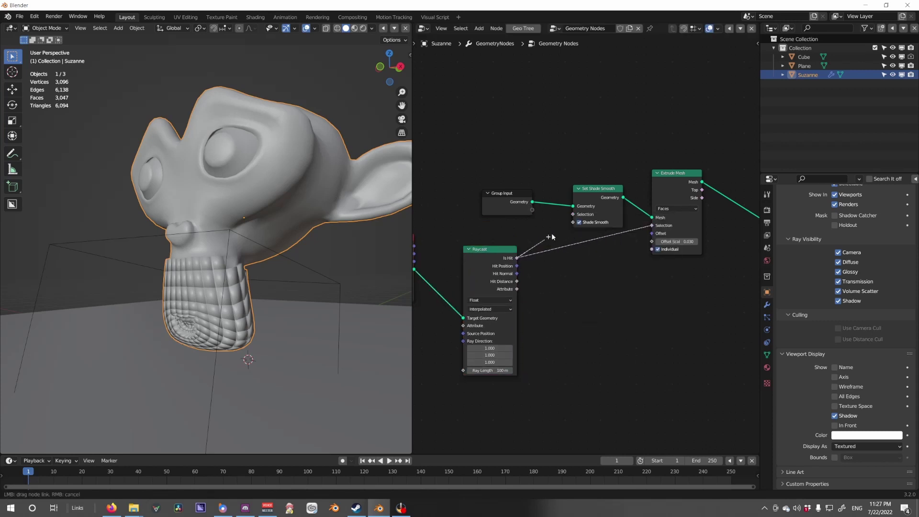
click(579, 222)
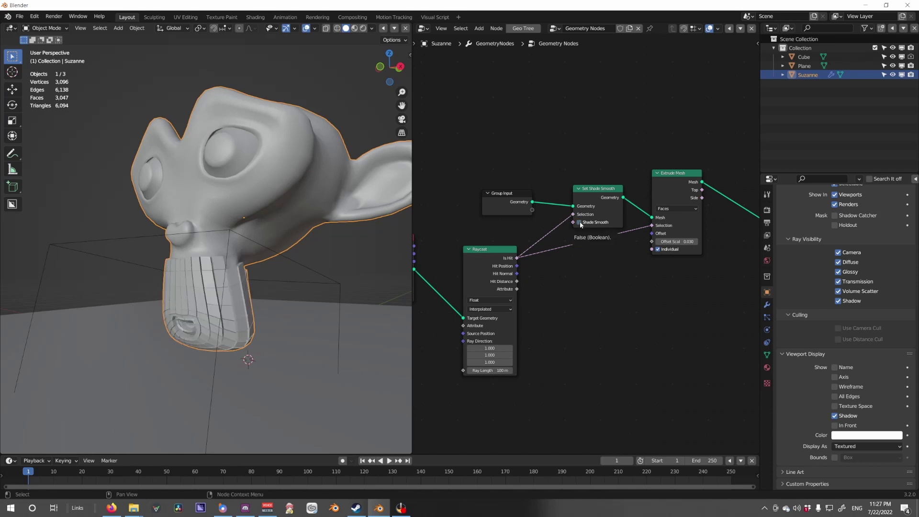
Examine the flat-shaded extruded faces on Suzanne's chin up close and from the side.
scroll(177, 274, up, 4)
mouse_move(290, 241)
middle_down()
mouse_move(228, 256)
mouse_move(239, 296)
mouse_move(289, 283)
mouse_move(249, 288)
mouse_move(262, 327)
mouse_move(240, 346)
mouse_move(256, 262)
mouse_move(213, 268)
mouse_move(276, 289)
mouse_move(248, 293)
middle_up()
scroll(256, 262, up, 3)
scroll(276, 289, up, 3)
scroll(247, 294, down, 5)
scroll(248, 296, down, 4)
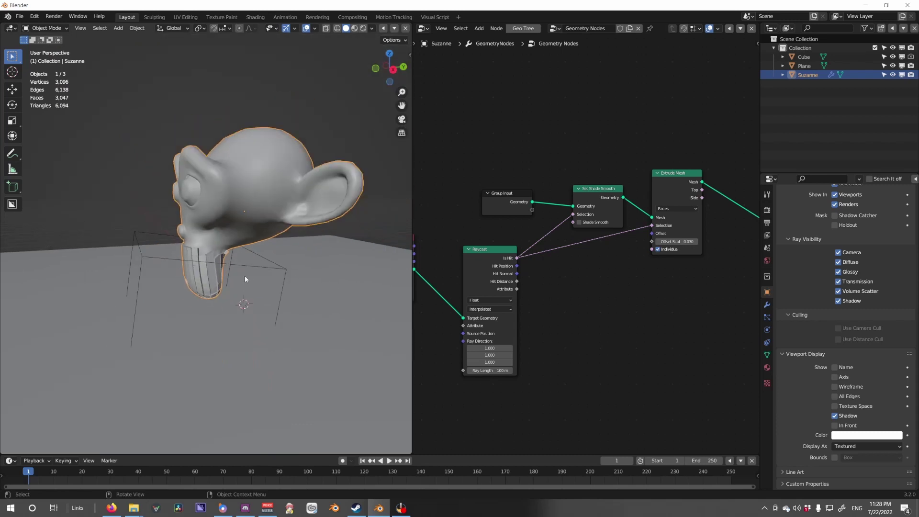
Try moving the cube up over Suzanne's face to test the flat-shaded extrusion.
click(249, 266)
key(g)
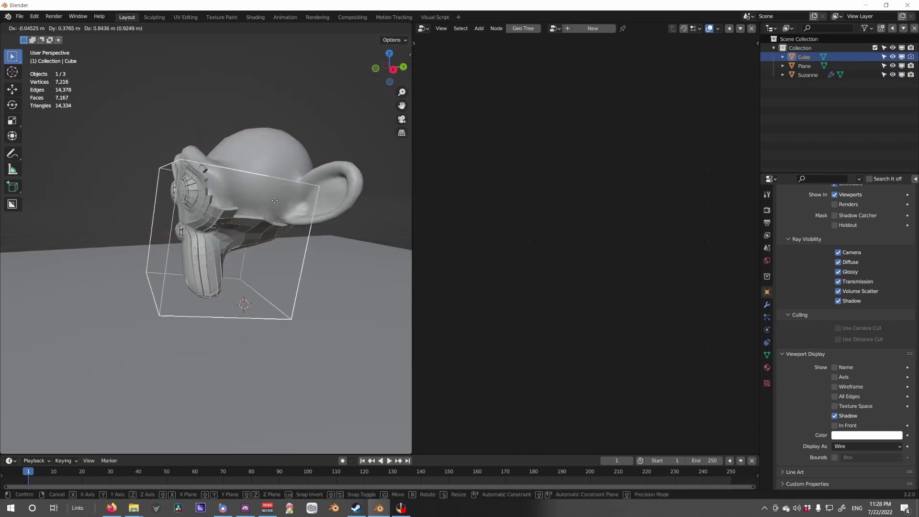
click(238, 291)
middle_drag(231, 313, 283, 288)
scroll(278, 301, up, 3)
Set the Offset Scale of Suzanne's Extrude Mesh node to 0.020.
click(269, 318)
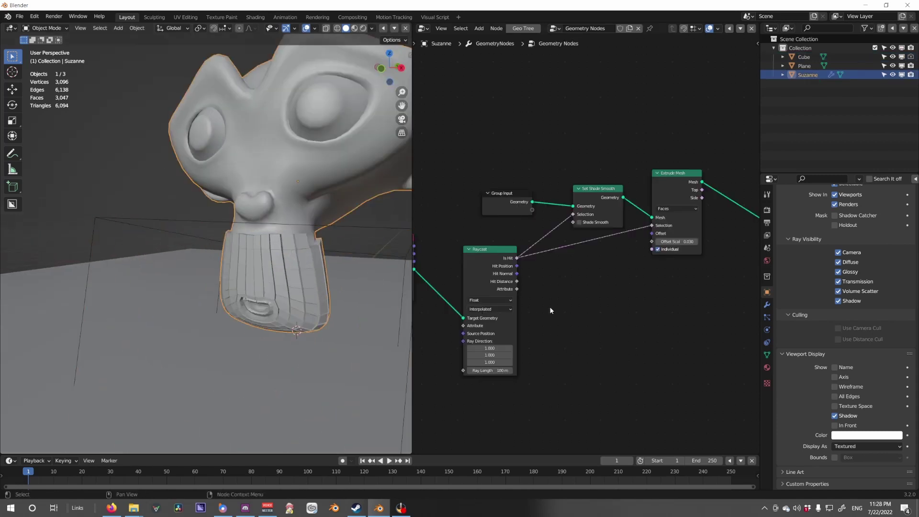
middle_drag(706, 259, 619, 278)
scroll(592, 283, up, 1)
mouse_move(591, 260)
shift+mouse_down()
mouse_move(565, 260)
mouse_move(595, 263)
shift+mouse_up()
middle_drag(331, 296, 283, 306)
scroll(283, 306, up, 4)
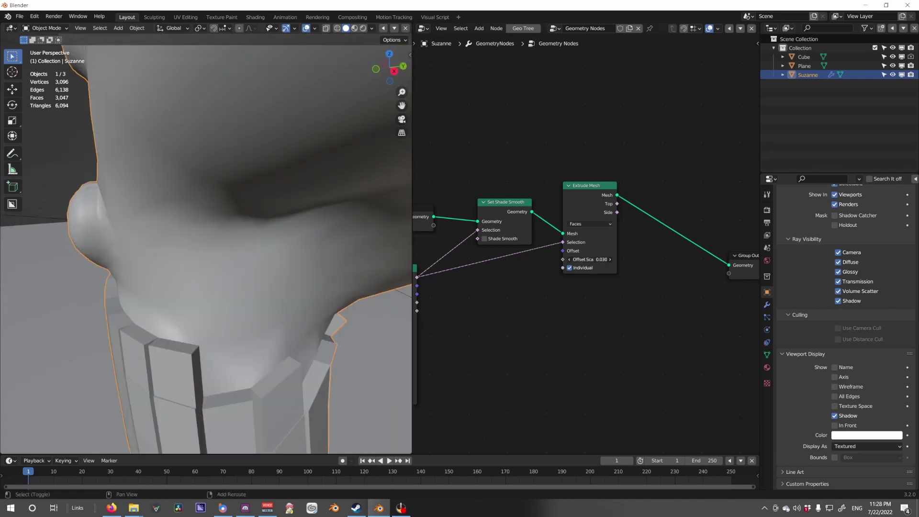
text(2)
key(Return)
scroll(240, 317, down, 7)
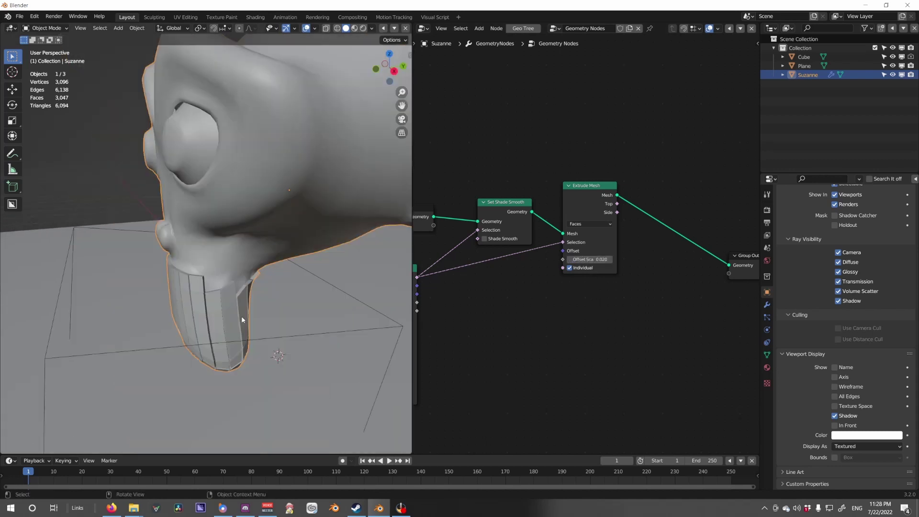
Move Group Output further from Extrude Mesh and add a reroute point on the Is Hit links.
middle_drag(625, 278, 546, 297)
scroll(563, 232, down, 6)
scroll(602, 264, up, 1)
drag(652, 275, 683, 255)
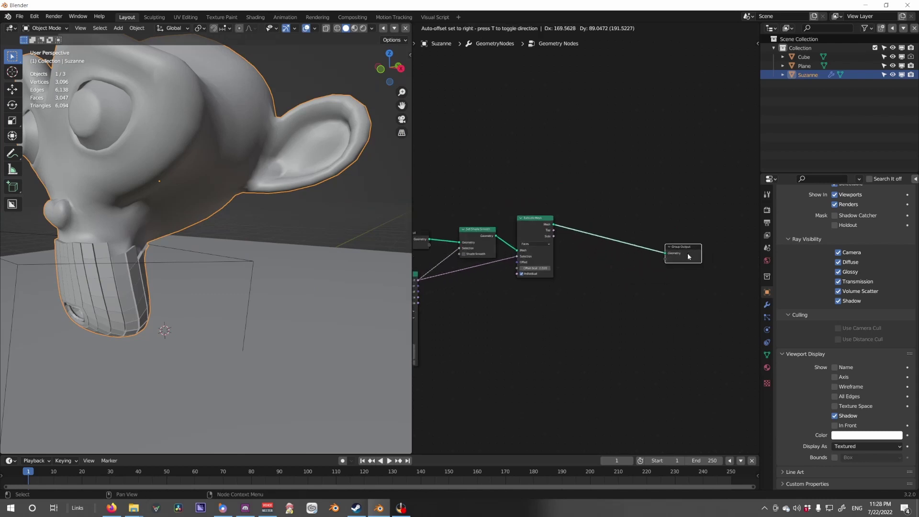
shift+right_drag(439, 266, 458, 277)
Insert a Scale Elements node into the link between Extrude Mesh and Group Output.
key(shift+a)
click(598, 224)
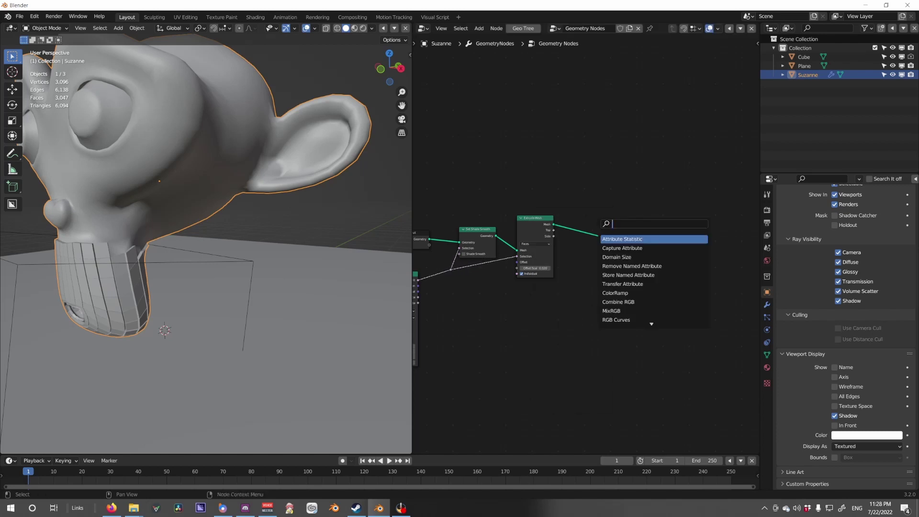
text(scale)
key(Return)
click(546, 229)
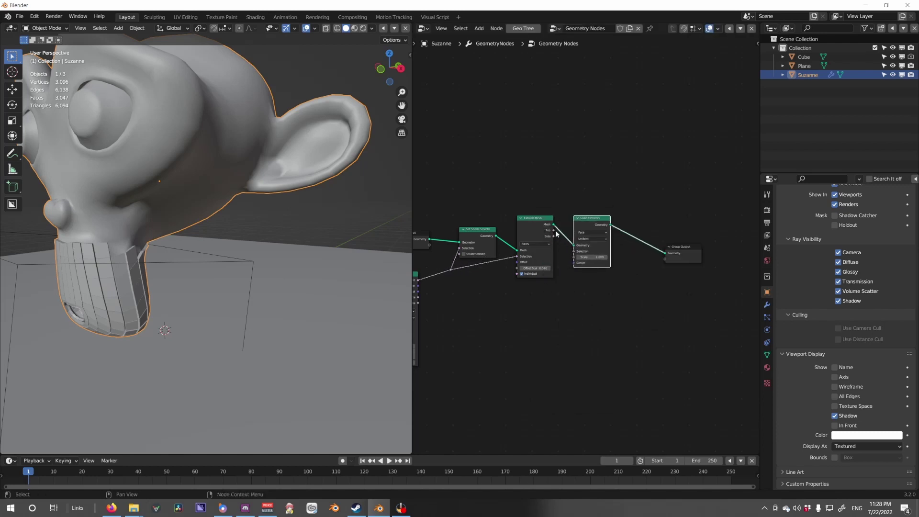
Connect Extrude Mesh's Top output to Scale Elements' Selection and set the Scale to 0.790.
scroll(574, 239, up, 2)
drag(534, 223, 553, 262)
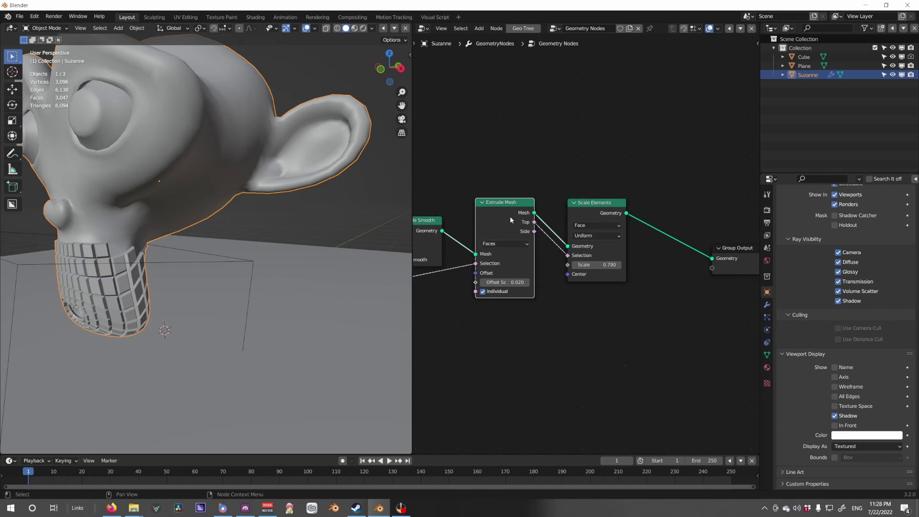
middle_drag(268, 282, 258, 305)
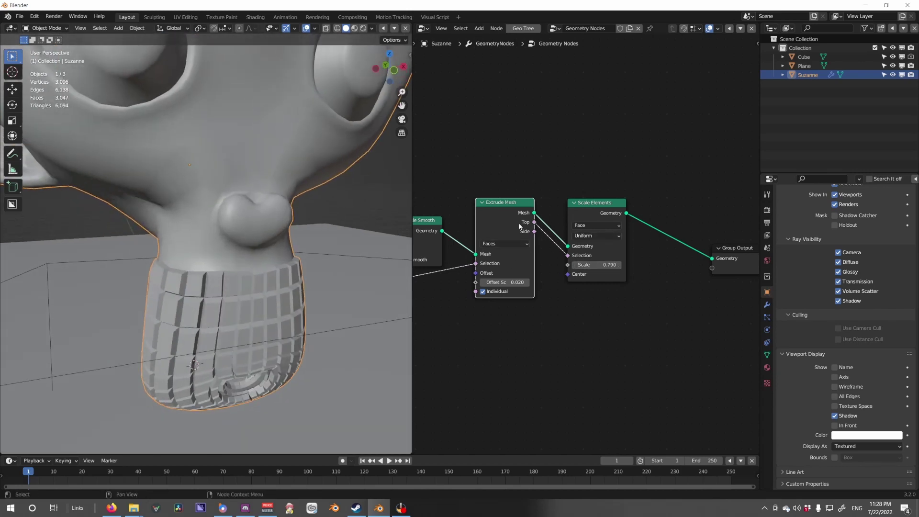
Duplicate the Extrude Mesh node and insert the copy between Scale Elements and Group Output.
key(shift+d)
click(689, 221)
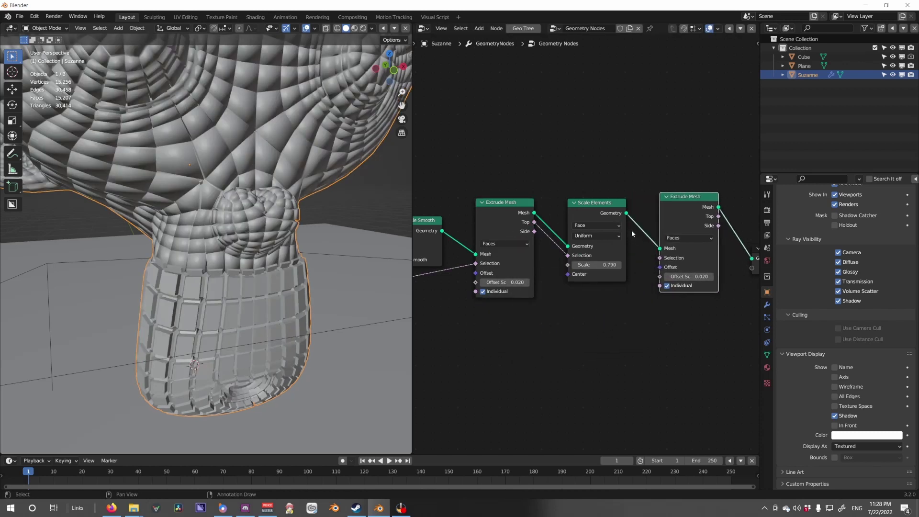
middle_drag(702, 268, 640, 268)
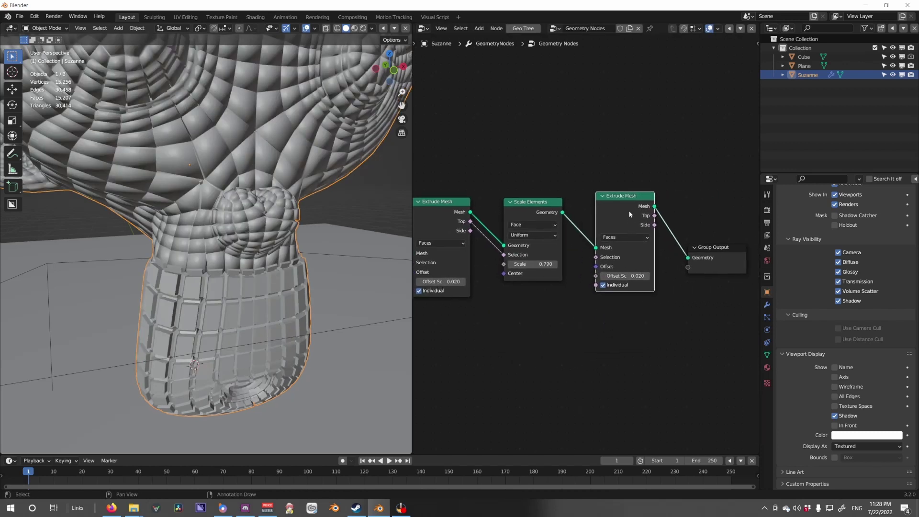
Connect the rerouted Is Hit output to the second Extrude Mesh node's Selection.
middle_drag(511, 312, 601, 277)
scroll(601, 277, down, 6)
drag(474, 255, 656, 236)
scroll(612, 260, up, 3)
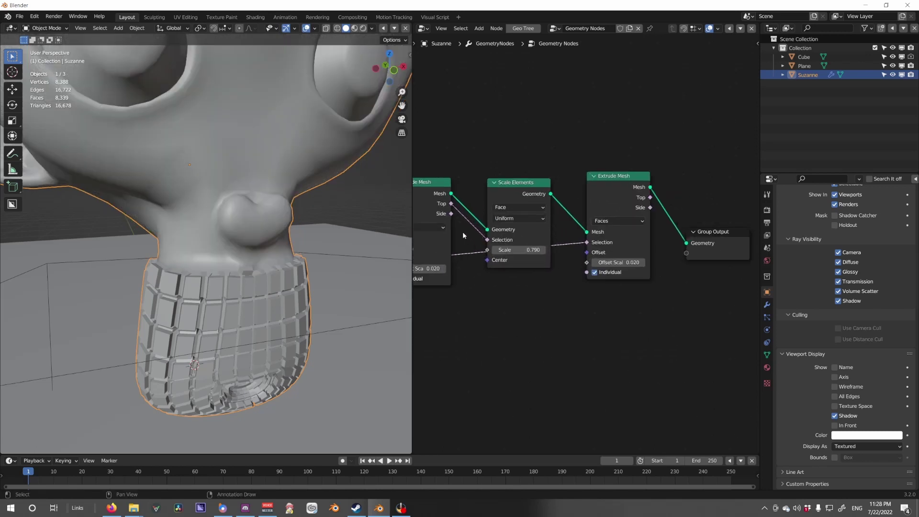
Insert a copy of Scale Elements after the second Extrude Mesh, selecting its Top faces, with a Scale of 0.460.
key(g)
click(498, 344)
key(shift+d)
click(662, 206)
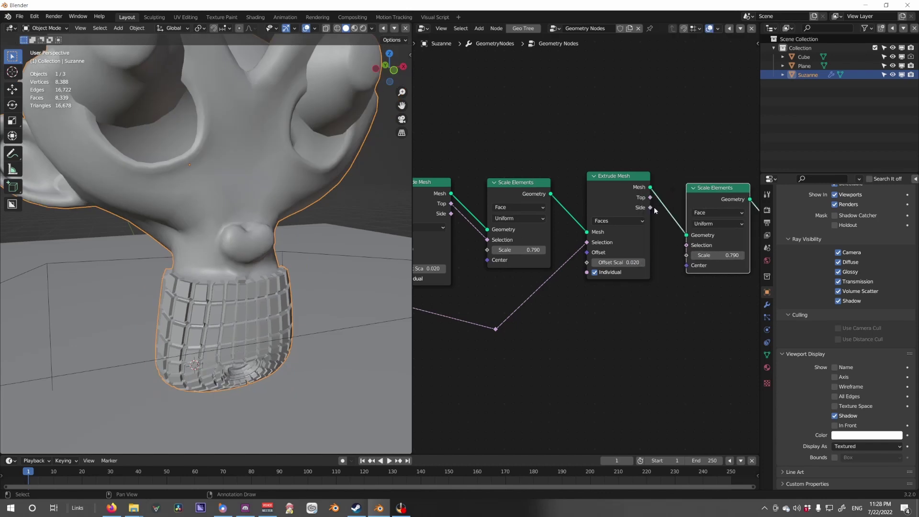
drag(650, 197, 689, 255)
Examine the extruded snout from several distances and check its mesh topology in Edit Mode.
mouse_move(206, 292)
middle_down()
mouse_move(242, 290)
mouse_move(238, 280)
mouse_move(201, 284)
mouse_move(313, 291)
mouse_move(227, 294)
mouse_move(262, 292)
mouse_move(225, 270)
middle_up()
scroll(238, 281, up, 1)
scroll(313, 288, down, 4)
scroll(585, 274, down, 5)
scroll(227, 294, up, 6)
scroll(227, 293, down, 3)
key(Tab)
key(z)
click(188, 292)
key(Tab)
key(z)
click(320, 287)
Preview the Set Shade Smooth node's output and check the mesh in Edit Mode.
ctrl+shift+click(619, 213)
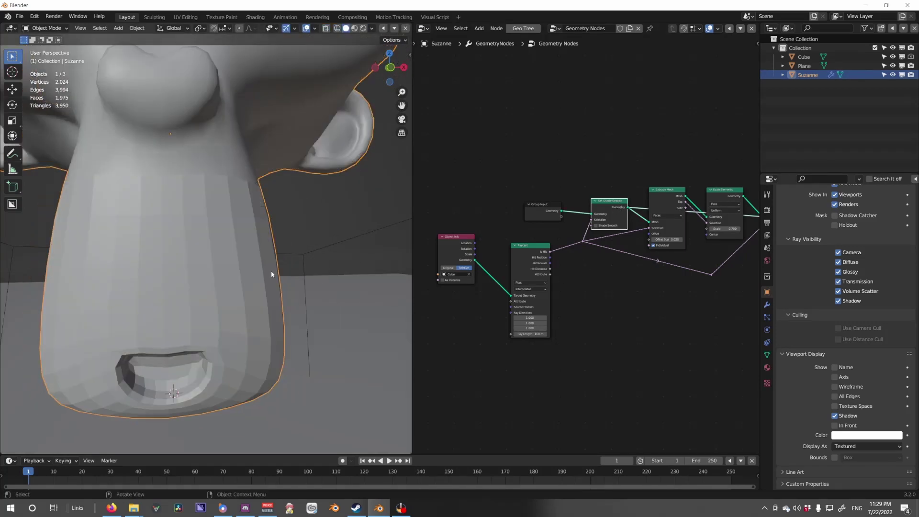
key(Tab)
key(Tab)
Move the nodes up to Set Shade Smooth away from Extrude Mesh to open a gap between them.
drag(542, 216, 454, 219)
middle_drag(537, 213, 592, 219)
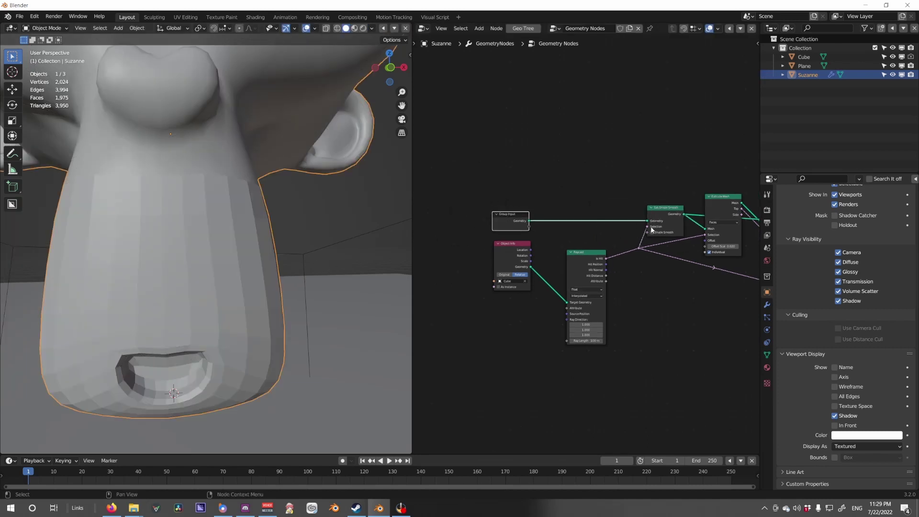
drag(671, 357, 514, 223)
drag(656, 228, 565, 236)
click(620, 204)
middle_drag(677, 213, 591, 221)
scroll(613, 220, down, 1)
middle_drag(533, 206, 628, 229)
Add a Merge by Distance node fed by Set Shade Smooth and place it before Extrude Mesh.
key(shift+a)
text(merge)
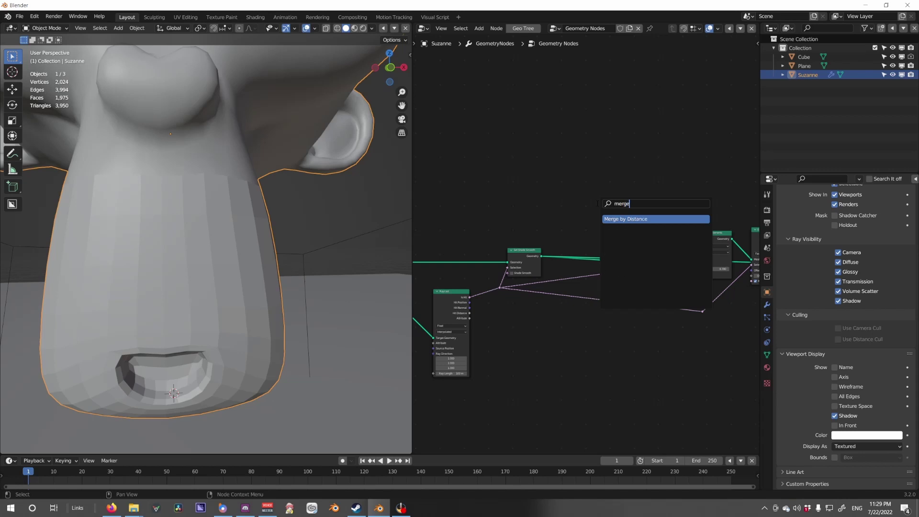
key(Return)
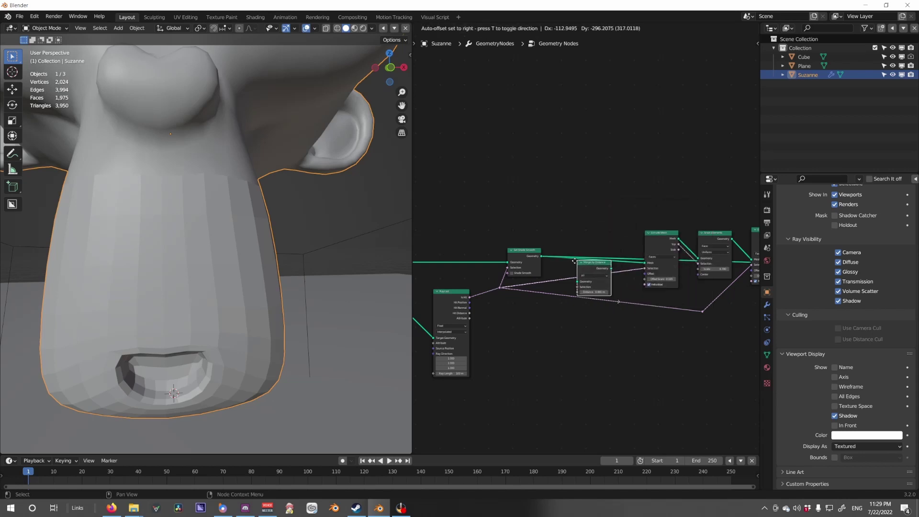
click(574, 260)
drag(581, 265, 575, 227)
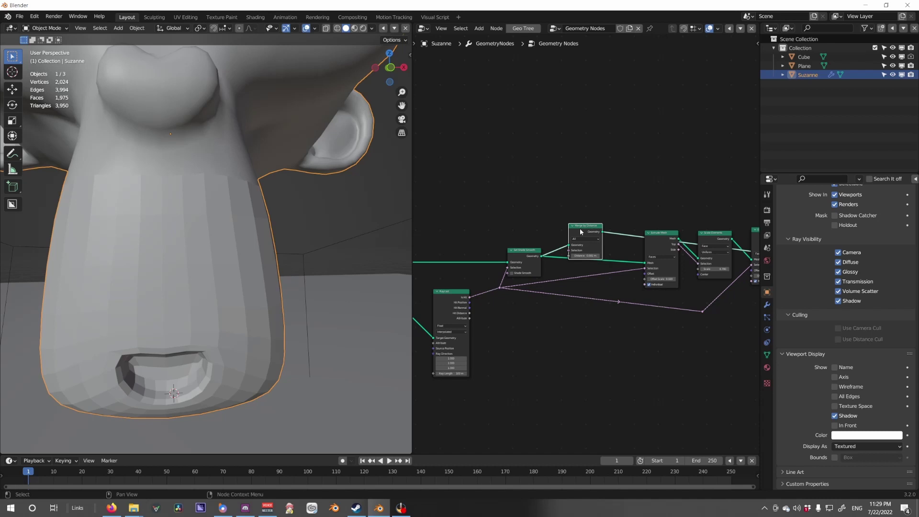
drag(580, 232, 581, 224)
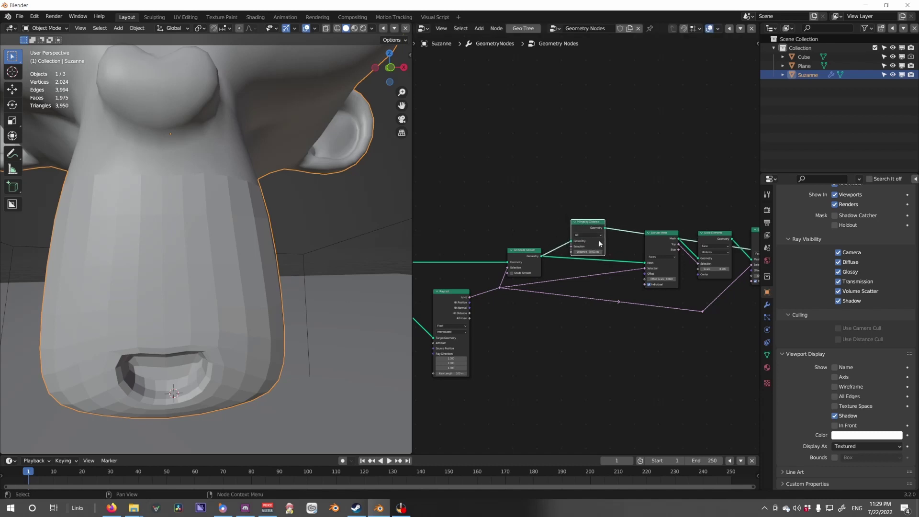
Route Merge by Distance into the first Extrude Mesh and set its Distance to 0.141 m.
middle_drag(601, 240, 503, 238)
drag(509, 236, 521, 244)
drag(550, 274, 550, 272)
scroll(501, 258, up, 4)
middle_drag(501, 257, 581, 273)
drag(568, 277, 603, 278)
Connect the rerouted Is Hit output to Merge by Distance's Selection and set the Distance to 0.081 m.
middle_drag(447, 324, 607, 294)
drag(607, 297, 632, 214)
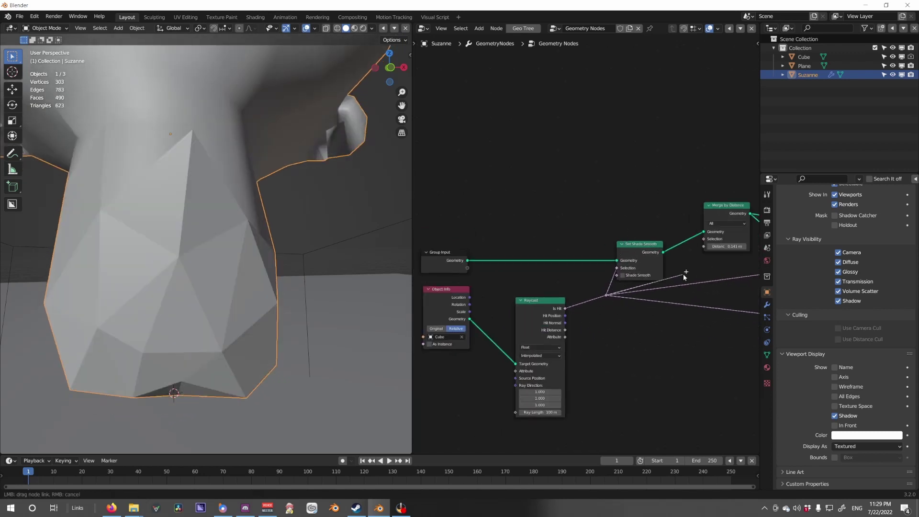
drag(703, 244, 682, 240)
scroll(702, 246, up, 2)
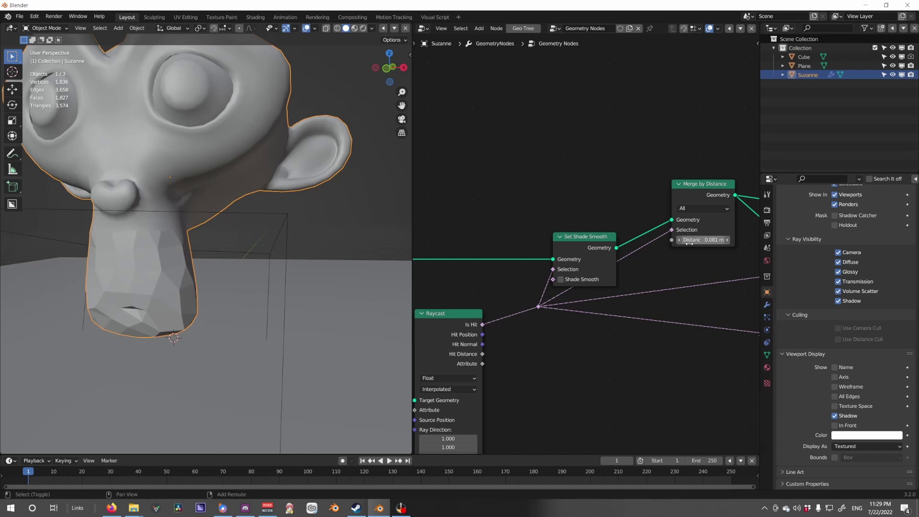
scroll(251, 268, up, 2)
scroll(721, 274, down, 3)
Preview the first Extrude Mesh's output, followed by the output further down the node chain.
middle_drag(675, 246, 537, 251)
alt+shift+click(588, 235)
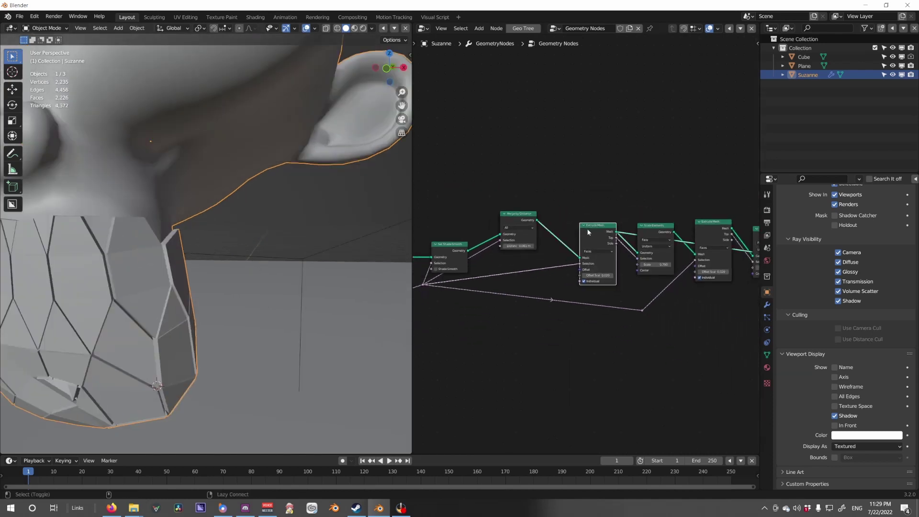
middle_drag(667, 271, 737, 257)
alt+shift+click(613, 231)
scroll(551, 242, up, 3)
Insert a Subdivide Mesh node between Merge by Distance and the first Extrude Mesh.
drag(551, 223, 526, 205)
click(662, 145)
key(shift+a)
click(662, 144)
text(sub)
key(Return)
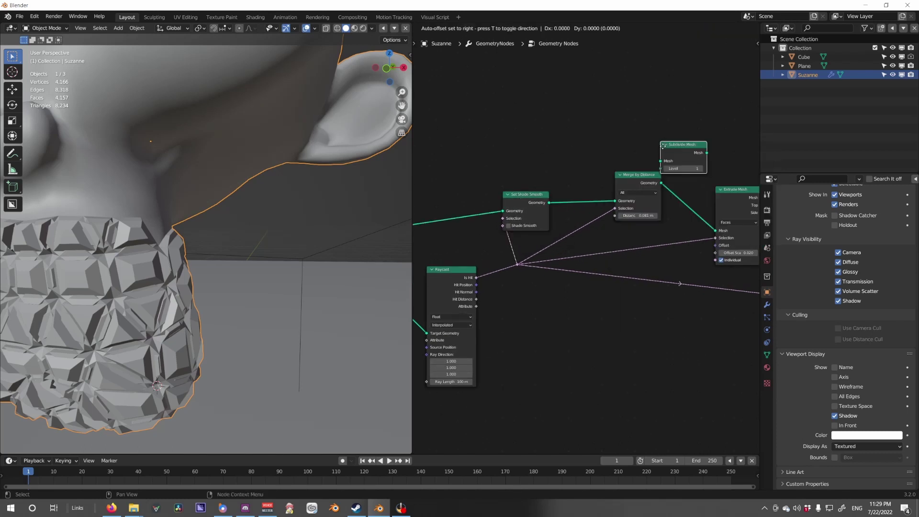
click(697, 173)
scroll(171, 280, up, 5)
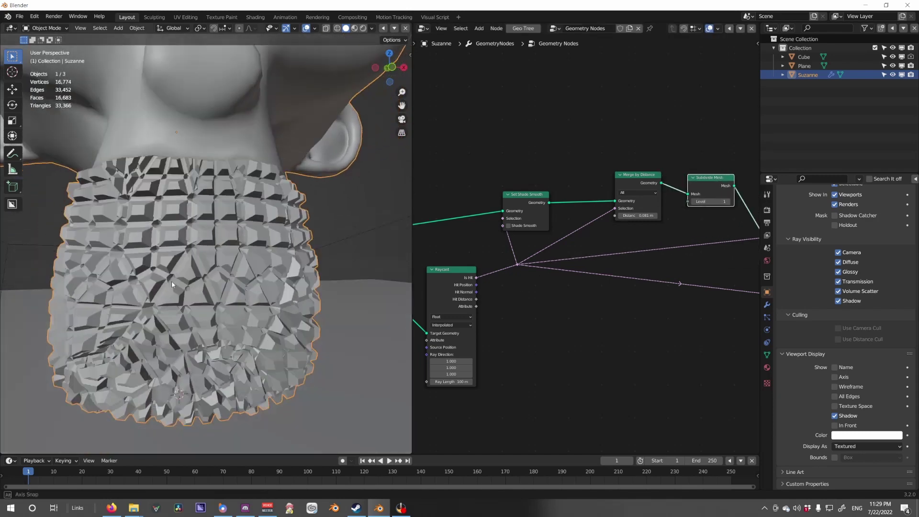
scroll(617, 236, up, 2)
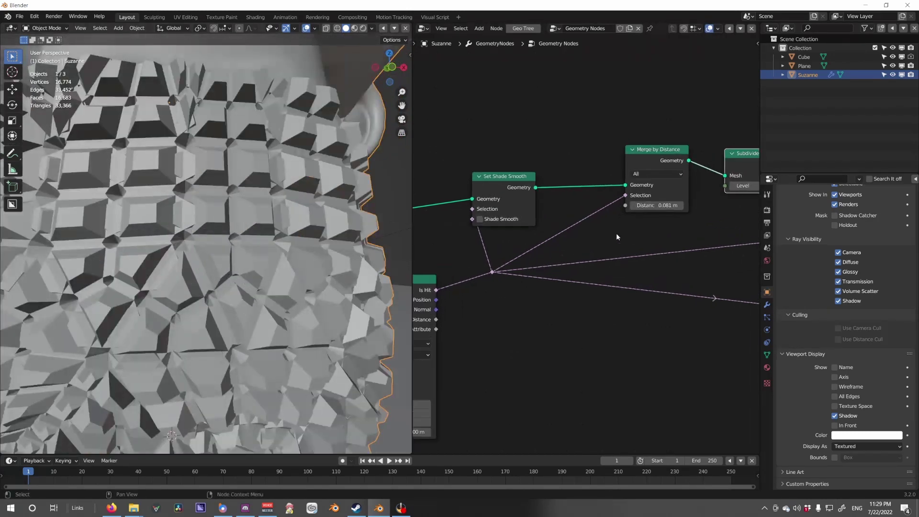
Switch Merge by Distance to Connected mode and set its Distance to 0.101 m.
click(655, 177)
click(654, 196)
mouse_move(657, 206)
shift+mouse_down()
mouse_move(641, 206)
mouse_move(713, 206)
mouse_move(657, 206)
mouse_move(671, 206)
shift+mouse_up()
scroll(287, 268, down, 5)
middle_drag(282, 274, 335, 277)
scroll(355, 286, down, 3)
scroll(729, 206, up, 3)
Set the Subdivide Mesh node's Level to 0.
middle_drag(733, 200, 605, 202)
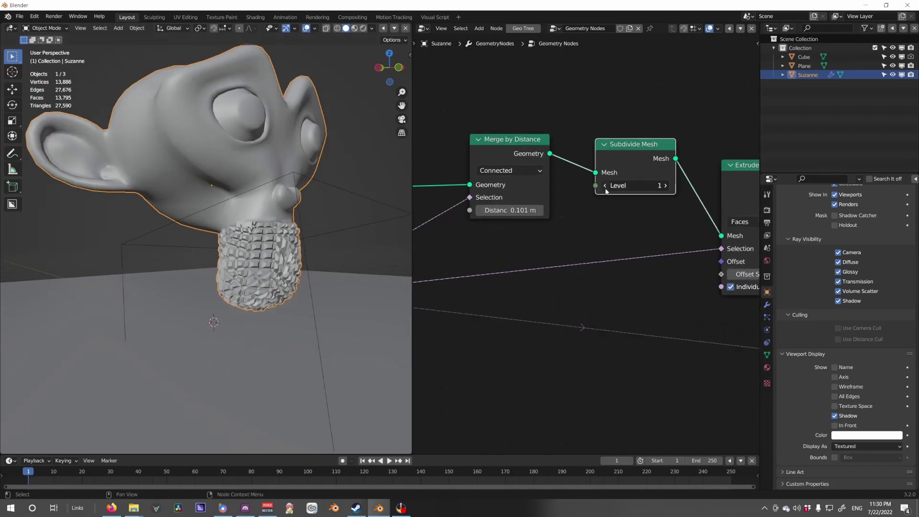
click(606, 189)
middle_drag(172, 297, 81, 289)
scroll(154, 304, up, 3)
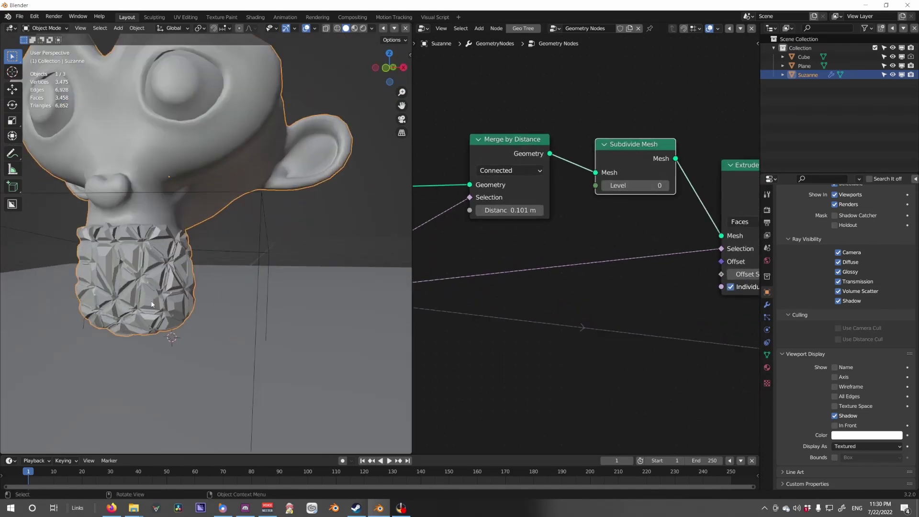
Examine the faceted snout and the Extrude Mesh and Scale Elements nodes that shape it.
scroll(599, 282, down, 6)
middle_drag(650, 280, 499, 280)
middle_drag(617, 279, 443, 284)
scroll(568, 290, up, 3)
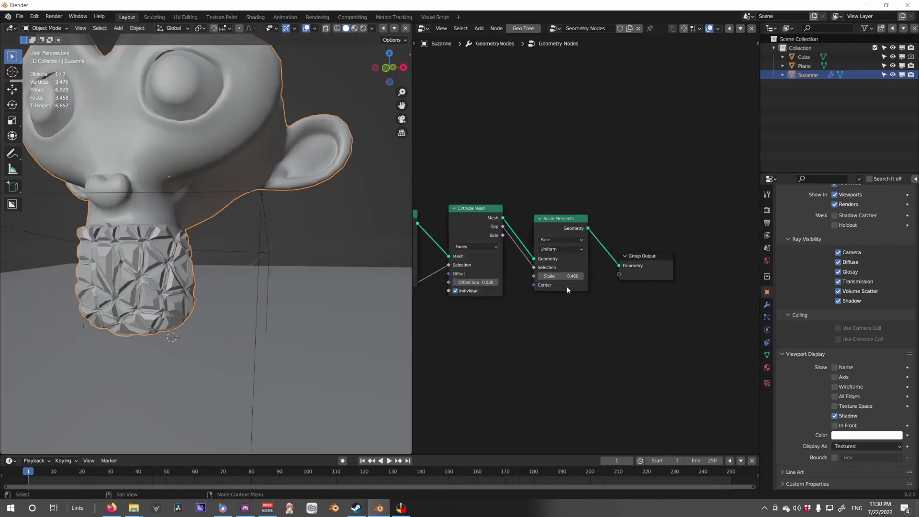
shift+middle_drag(218, 315, 254, 316)
scroll(254, 316, up, 2)
middle_drag(254, 317, 316, 318)
middle_drag(445, 301, 622, 301)
scroll(575, 302, down, 1)
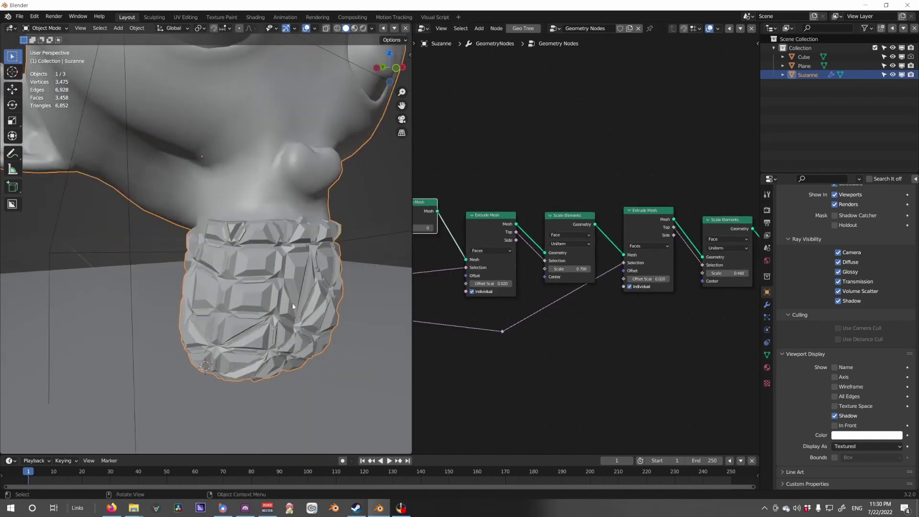
Preview the Subdivide Mesh output and rearrange the nodes to leave a wide gap before the first Extrude Mesh.
middle_drag(527, 249, 661, 254)
scroll(622, 268, down, 4)
middle_drag(560, 280, 656, 291)
drag(522, 253, 498, 241)
drag(596, 232, 575, 234)
drag(674, 240, 635, 243)
drag(627, 280, 467, 238)
middle_drag(497, 251, 572, 242)
scroll(582, 244, down, 6)
drag(656, 340, 476, 232)
drag(660, 241, 564, 247)
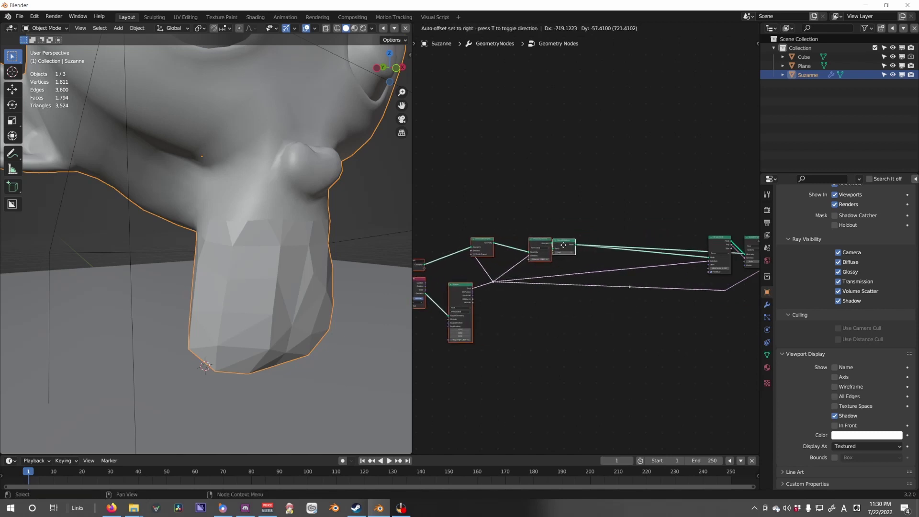
click(618, 263)
middle_drag(622, 263, 509, 263)
drag(607, 235, 609, 228)
Insert a Split Edges node between Subdivide Mesh and the first Extrude Mesh.
scroll(566, 261, up, 4)
key(shift+a)
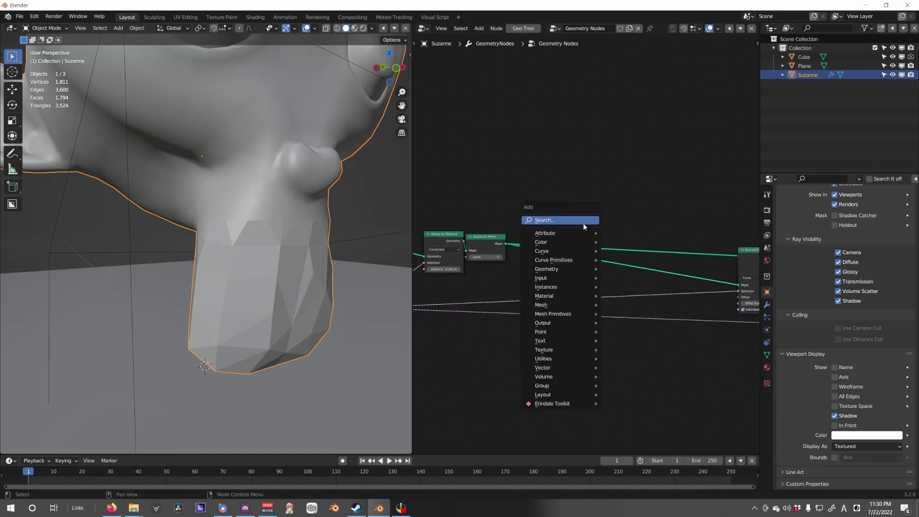
text(edge)
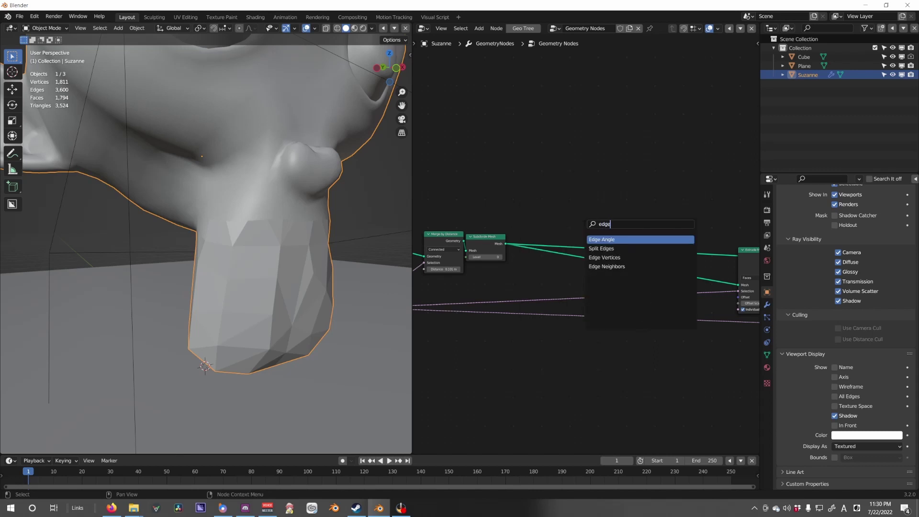
key(Down)
key(Return)
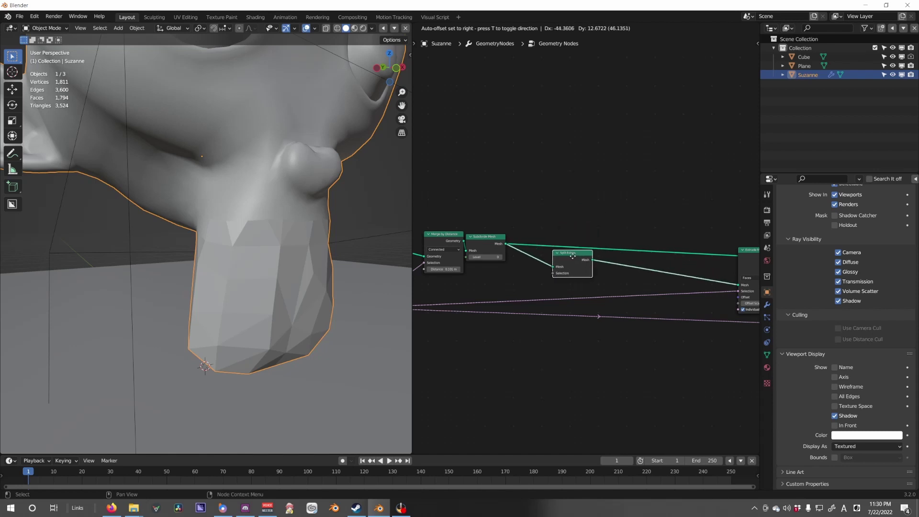
click(571, 251)
scroll(298, 219, down, 5)
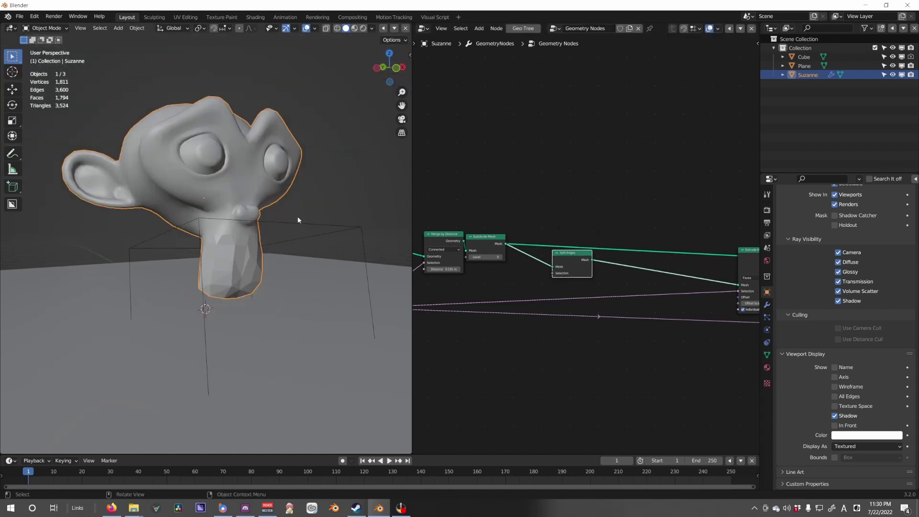
Preview the Split Edges output and connect the rerouted Is Hit output to its Selection.
alt+shift+click(568, 266)
scroll(254, 249, up, 4)
mouse_move(255, 223)
middle_down()
mouse_move(255, 250)
mouse_move(270, 230)
middle_up()
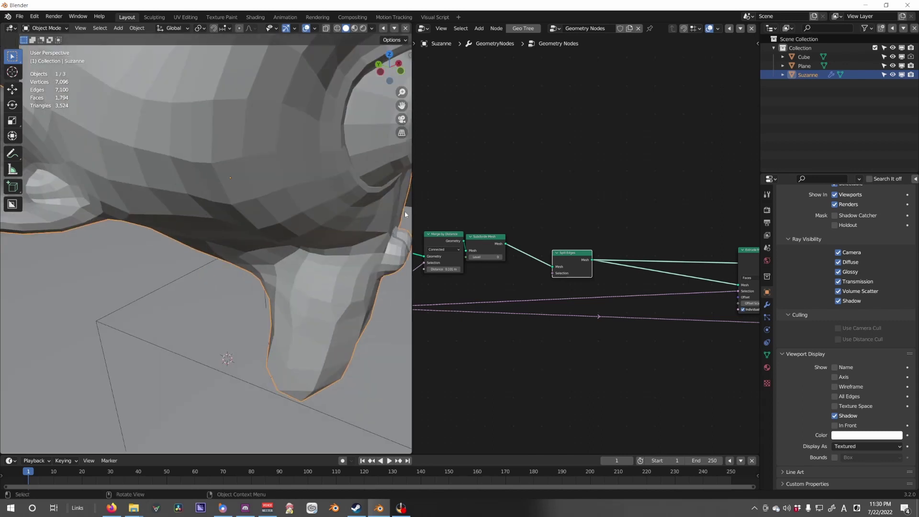
middle_drag(510, 285, 611, 251)
scroll(608, 252, up, 3)
drag(433, 282, 466, 173)
drag(650, 250, 671, 238)
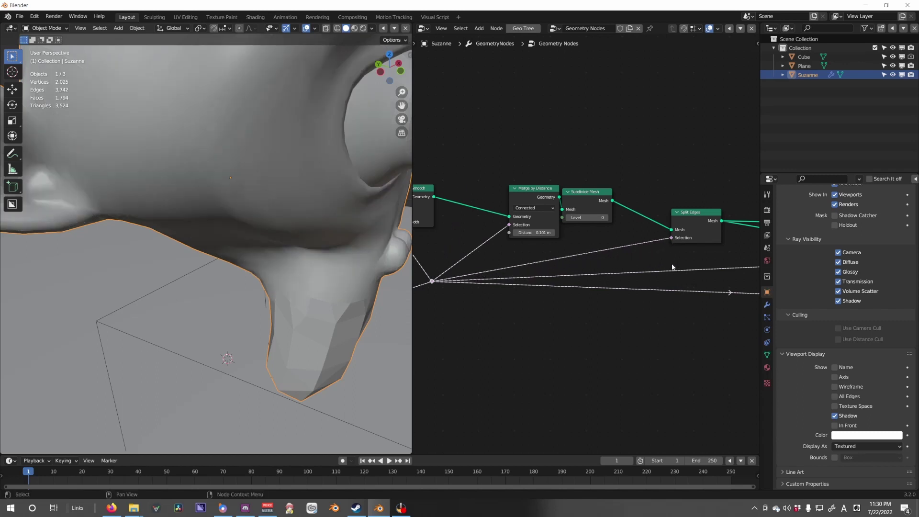
scroll(675, 268, down, 3)
scroll(524, 278, up, 3)
Insert a Scale Elements node between Split Edges and the first Extrude Mesh.
middle_drag(669, 257, 556, 280)
scroll(555, 280, up, 3)
middle_drag(292, 306, 233, 275)
scroll(556, 240, up, 1)
key(shift+a)
text(scale)
key(Return)
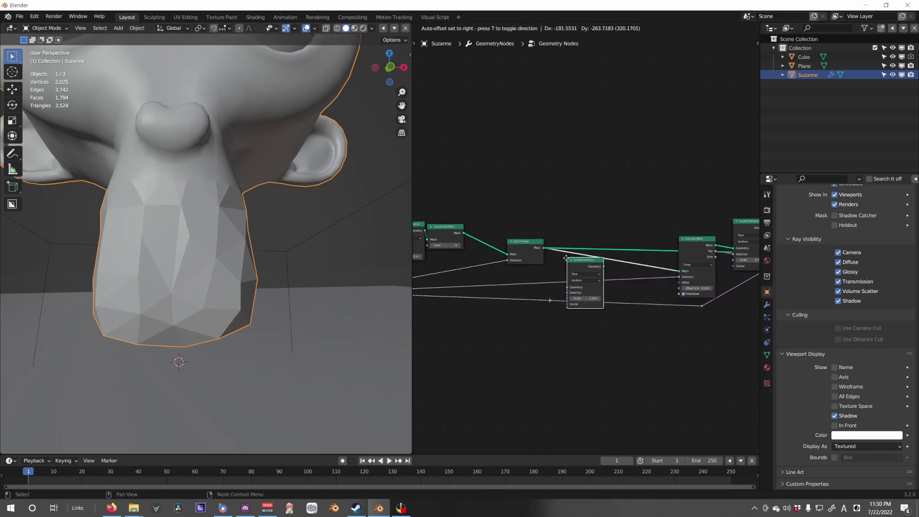
click(565, 243)
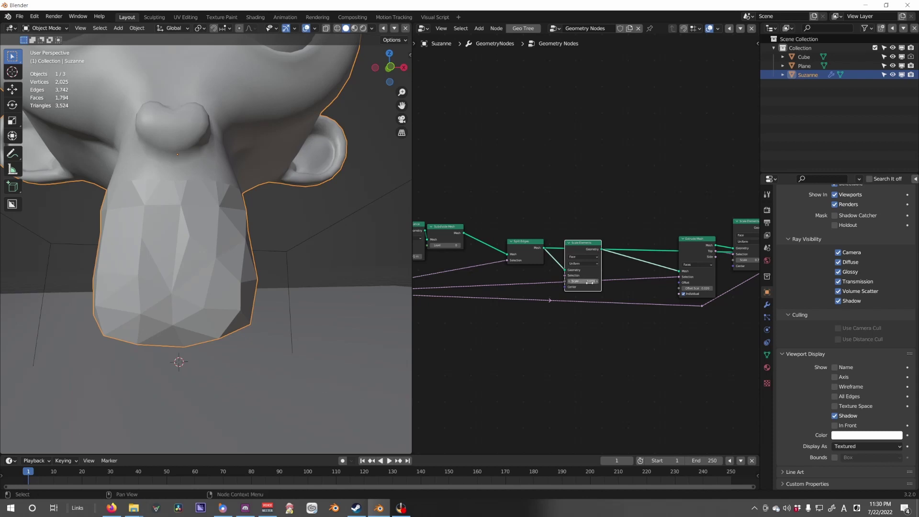
Set the Scale of the Scale Elements node after Split Edges to 0.710.
scroll(584, 291, up, 2)
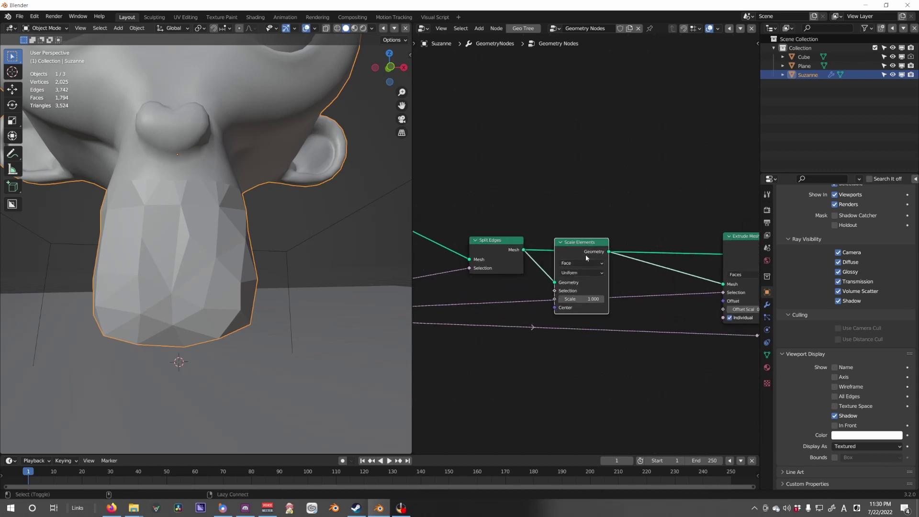
drag(589, 299, 567, 298)
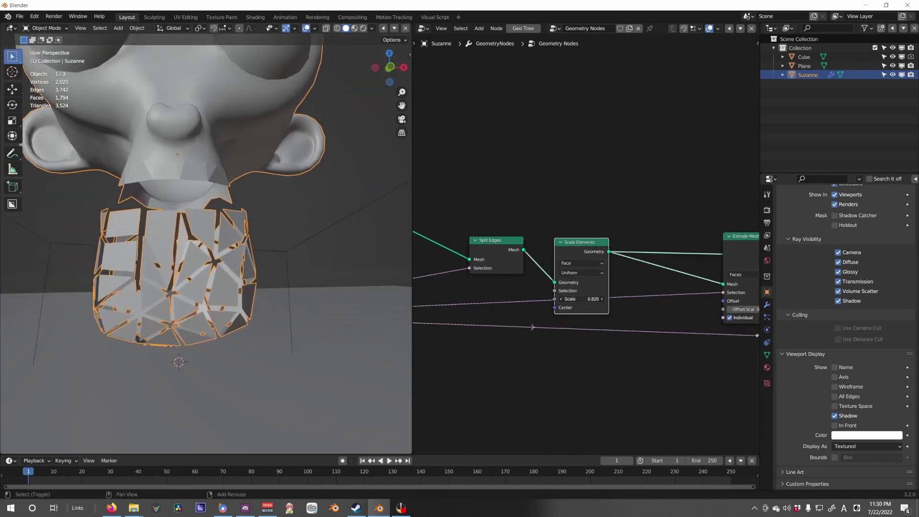
drag(582, 299, 550, 312)
scroll(550, 312, down, 3)
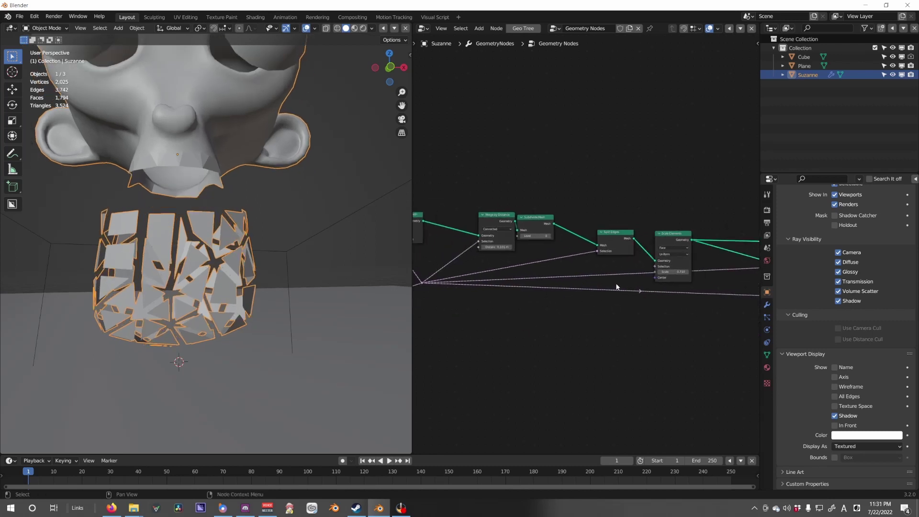
scroll(616, 286, up, 2)
scroll(651, 294, down, 2)
Connect a rerouted Is Hit link to the new Scale Elements node's Selection and fine-tune its Scale.
drag(616, 274, 656, 266)
middle_drag(662, 280, 615, 289)
scroll(613, 282, up, 3)
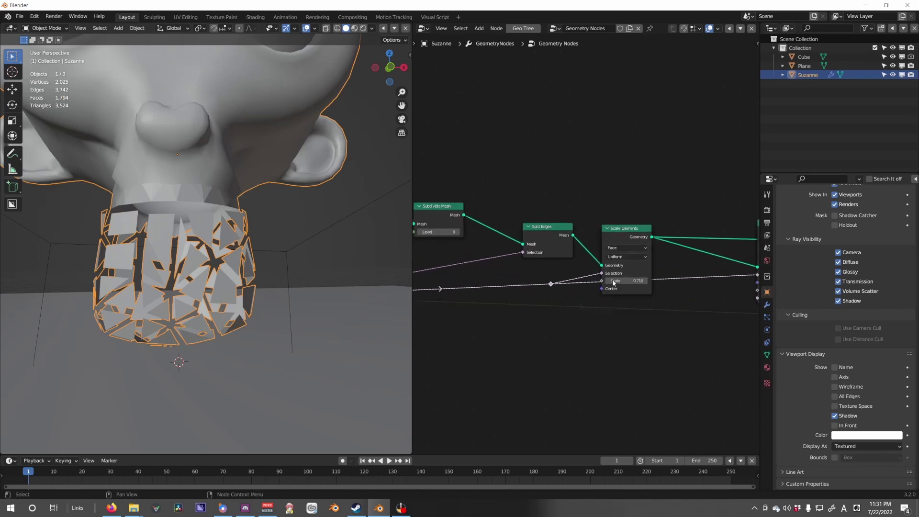
mouse_move(636, 290)
shift+mouse_down()
mouse_move(671, 291)
mouse_move(580, 291)
mouse_move(646, 291)
mouse_move(594, 291)
mouse_move(620, 290)
shift+mouse_up()
middle_drag(335, 282, 383, 281)
Reposition the Scale Elements node after Split Edges and set its Scale to 1.
drag(628, 273, 673, 224)
scroll(704, 222, down, 6)
middle_drag(704, 223, 548, 244)
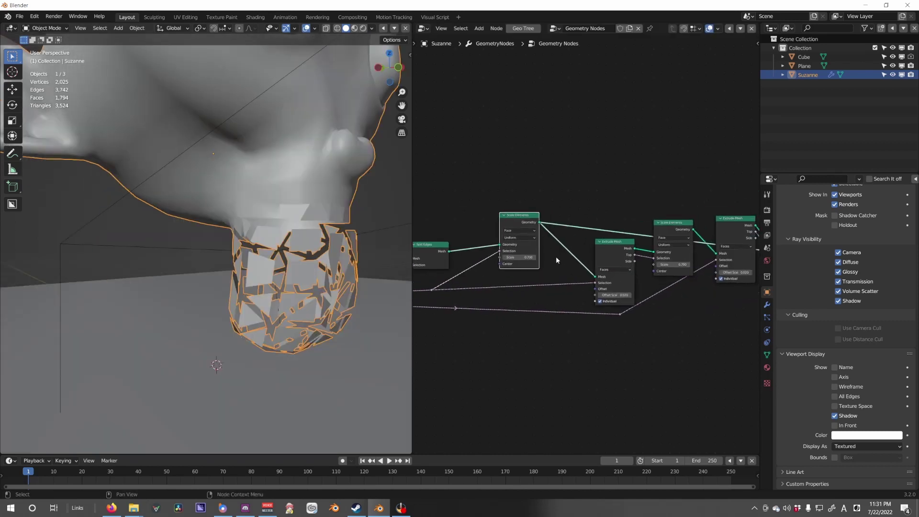
scroll(555, 257, up, 1)
shift+drag(536, 273, 589, 273)
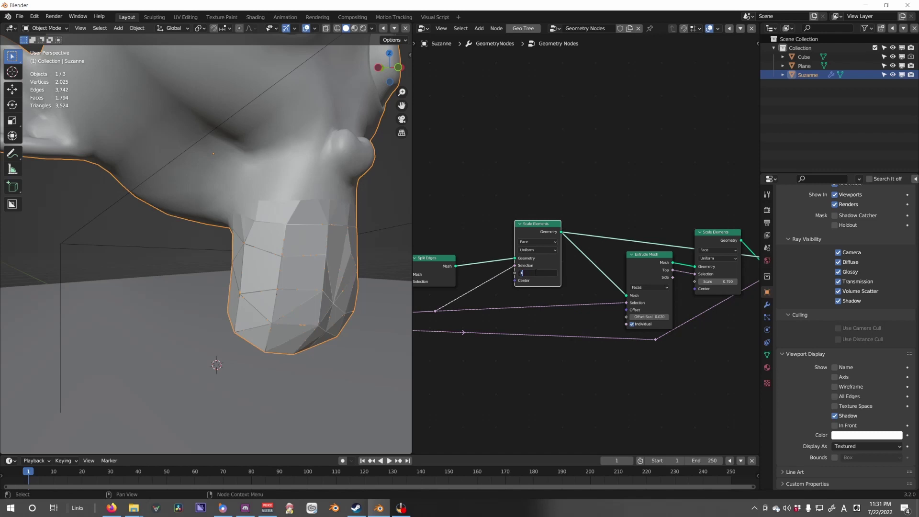
Add a reroute on the output of Scale Elements and collapse the node.
drag(554, 222, 491, 274)
click(501, 239)
middle_drag(563, 273, 479, 259)
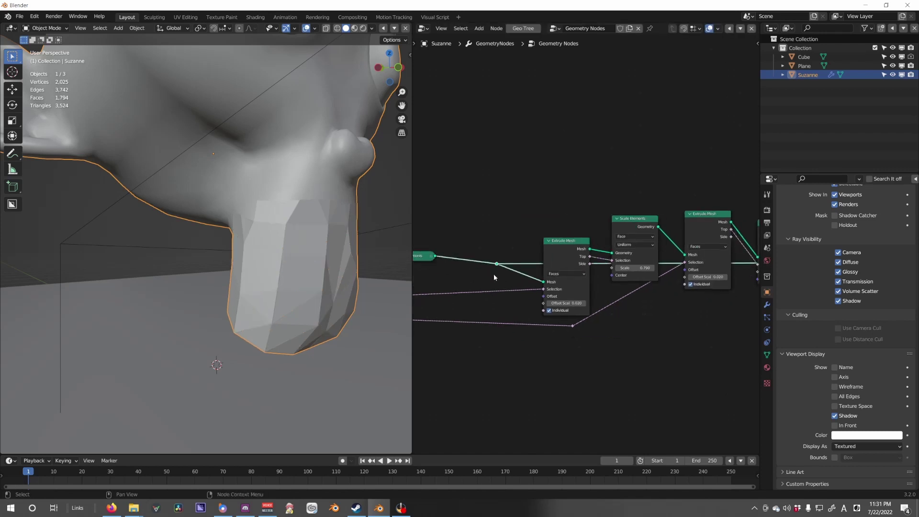
click(531, 278)
middle_drag(519, 282, 598, 278)
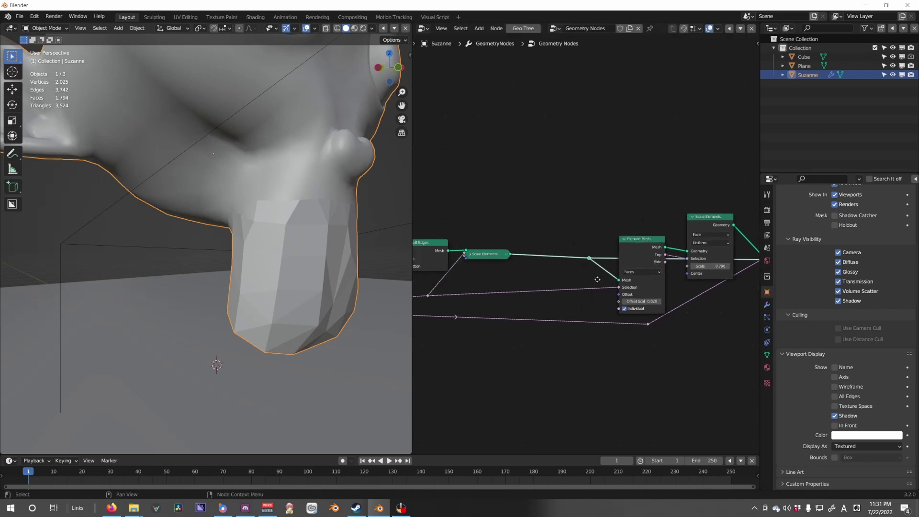
Insert a Set Position node on the link right after the collapsed Scale Elements node.
middle_drag(555, 255, 590, 252)
scroll(589, 234, up, 1)
click(588, 229)
key(shift+a)
click(587, 230)
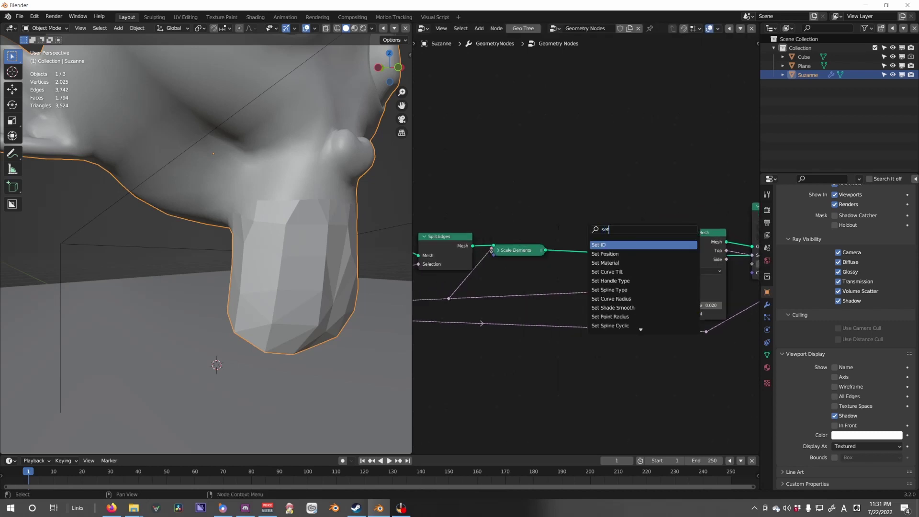
key(Down)
key(Return)
click(545, 206)
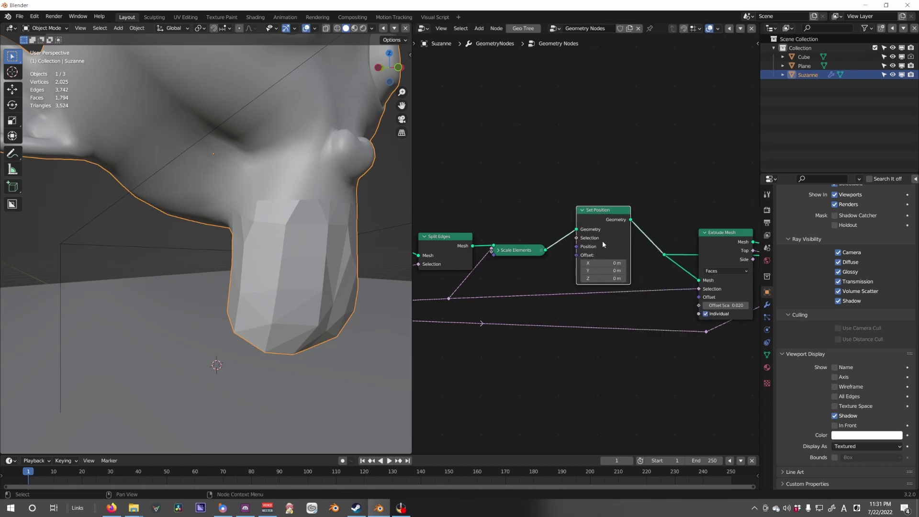
Add a Vector Math node below the chain and link its Vector output to Set Position's Offset.
middle_drag(591, 250, 633, 240)
scroll(631, 240, down, 1)
key(shift+a)
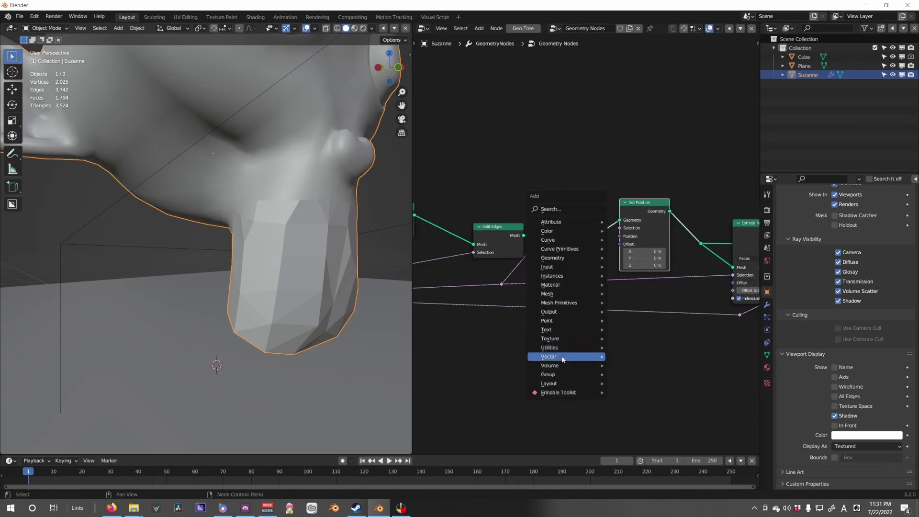
click(642, 382)
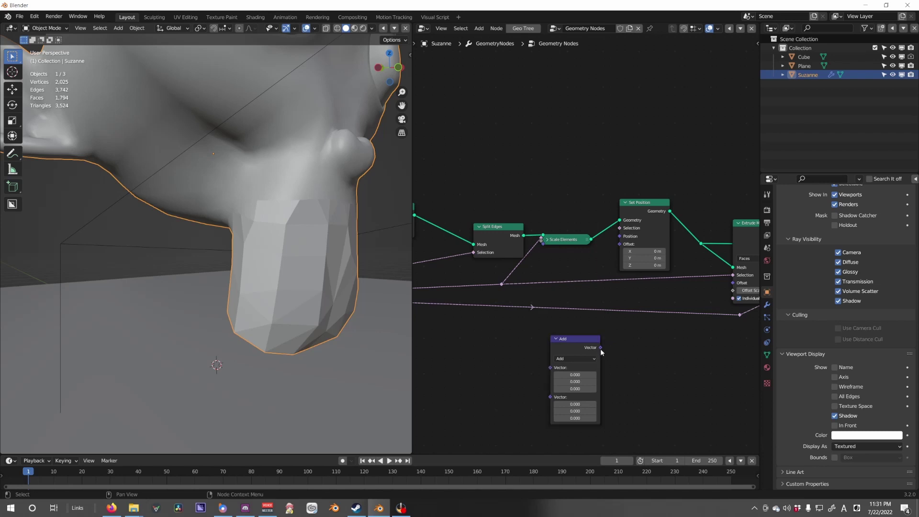
click(584, 328)
Place a Normal node beside the Vector Math node and switch the Vector Math operation to Scale.
scroll(593, 311, up, 1)
key(shift+a)
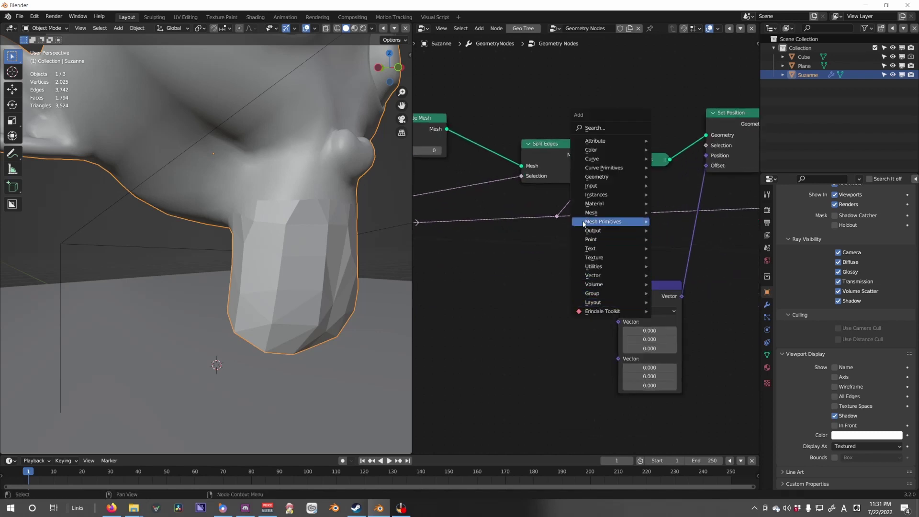
mouse_move(604, 185)
click(674, 305)
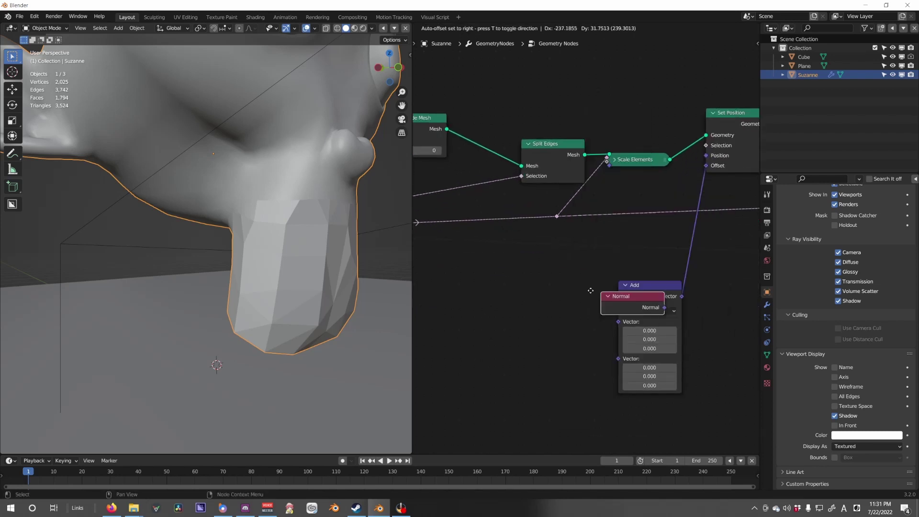
click(570, 282)
click(648, 311)
click(634, 457)
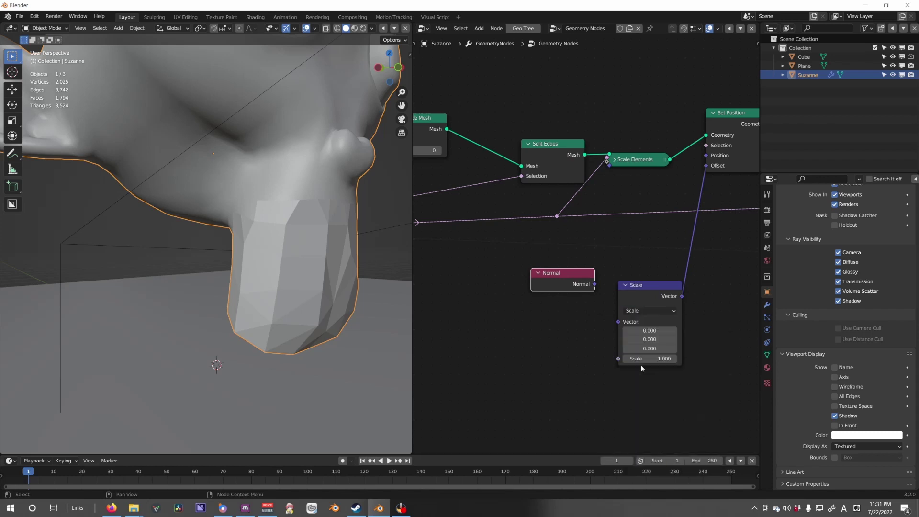
Link Normal to the vector Scale node's Vector input and set its Scale to 0.100.
drag(607, 305, 618, 322)
key(shift+a)
middle_drag(571, 311, 587, 313)
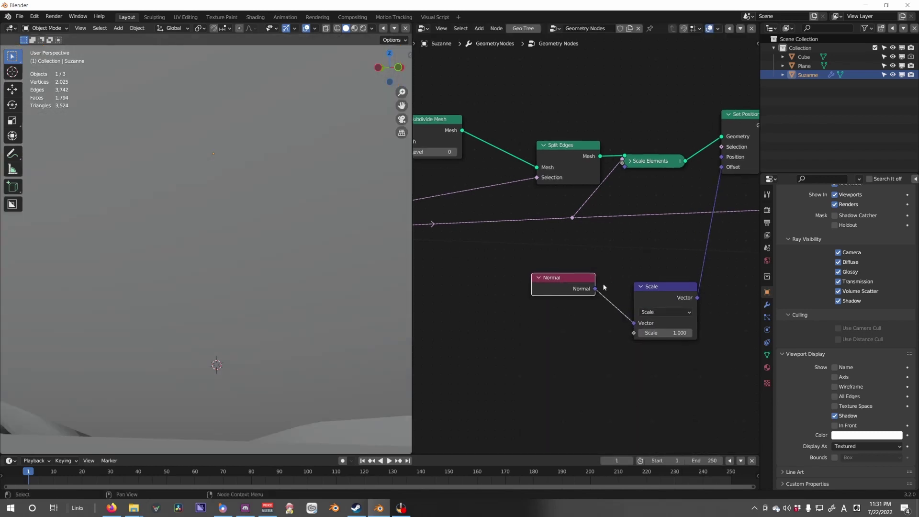
scroll(589, 286, down, 3)
drag(643, 282, 679, 282)
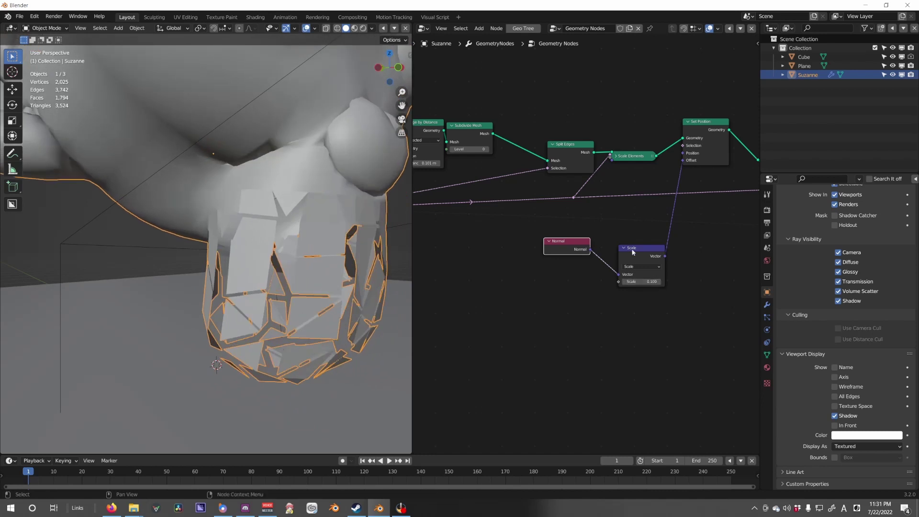
Add a Noise Texture below the Normal node and link its Color to the vector Scale node's Scale input.
scroll(631, 297, up, 1)
key(shift+a)
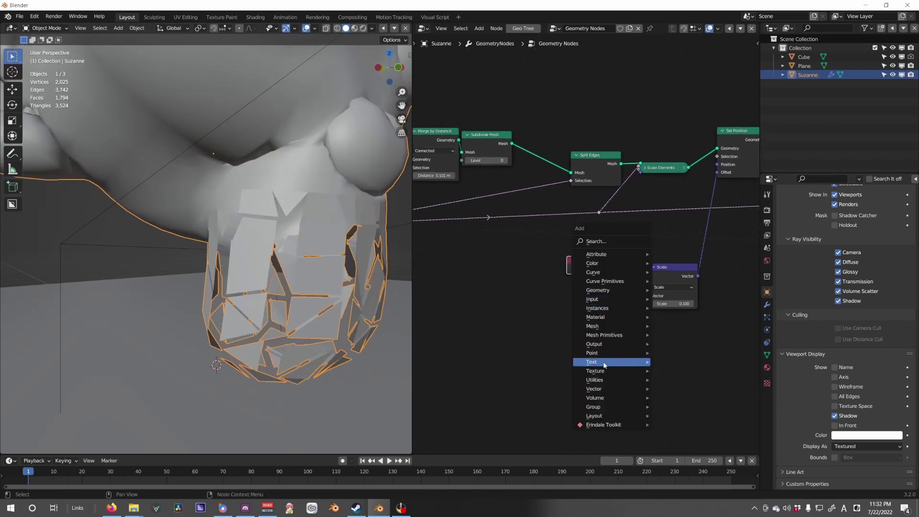
mouse_move(603, 374)
click(686, 424)
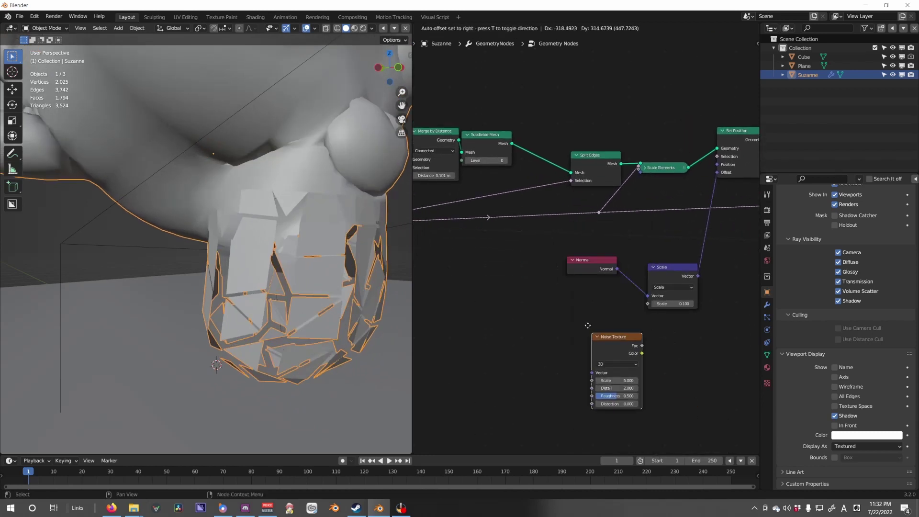
drag(646, 307, 648, 304)
drag(612, 327, 568, 334)
middle_drag(613, 274, 638, 275)
scroll(670, 192, down, 1)
scroll(231, 274, down, 7)
scroll(231, 274, up, 6)
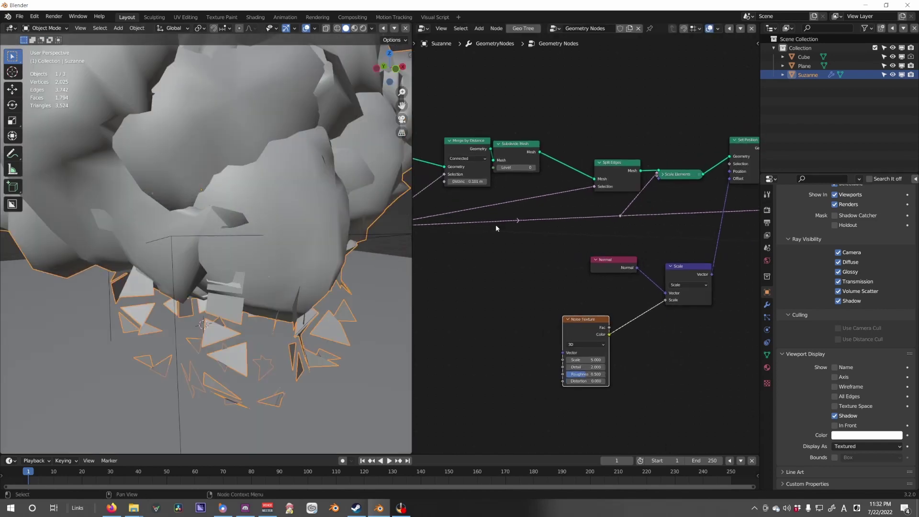
Link the rerouted Is Hit value to Set Position's Selection and inspect the exploding faces around the monkey head.
scroll(540, 227, down, 2)
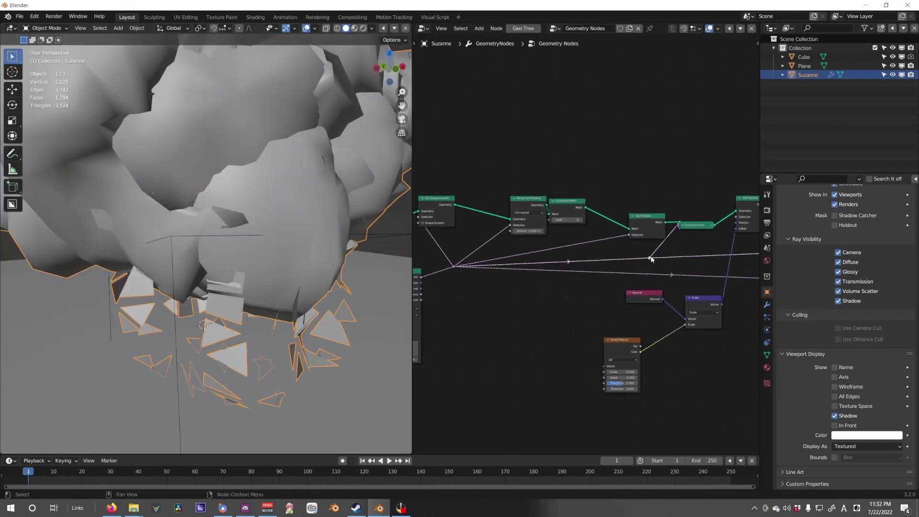
drag(729, 223, 735, 218)
middle_drag(651, 274, 638, 275)
scroll(576, 244, down, 4)
middle_drag(514, 280, 591, 281)
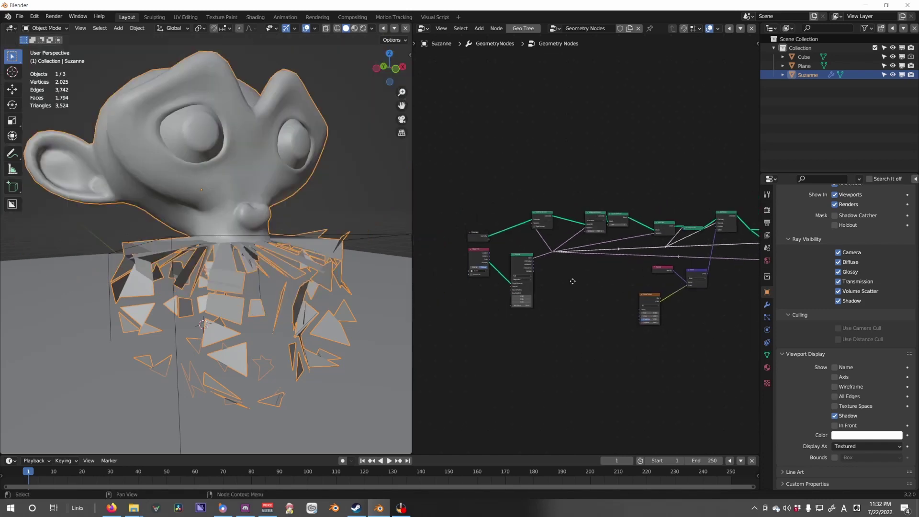
scroll(595, 276, up, 5)
drag(537, 280, 534, 274)
middle_drag(303, 254, 261, 260)
scroll(261, 260, down, 1)
scroll(611, 331, up, 4)
middle_drag(742, 342, 502, 321)
middle_drag(591, 323, 622, 312)
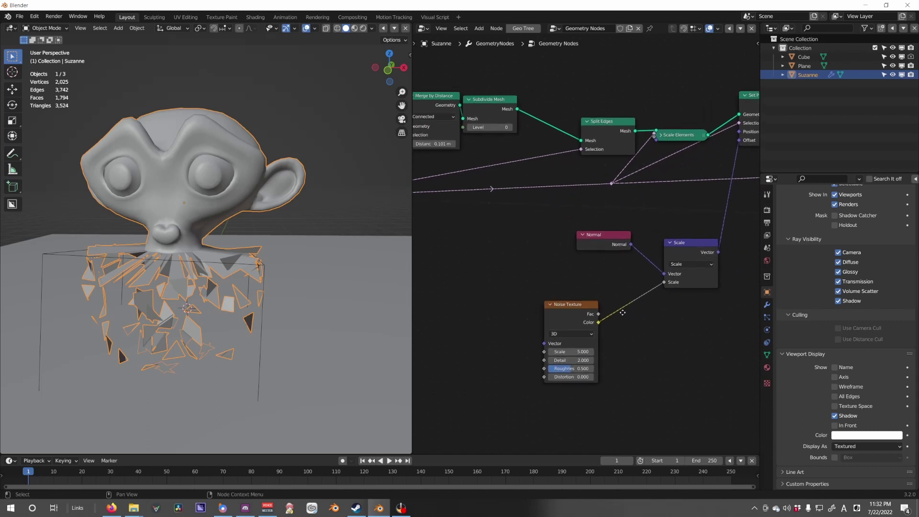
mouse_move(574, 350)
mouse_down()
mouse_move(550, 350)
mouse_move(566, 350)
mouse_up()
key(ctrl+z)
middle_drag(683, 322, 691, 300)
key(shift+a)
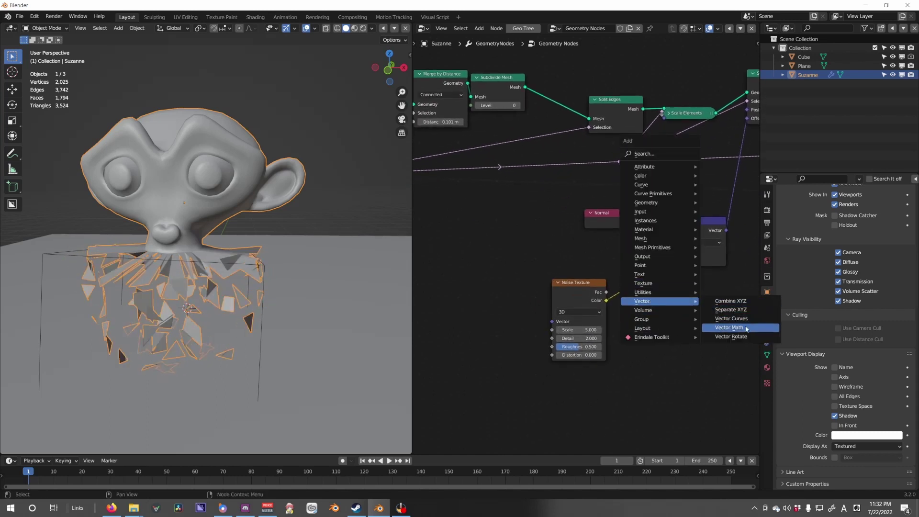
click(745, 328)
click(621, 277)
key(ctrl+z)
key(ctrl+z)
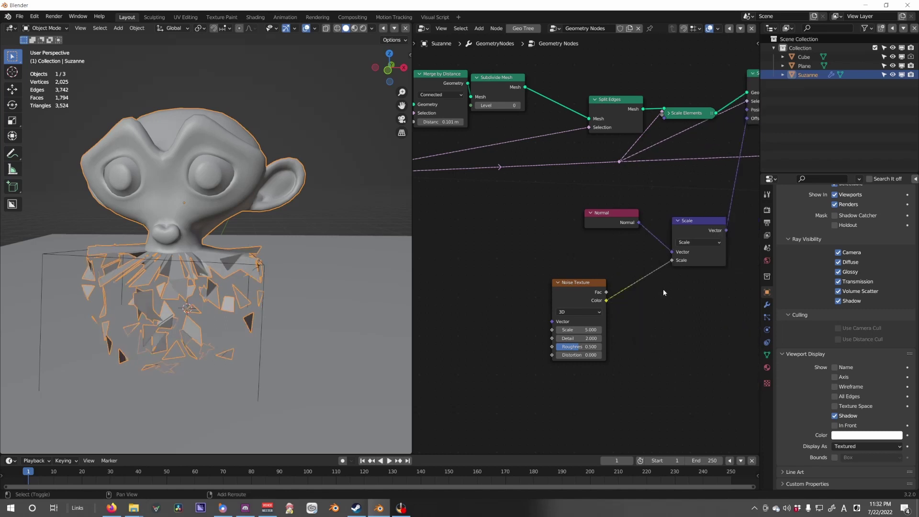
Insert a Math node set to Multiply between Noise Texture and the vector Scale node, with its value at 0.330.
key(shift+a)
mouse_move(658, 282)
click(699, 364)
click(617, 263)
click(647, 293)
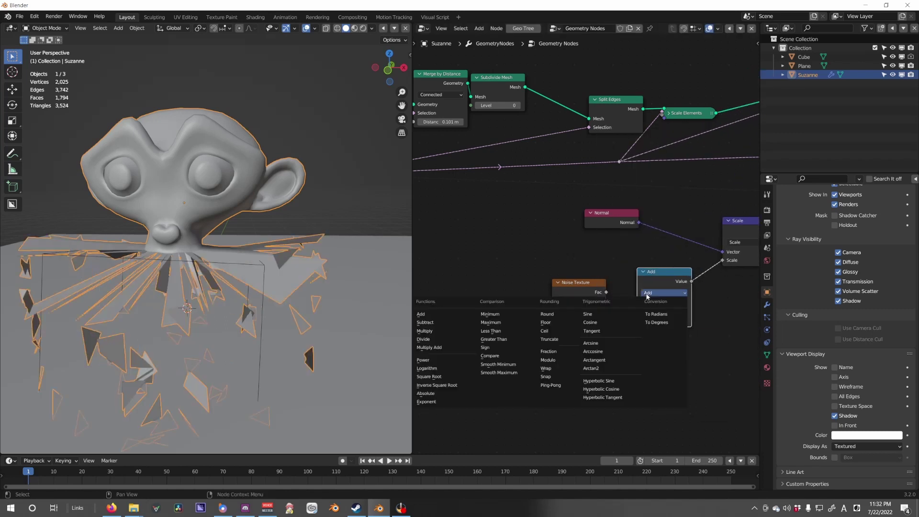
key(m)
mouse_move(665, 320)
mouse_down()
mouse_move(648, 320)
mouse_move(777, 320)
mouse_move(637, 321)
mouse_move(676, 320)
mouse_move(662, 320)
mouse_up()
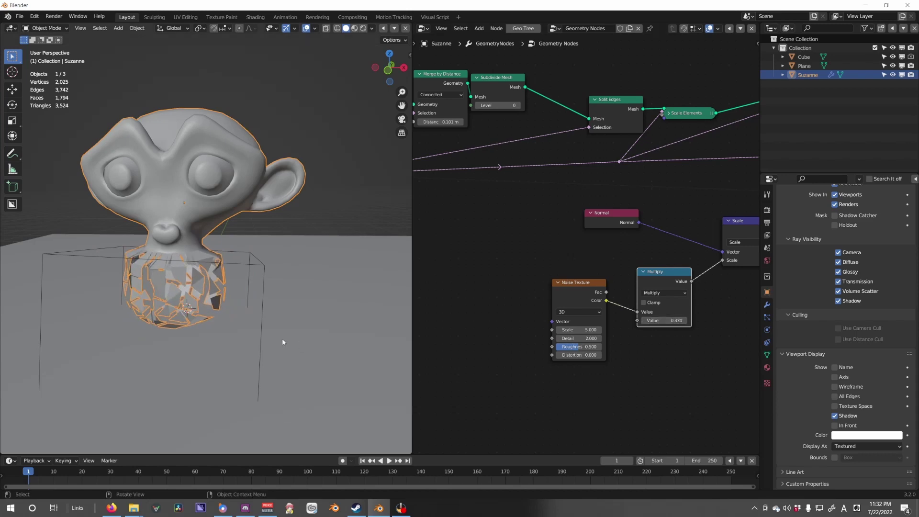
Increase the face displacement by tuning the Multiply node's value to 2.820.
middle_drag(279, 338, 322, 312)
scroll(322, 311, up, 2)
drag(665, 320, 713, 321)
middle_drag(220, 352, 194, 375)
scroll(195, 378, down, 1)
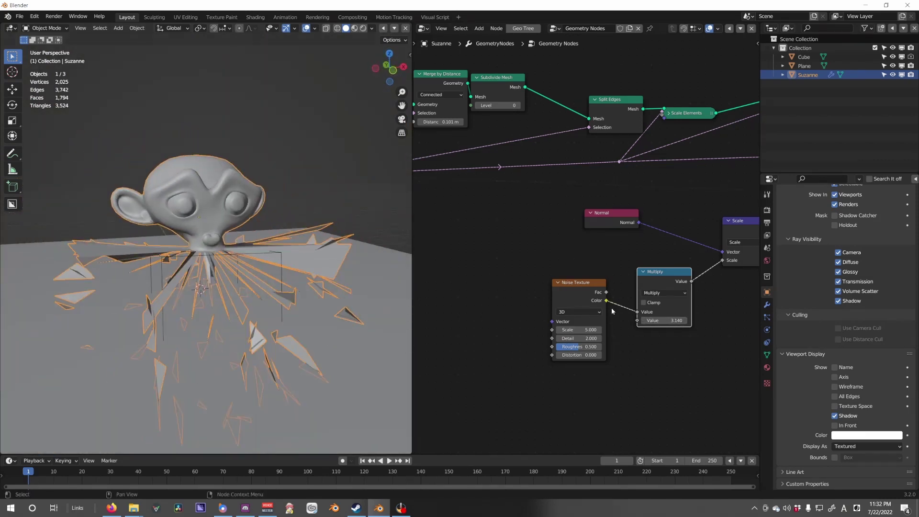
mouse_move(676, 321)
mouse_down()
mouse_move(627, 321)
mouse_move(668, 321)
mouse_up()
scroll(665, 360, down, 4)
shift+middle_drag(592, 282, 670, 401)
scroll(657, 354, up, 3)
drag(670, 397, 720, 397)
Move the cube up beside the monkey head, then partly over the side of its face.
scroll(292, 306, down, 3)
middle_drag(287, 305, 227, 305)
scroll(329, 274, up, 3)
middle_drag(248, 343, 253, 271)
click(264, 261)
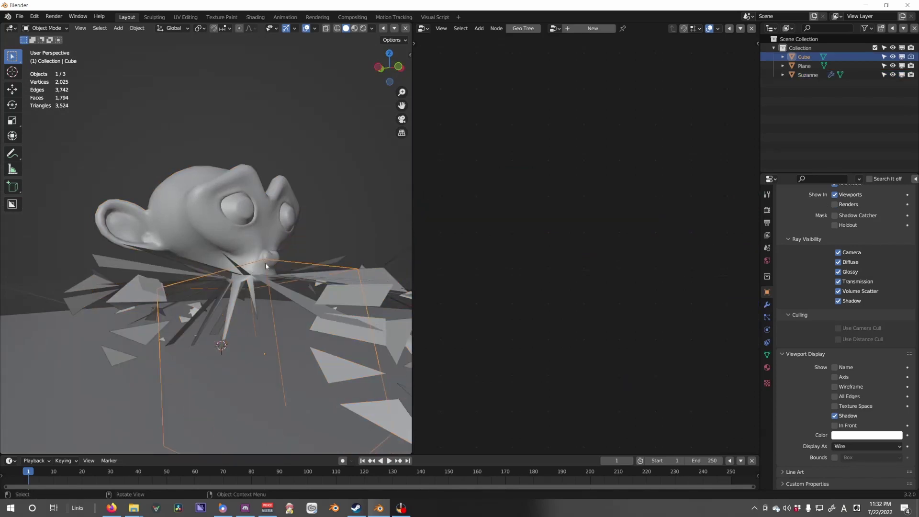
key(g)
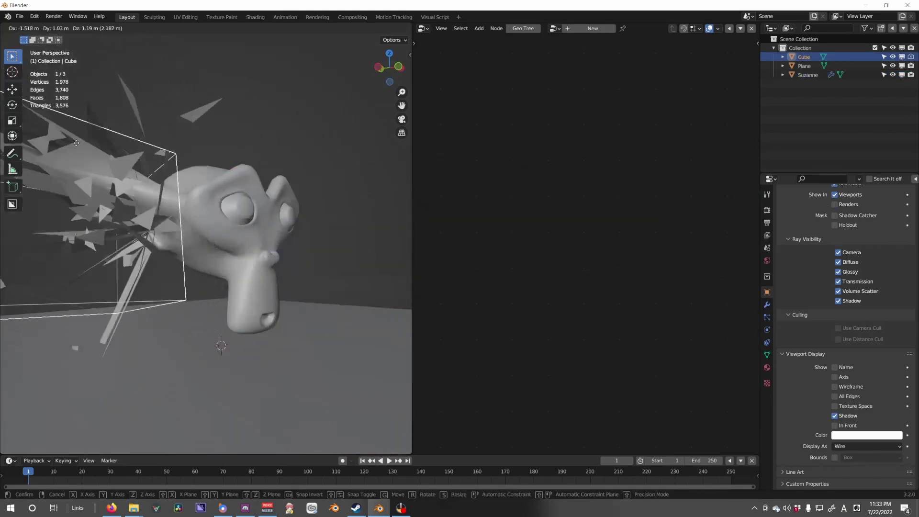
click(79, 147)
middle_drag(246, 214, 246, 239)
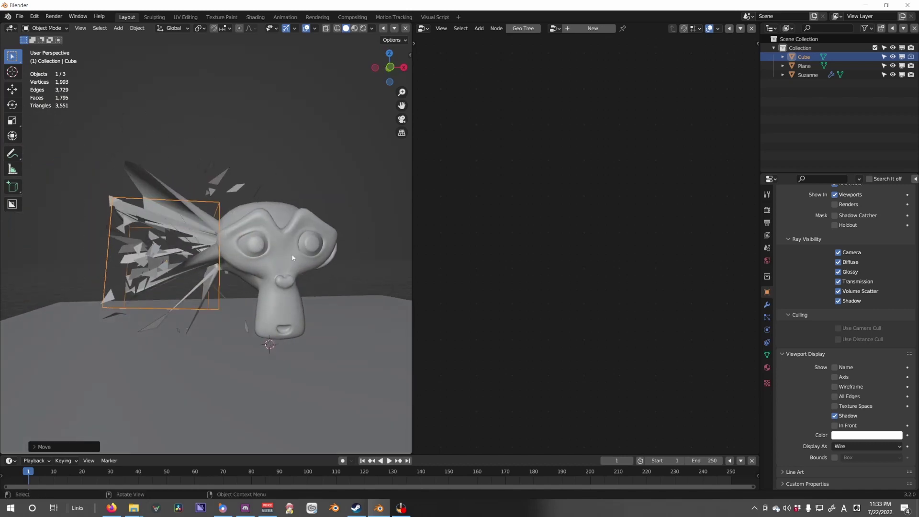
key(g)
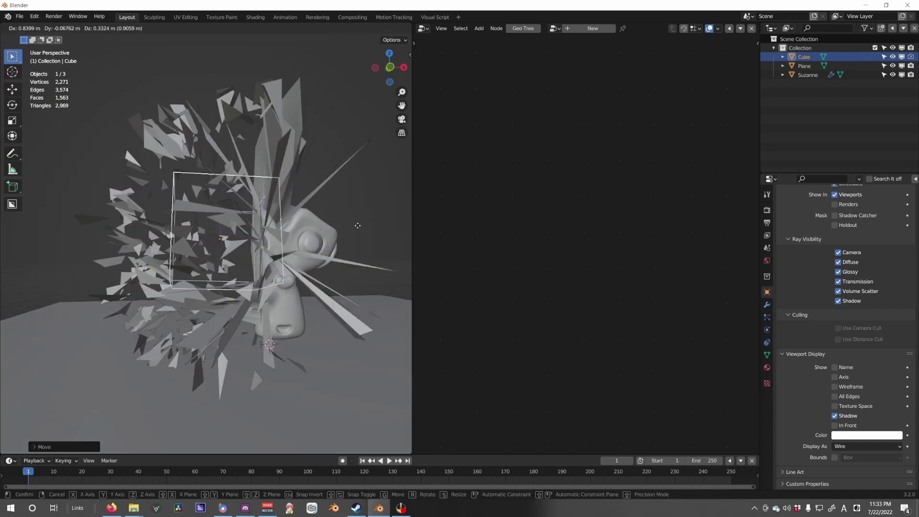
click(330, 226)
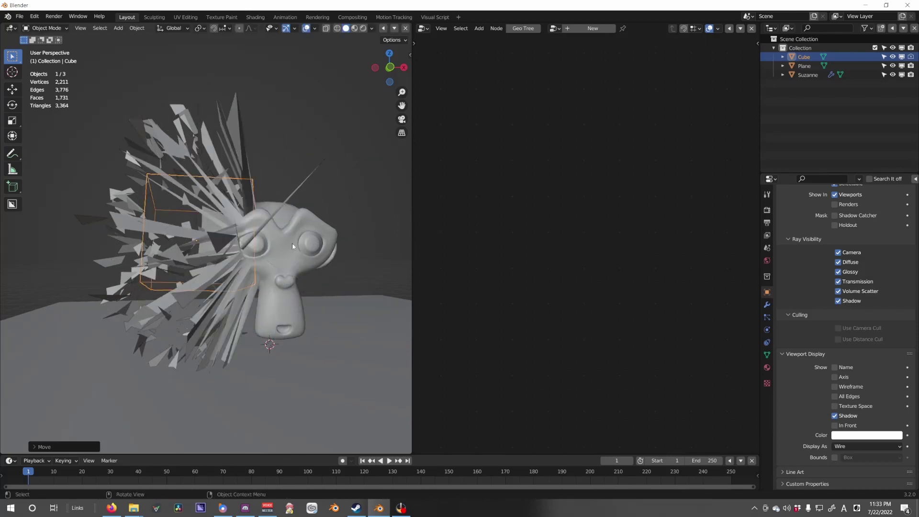
Select the monkey head, switch its Noise Texture to 4D, adjust the noise settings, and raise the Multiply value.
click(322, 239)
scroll(631, 352, up, 4)
middle_drag(648, 422, 593, 299)
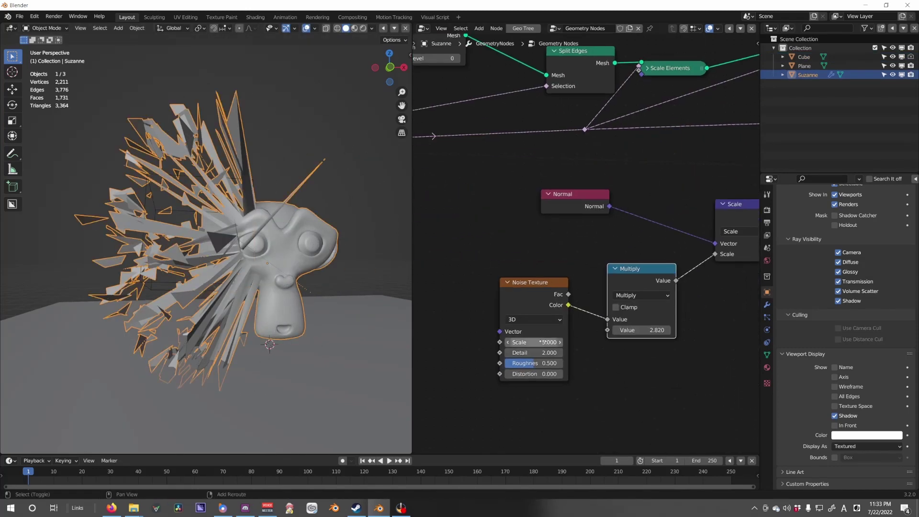
drag(544, 342, 524, 351)
click(533, 363)
drag(641, 330, 665, 330)
drag(530, 352, 544, 385)
drag(530, 340, 553, 340)
Inspect the exploded faces up close, then move the cube outward so it covers only the side of the head.
scroll(249, 249, down, 3)
middle_drag(249, 250, 173, 221)
scroll(355, 252, up, 4)
scroll(355, 252, up, 2)
scroll(312, 251, down, 6)
scroll(312, 251, up, 5)
scroll(280, 249, down, 6)
scroll(191, 227, up, 4)
click(170, 209)
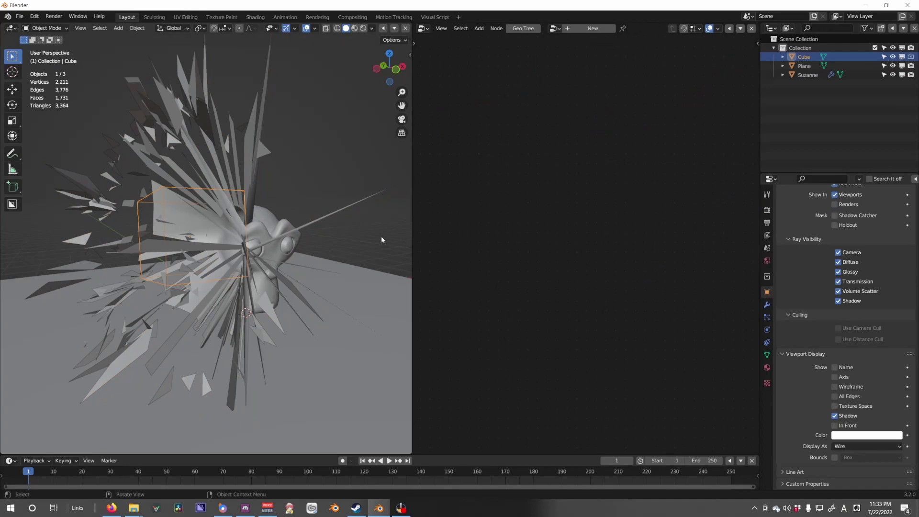
middle_drag(377, 236, 320, 232)
key(g)
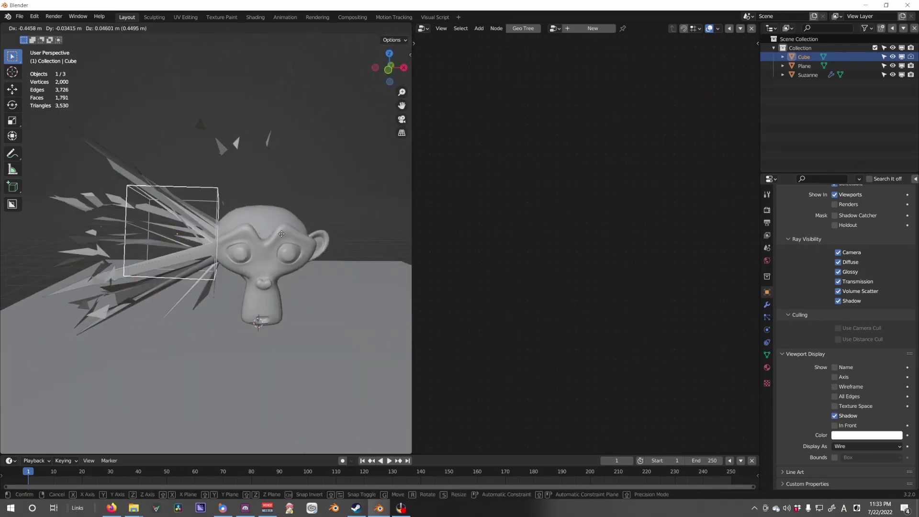
click(281, 240)
Expose the Object Info node's Object as a Group Input and show it in the monkey head's modifier settings.
click(283, 239)
scroll(483, 209, down, 6)
middle_drag(483, 211, 644, 247)
middle_drag(531, 252, 633, 267)
scroll(558, 268, up, 3)
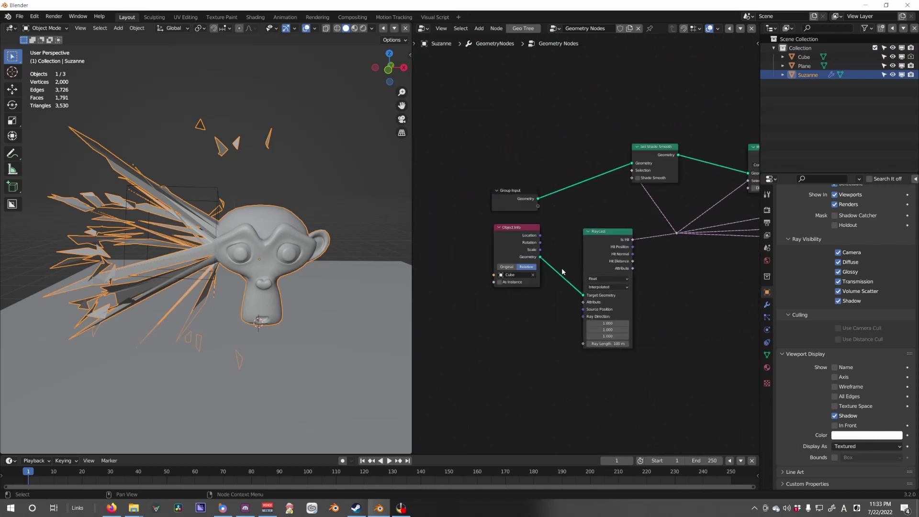
drag(505, 249, 502, 270)
middle_drag(495, 279, 579, 279)
drag(585, 203, 481, 223)
scroll(567, 314, up, 4)
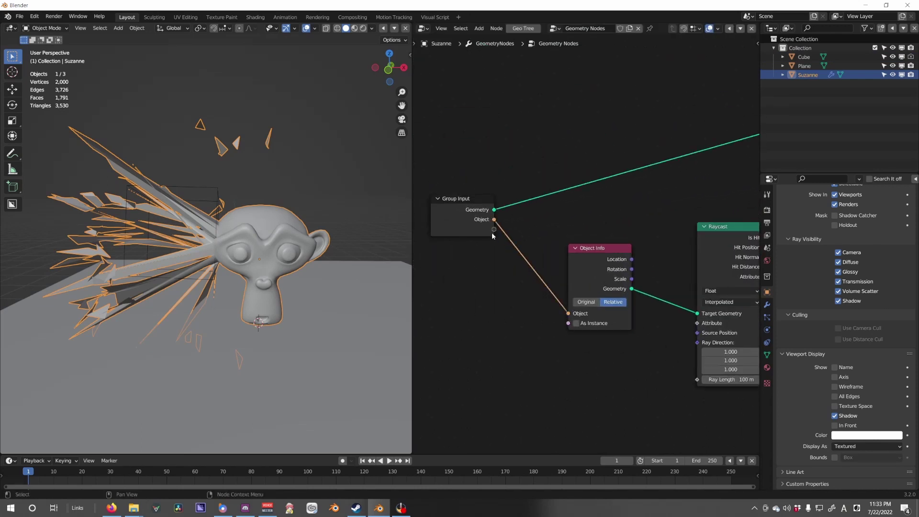
click(767, 305)
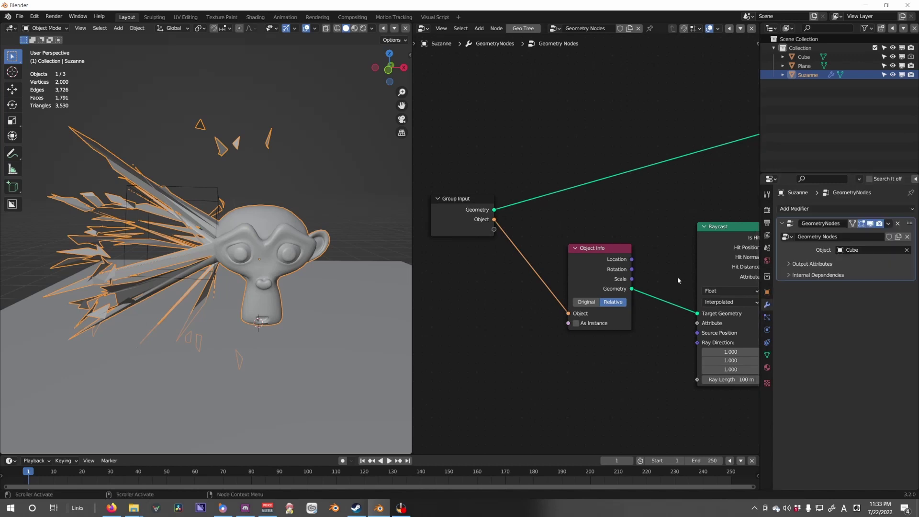
scroll(597, 262, down, 3)
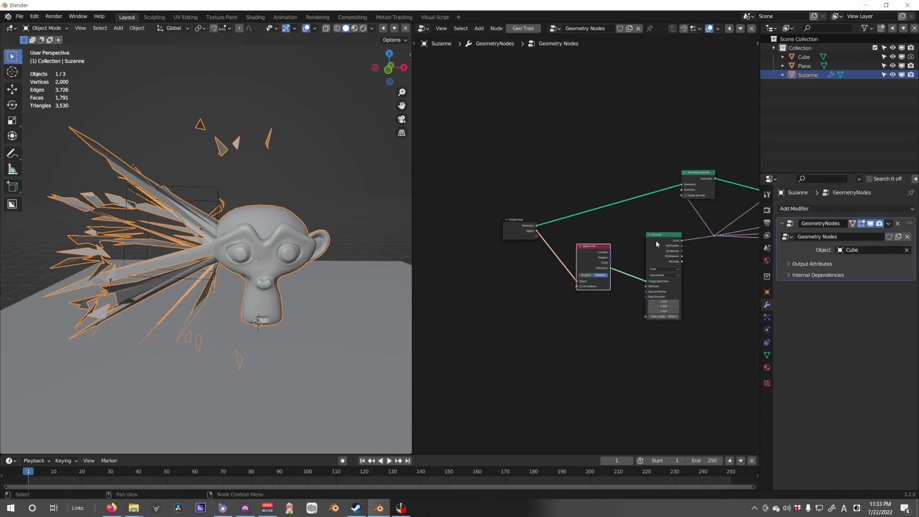
Expose the Merge by Distance node's Distance by linking it to the Group Input.
scroll(656, 240, up, 2)
middle_drag(717, 183, 550, 235)
scroll(617, 218, up, 2)
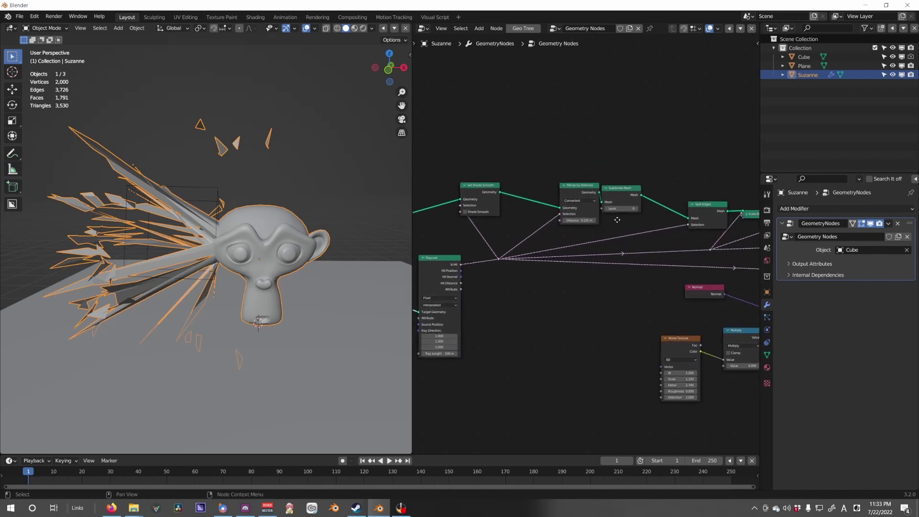
mouse_move(584, 215)
mouse_down()
mouse_move(569, 215)
mouse_move(578, 214)
mouse_up()
middle_drag(538, 252, 679, 270)
scroll(632, 263, down, 3)
drag(727, 246, 479, 283)
Move the Noise Texture and Multiply nodes closer to the Group Input.
scroll(597, 292, down, 2)
middle_drag(596, 292, 647, 320)
drag(701, 330, 506, 359)
drag(735, 322, 580, 348)
Examine the remaining nodes from Split Edges through the extrusions to the Group Output for further settings to expose.
scroll(579, 354, up, 1)
scroll(580, 354, up, 2)
middle_drag(657, 323, 473, 368)
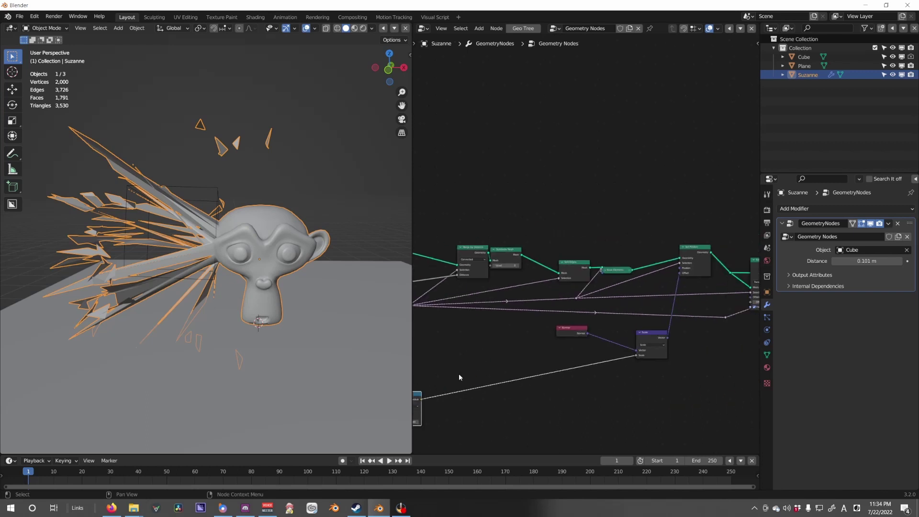
middle_drag(617, 343, 498, 349)
scroll(647, 320, up, 4)
middle_drag(646, 320, 578, 352)
scroll(617, 349, down, 3)
middle_drag(658, 346, 532, 346)
scroll(536, 345, up, 4)
scroll(570, 355, down, 4)
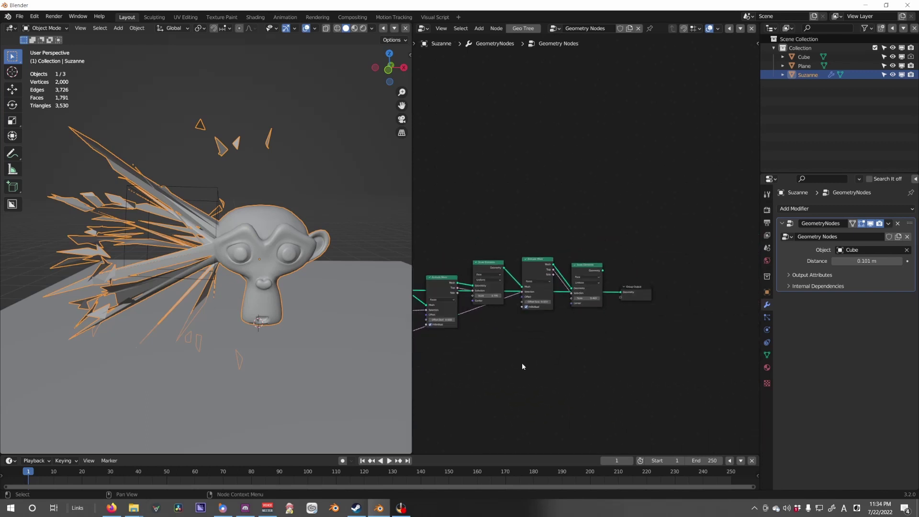
Group the Extrude Mesh and Scale Elements nodes before the Group Output into one node group and return to the main tree.
drag(640, 322, 526, 249)
key(ctrl+g)
key(Tab)
scroll(523, 272, up, 6)
middle_drag(523, 273, 514, 298)
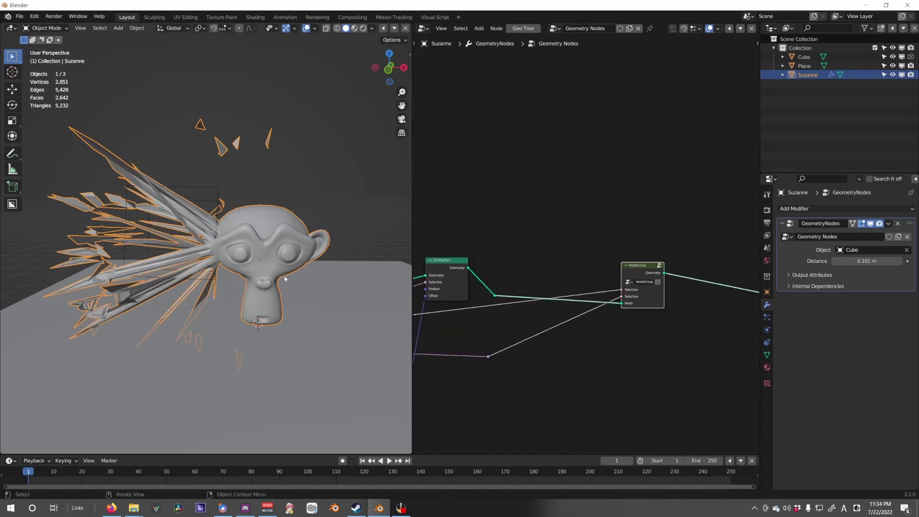
Compare the explosion with only the Set Position result and with the new node group sent to the Group Output.
middle_drag(281, 279, 343, 279)
scroll(330, 285, up, 3)
middle_drag(284, 302, 341, 297)
key(Home)
alt+shift+click(606, 233)
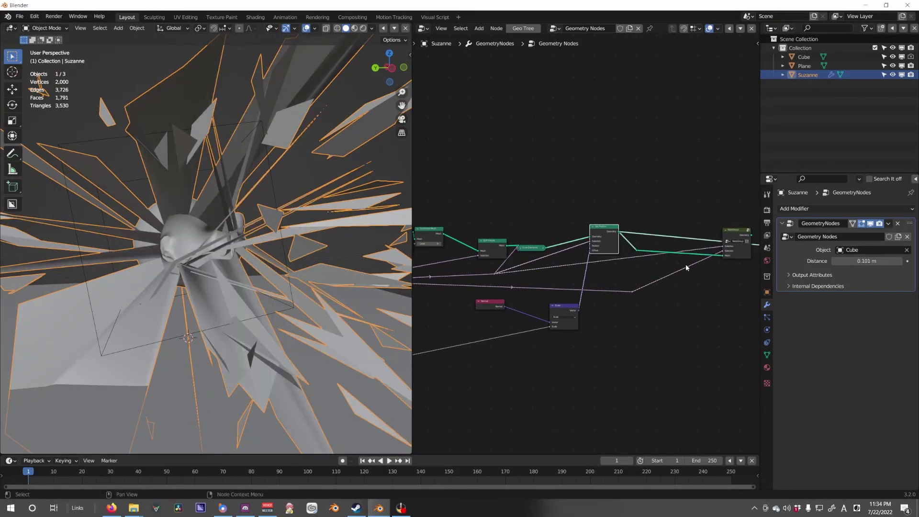
middle_drag(683, 265, 671, 281)
alt+shift+click(655, 248)
Expose the Noise Texture's W and the Multiply node's second Value by linking both to the Group Input.
scroll(601, 302, up, 10)
middle_drag(507, 335, 560, 337)
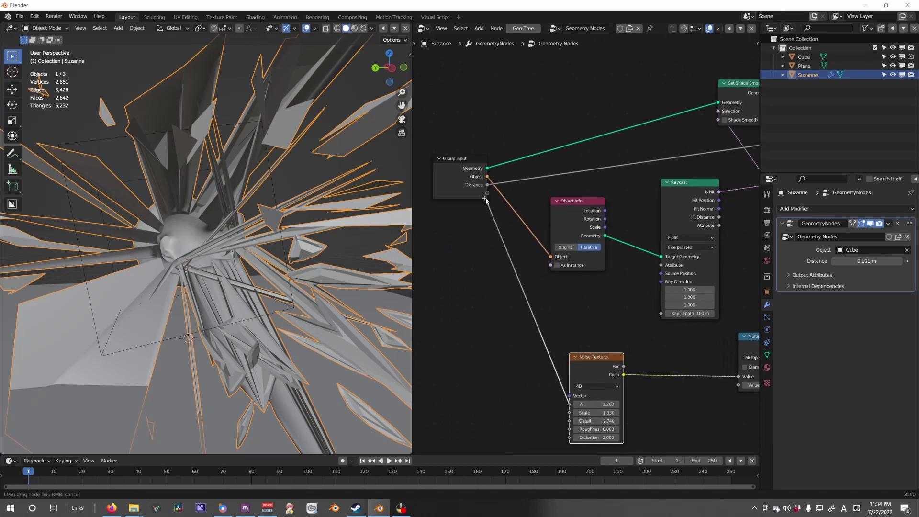
middle_drag(636, 356, 617, 345)
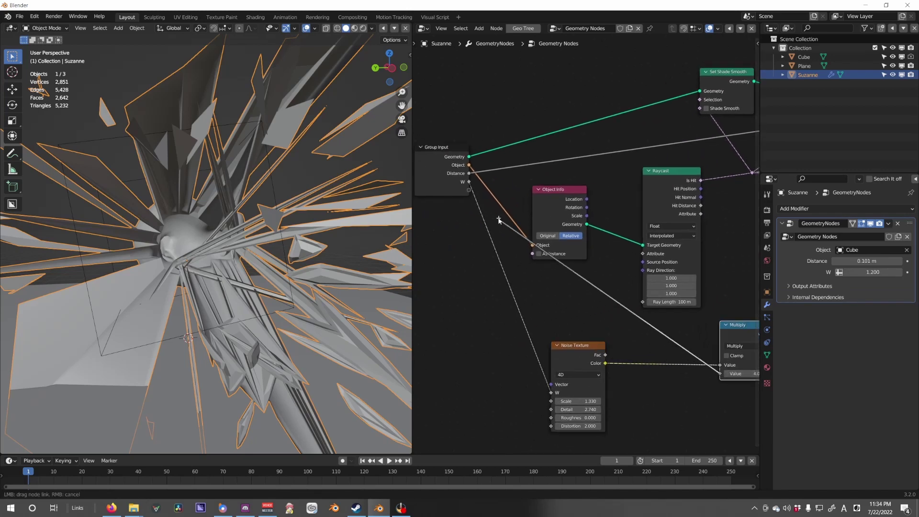
drag(471, 192, 469, 191)
scroll(585, 244, down, 2)
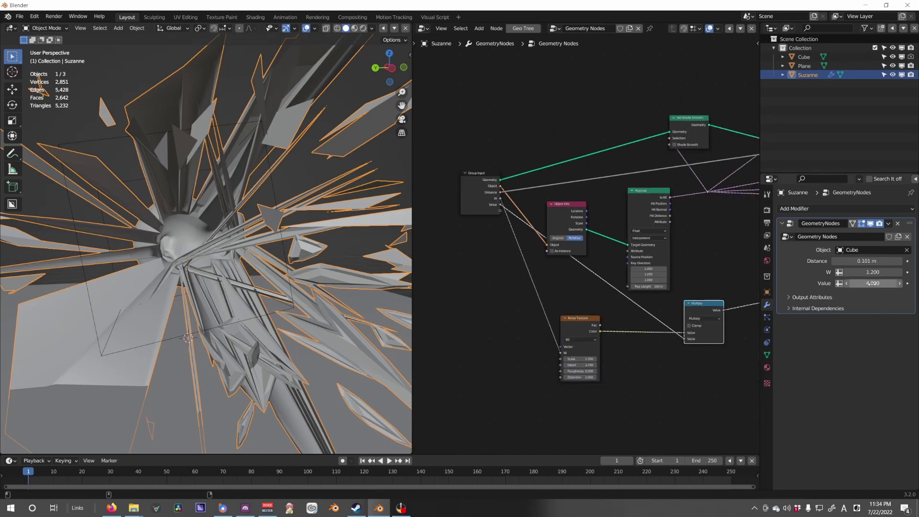
Adjust the monkey head's modifier inputs to Value 1.862, W 2.594 and Distance 0.119 m.
drag(872, 283, 907, 272)
middle_drag(246, 322, 138, 335)
drag(872, 272, 875, 272)
drag(867, 261, 870, 261)
scroll(392, 283, down, 1)
scroll(689, 271, up, 1)
middle_drag(737, 247, 413, 315)
scroll(579, 258, down, 2)
middle_drag(659, 242, 472, 268)
scroll(622, 322, down, 2)
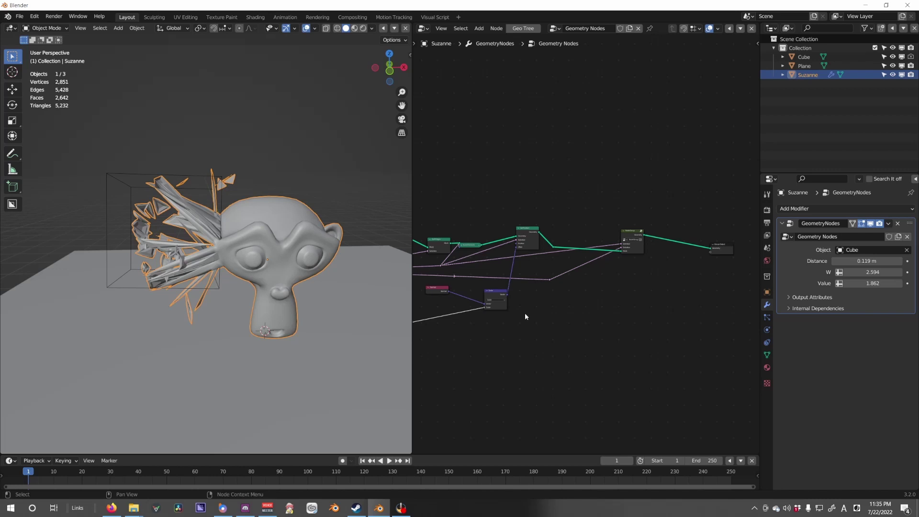
scroll(192, 211, down, 1)
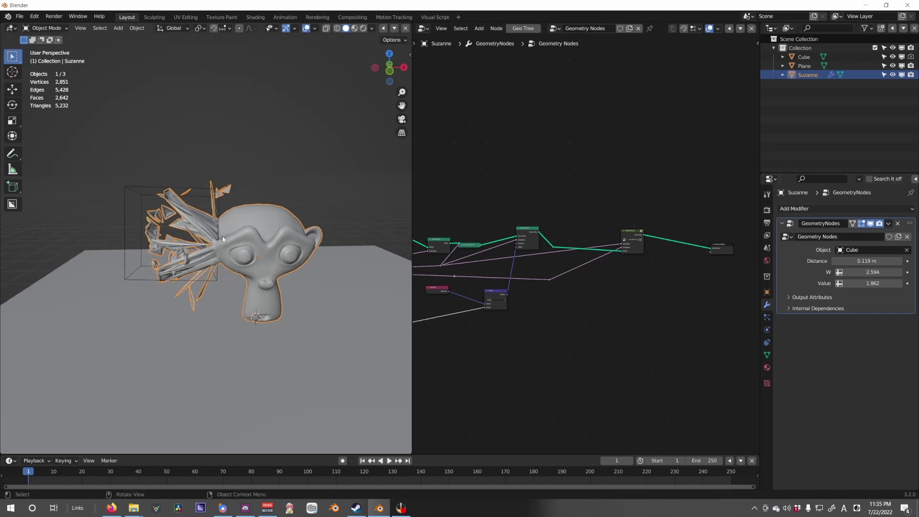
Start an OBJ import and open the 04-Poses folder of the TFMSTYLE - Everydays Assets Pack in the Kitbashing bookmark.
click(19, 16)
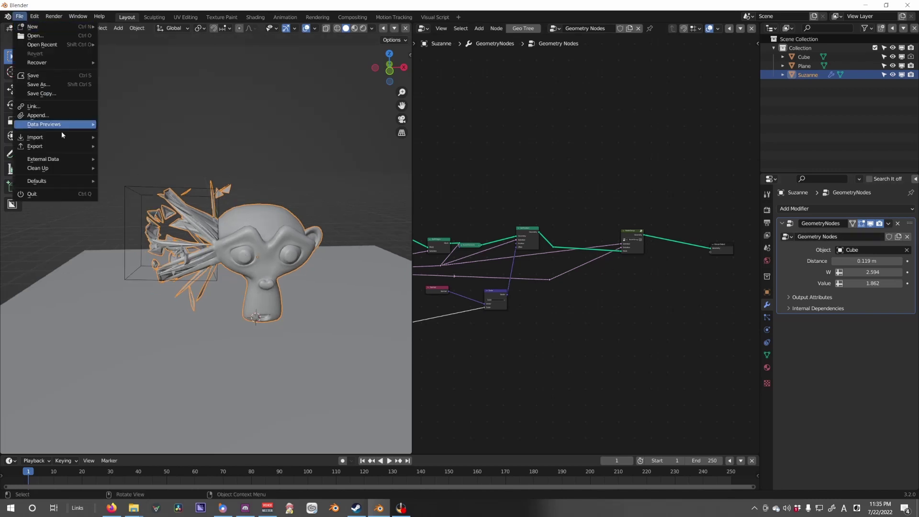
mouse_move(61, 140)
click(153, 240)
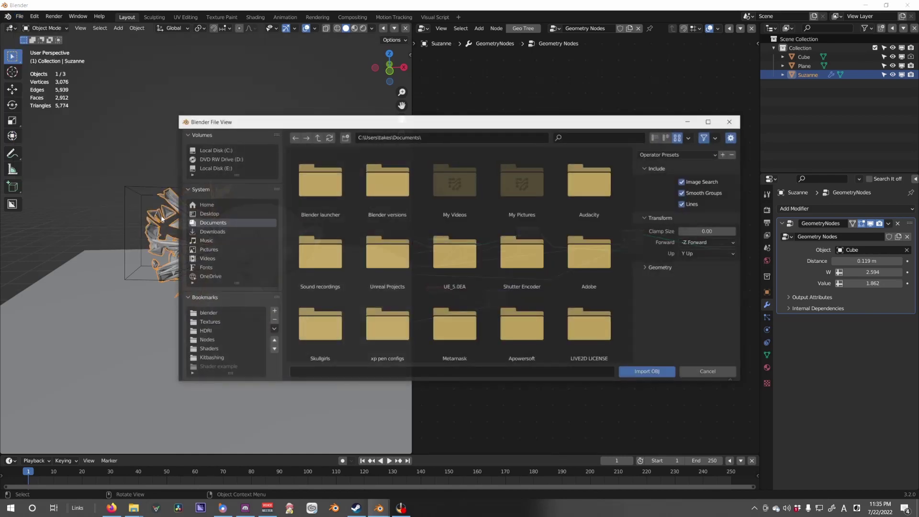
click(222, 359)
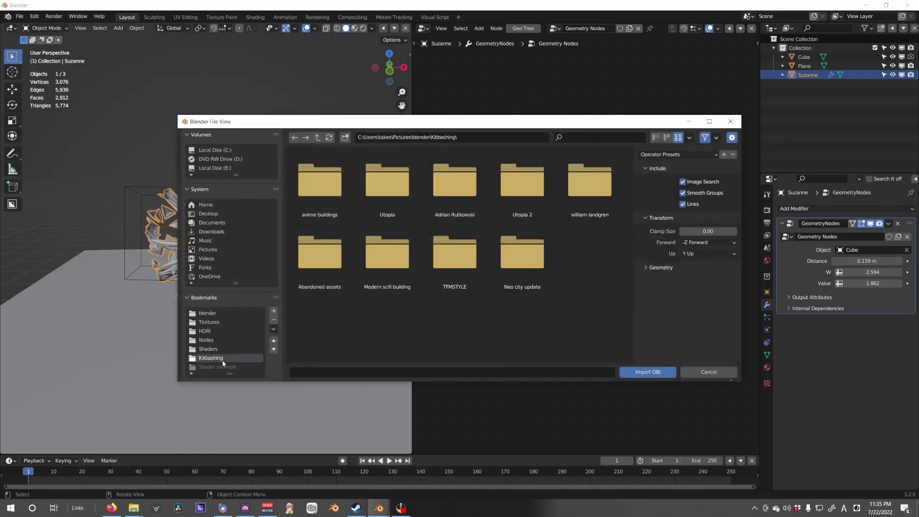
double_click(475, 265)
double_click(349, 199)
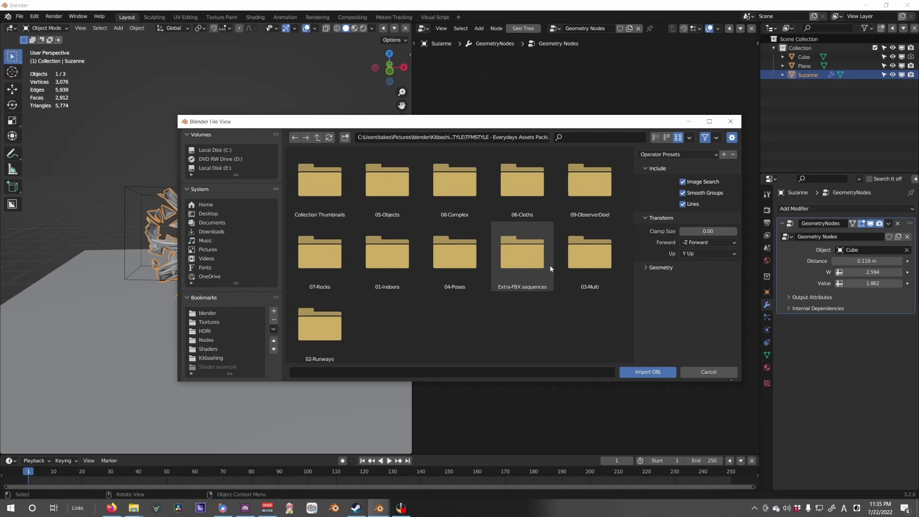
double_click(469, 262)
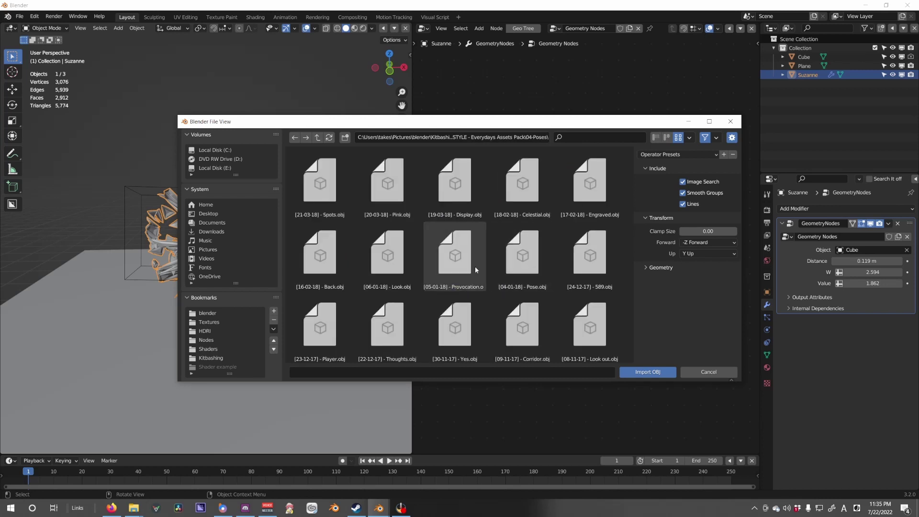
Show unfiltered files with their preview images, search for "player" and import [23-12-17] - Player.obj.
click(705, 137)
scroll(566, 252, down, 12)
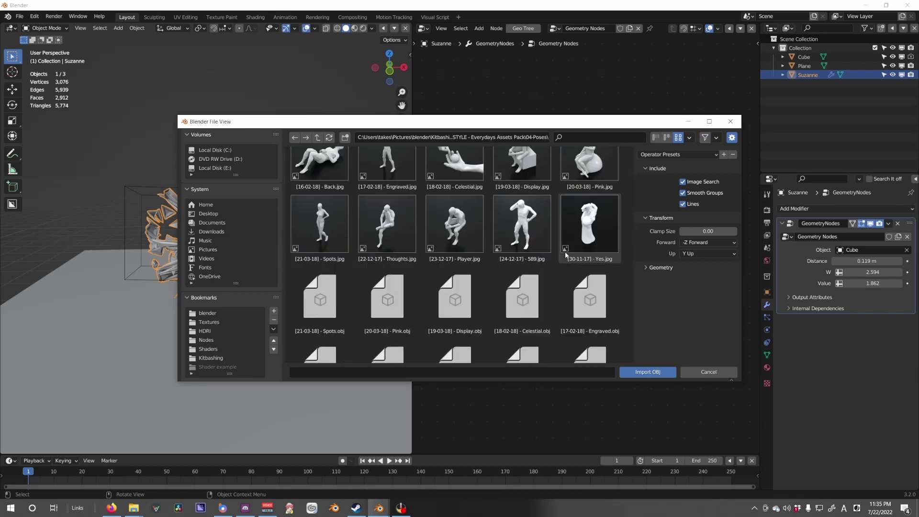
scroll(597, 161, up, 3)
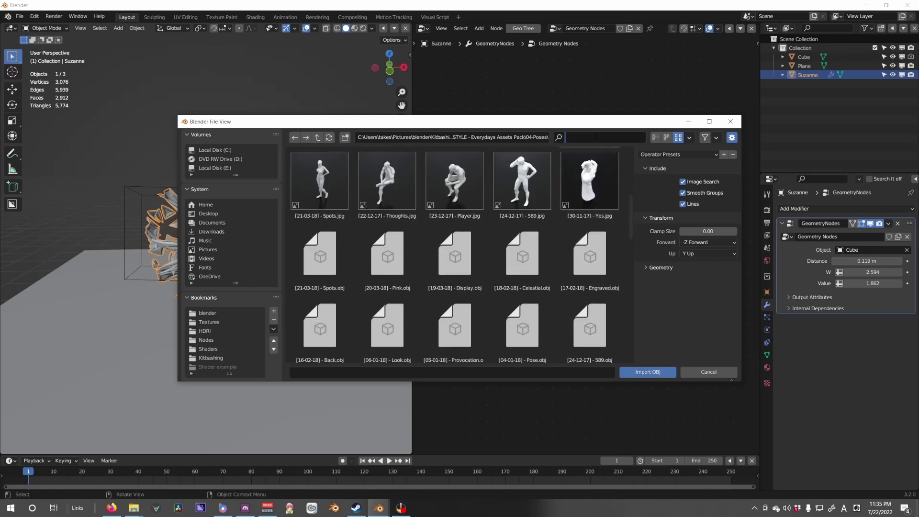
text(player)
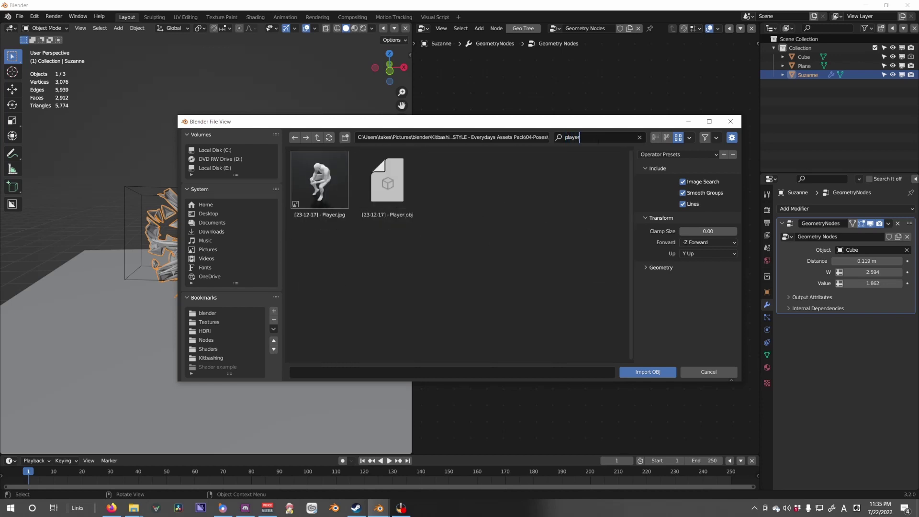
click(641, 373)
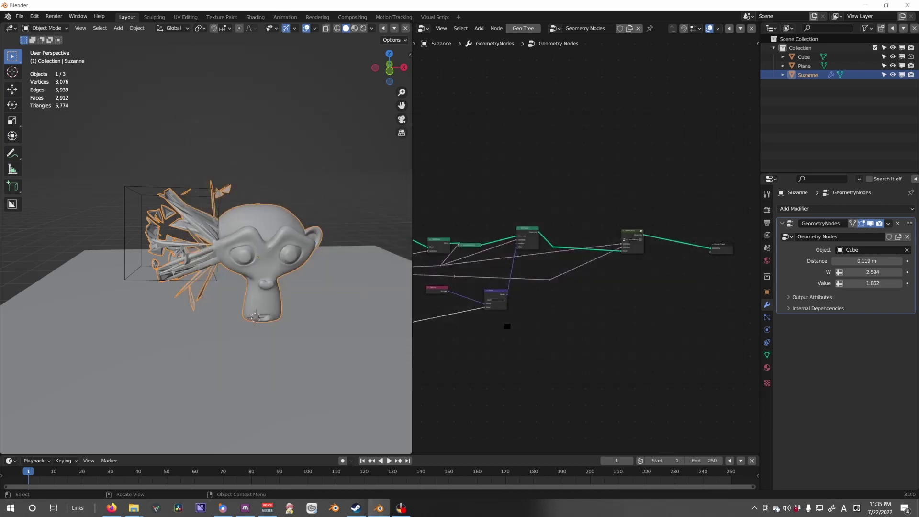
Scale the imported seated figure down from its oversized import size towards the size of the scene's plane.
scroll(273, 283, down, 10)
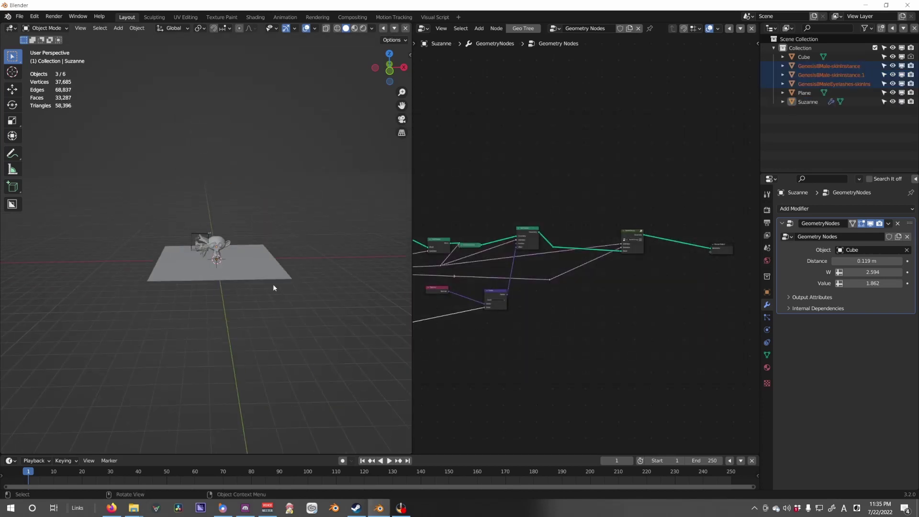
scroll(263, 144, down, 5)
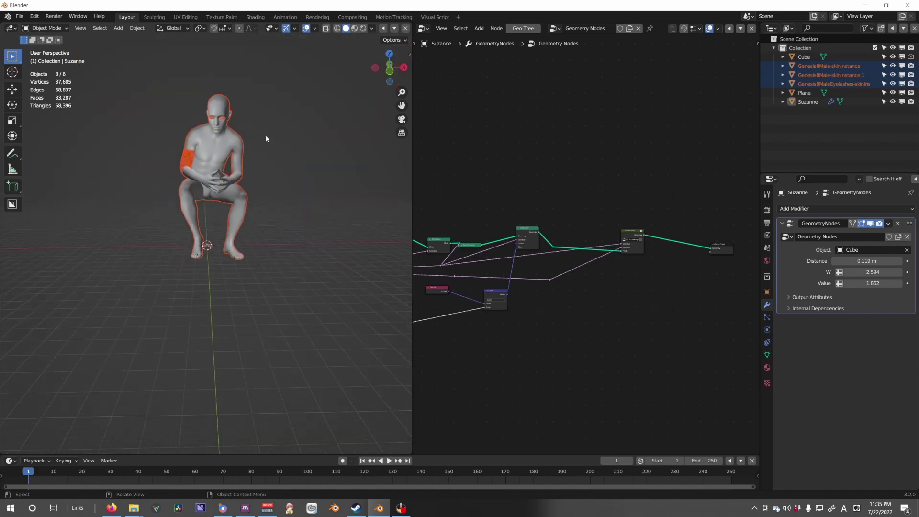
key(s)
click(211, 220)
scroll(211, 220, up, 15)
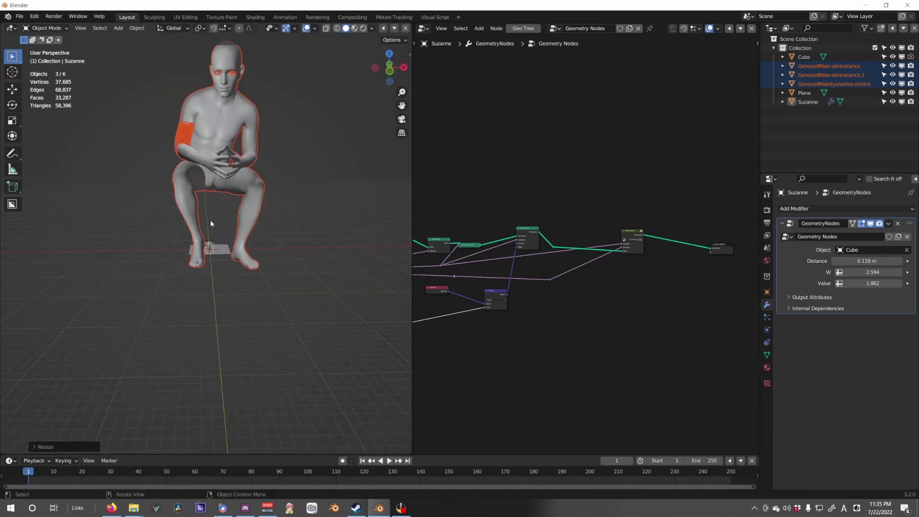
key(s)
click(227, 231)
scroll(230, 239, up, 4)
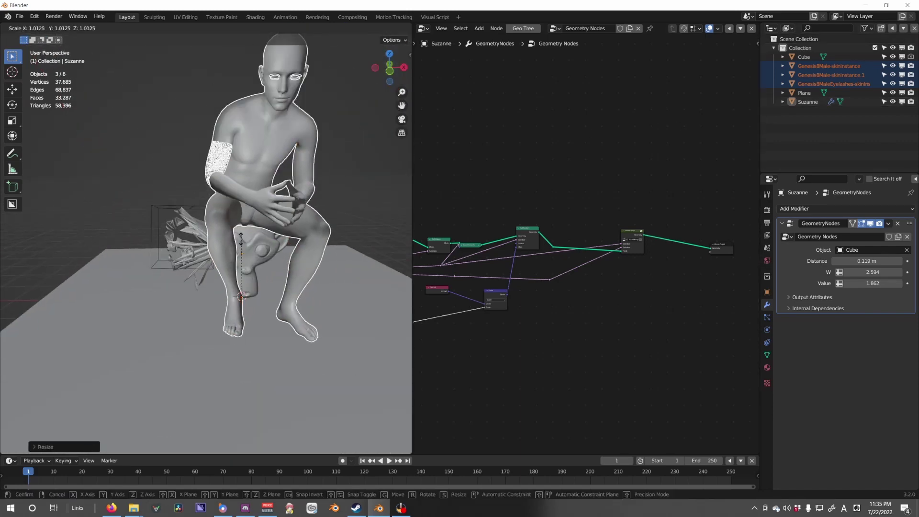
Move the figure horizontally beside the monkey head and scale it down further to fit on the plane.
key(g)
key(shift+z)
click(291, 269)
key(s)
click(330, 267)
key(g)
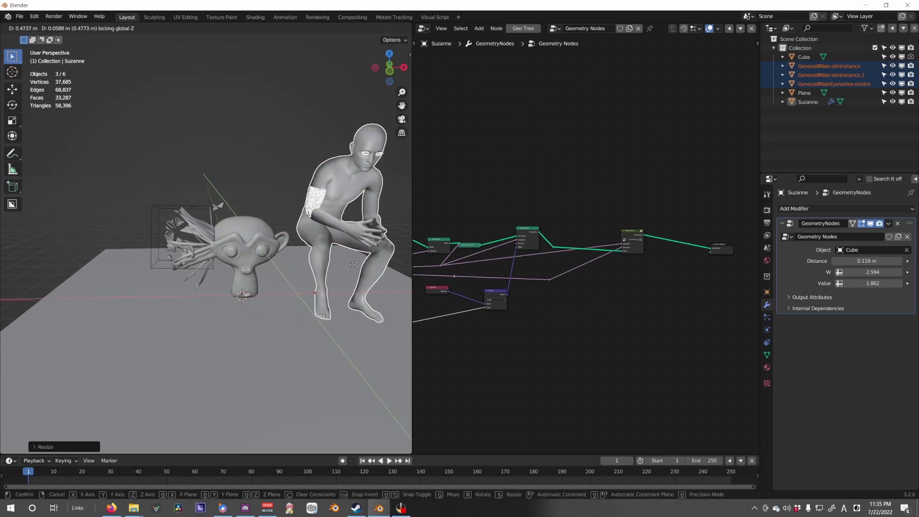
click(351, 265)
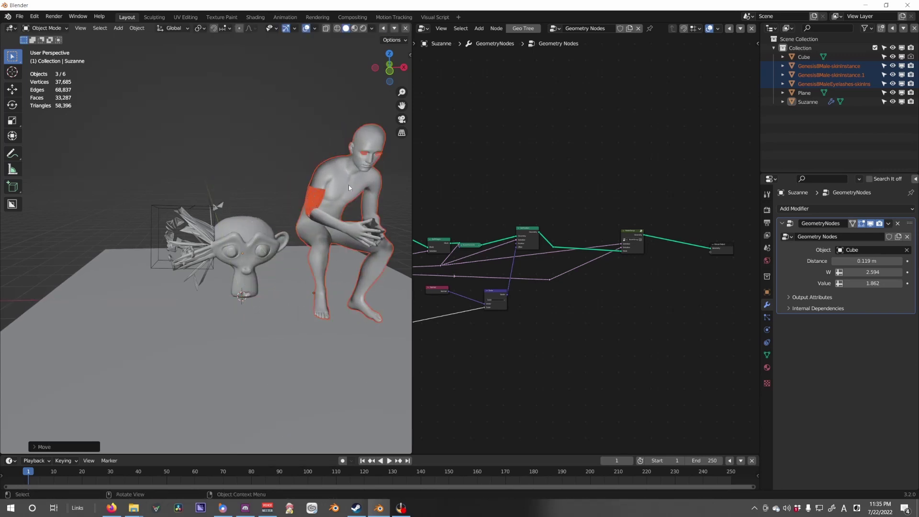
Delete the figure's eyelashes object and its second skin object, keeping only the main body mesh.
click(837, 84)
click(320, 186)
click(814, 75)
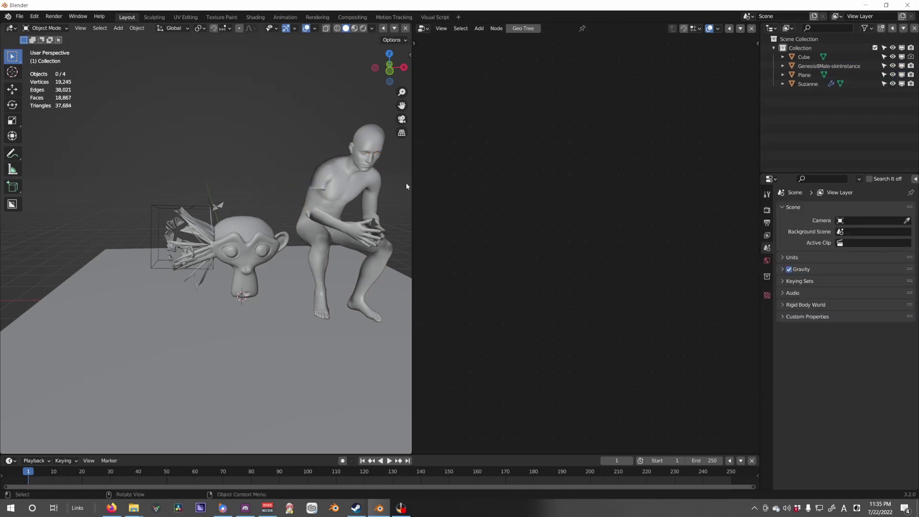
middle_drag(352, 185, 381, 221)
key(x)
click(302, 231)
Select the seated body and apply its object transform.
click(349, 252)
shift+middle_drag(350, 252, 258, 256)
middle_drag(258, 256, 312, 196)
key(ctrl+a)
click(314, 212)
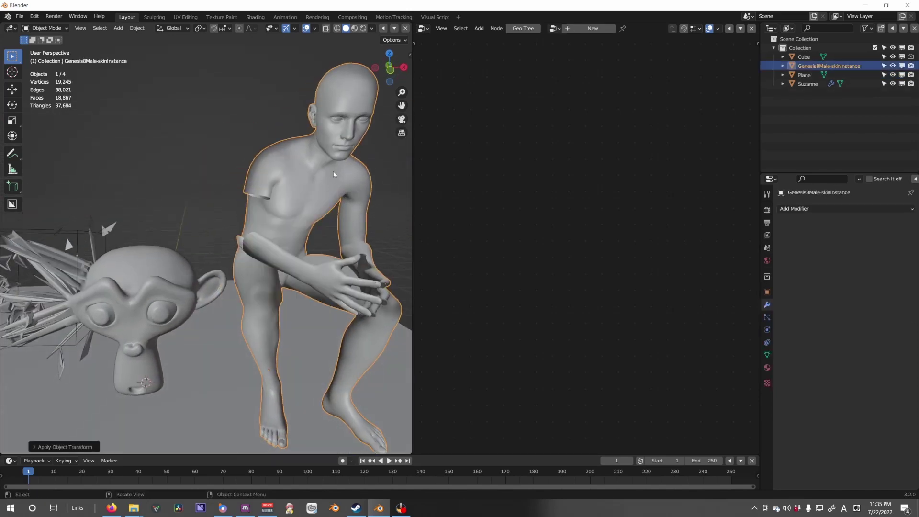
Add a Geometry Nodes modifier to the seated body and assign the existing Geometry Nodes tree to it.
scroll(212, 188, down, 3)
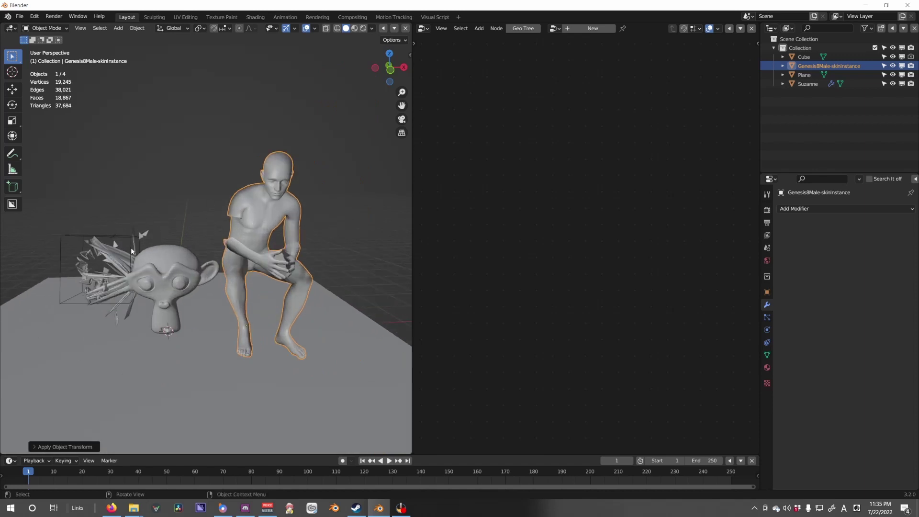
click(119, 236)
click(191, 297)
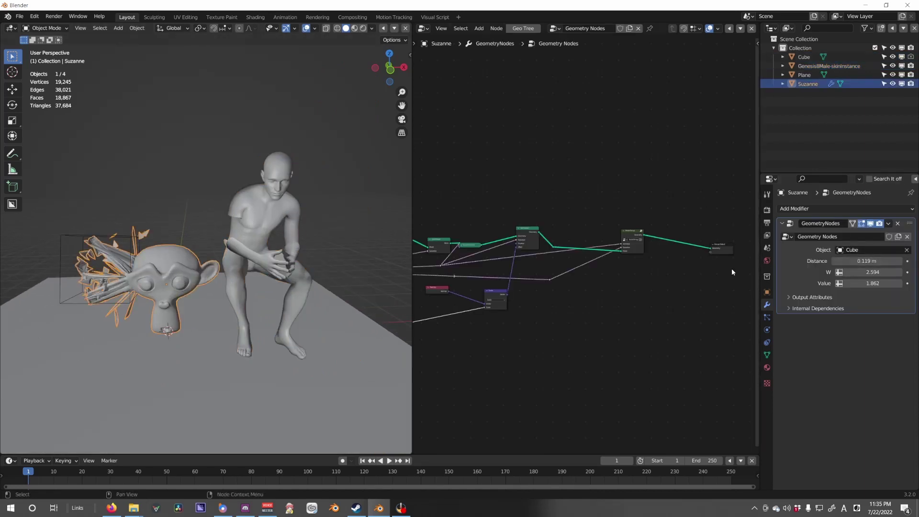
click(274, 210)
click(796, 209)
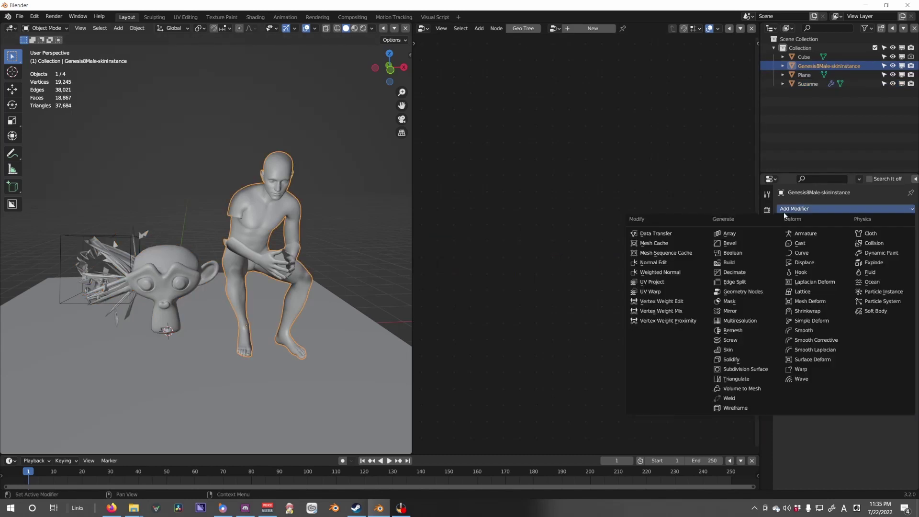
key(g)
click(787, 236)
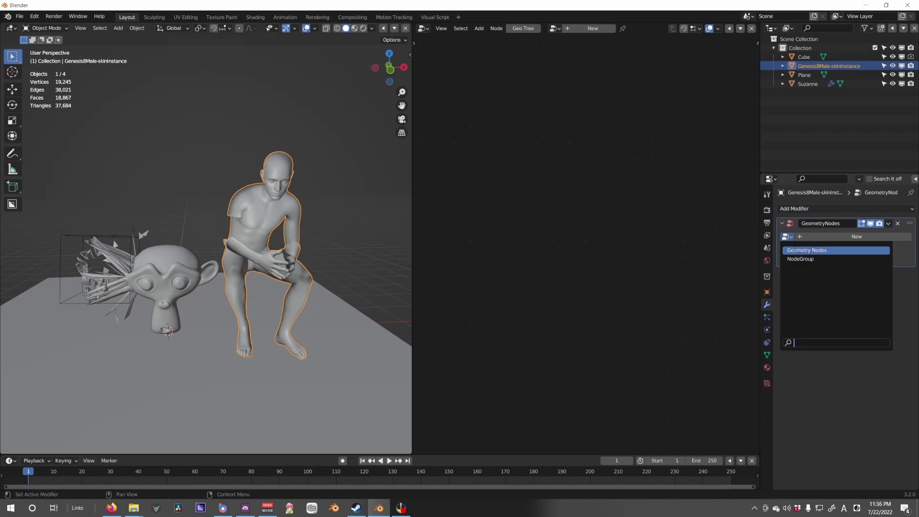
key(Return)
Move the cube away from the monkey head to the seated figure's head so that its faces explode.
click(112, 240)
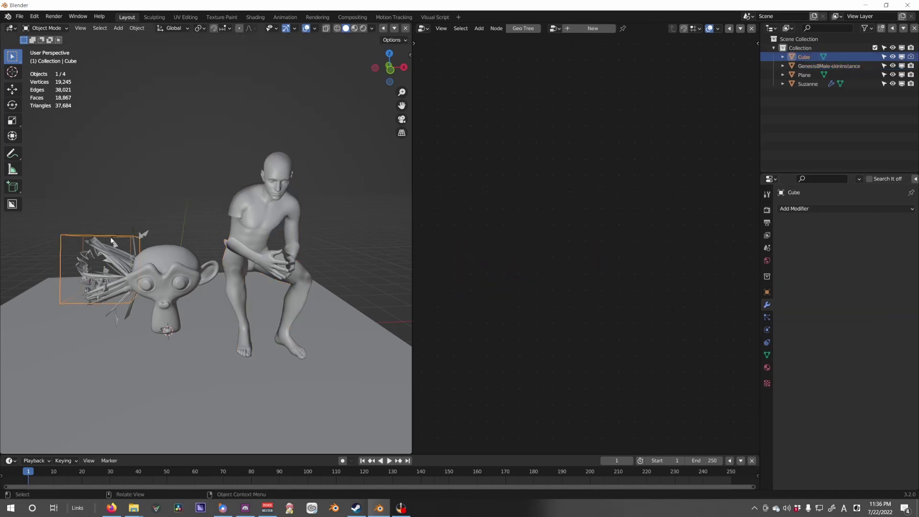
key(g)
click(277, 126)
middle_drag(277, 125, 170, 131)
key(g)
click(116, 192)
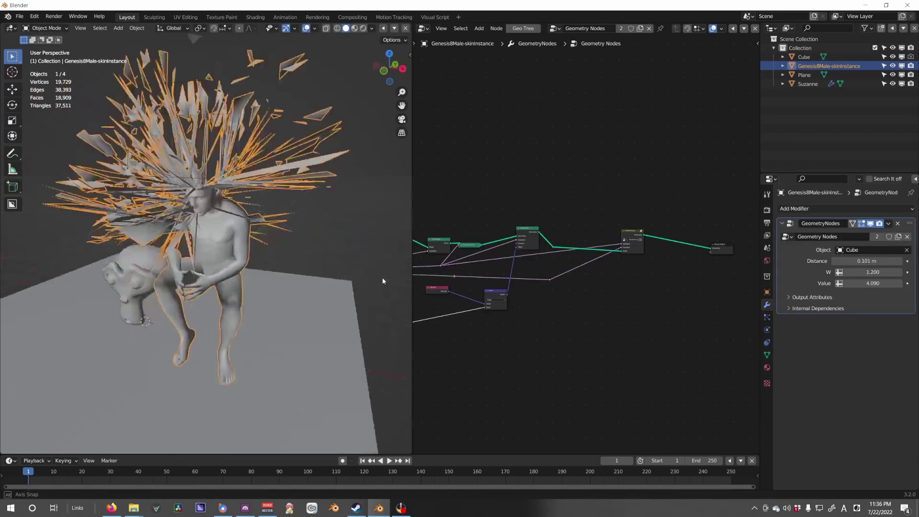
Reposition the cube at the figure's head in side view and tilt it by about 38 degrees.
key(g)
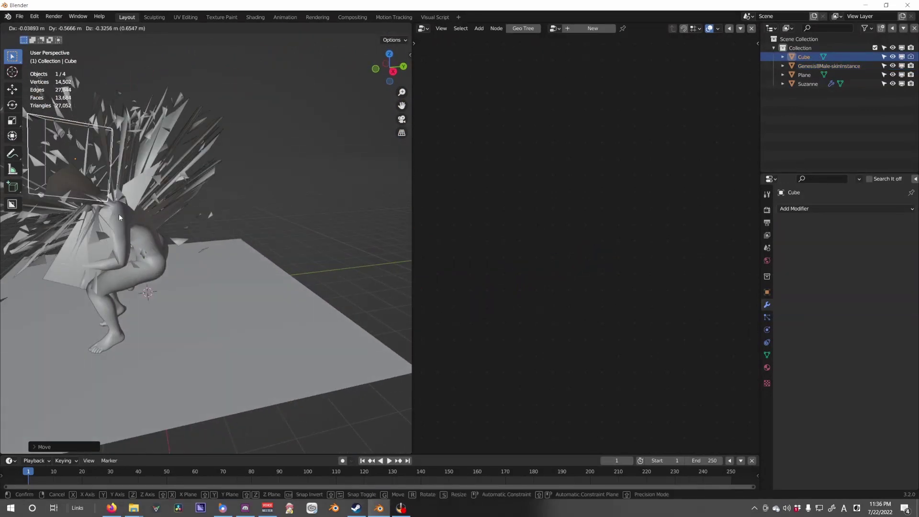
click(168, 199)
key(r)
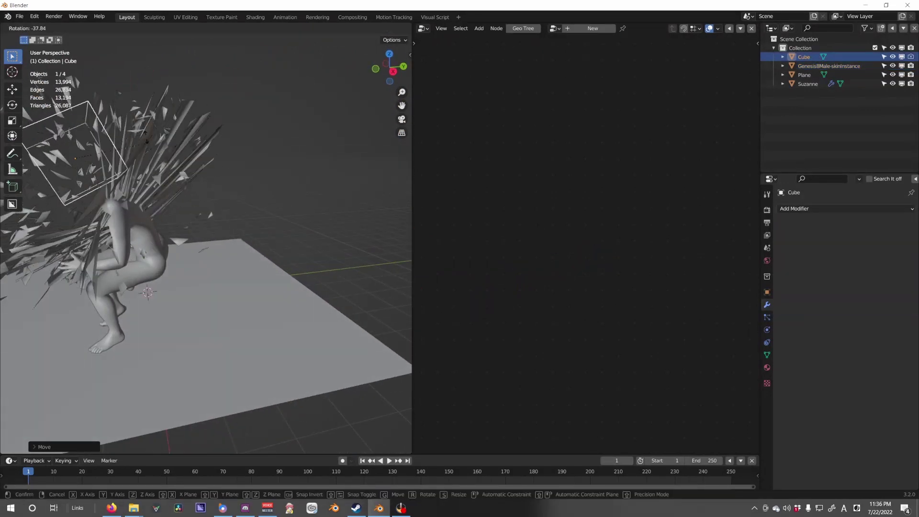
click(138, 146)
key(g)
click(132, 156)
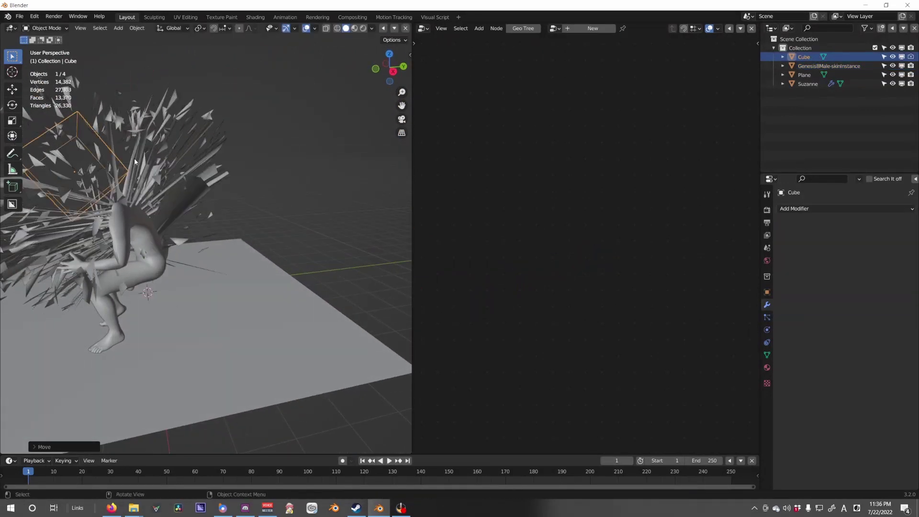
Move the cube over the seated figure's head and tilt it so that it overlaps the head from the front.
middle_drag(133, 156, 239, 138)
key(g)
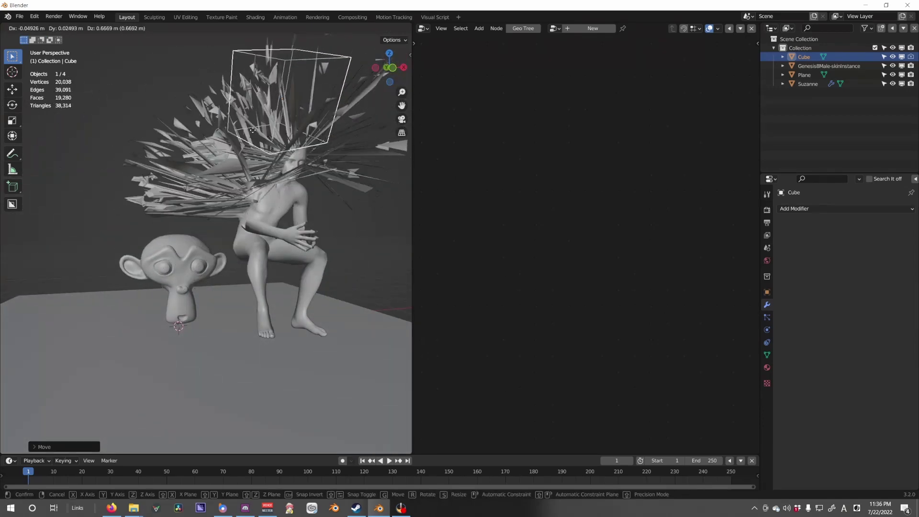
click(258, 137)
key(r)
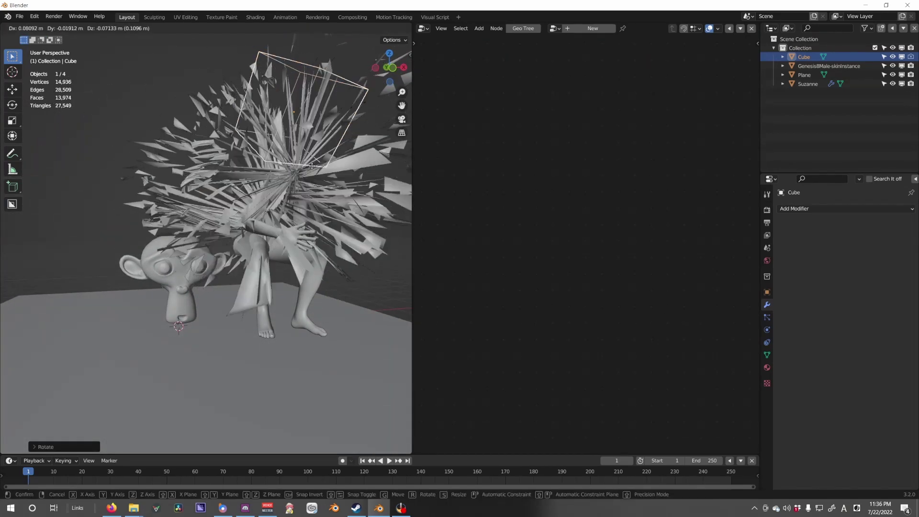
click(314, 171)
Select the seated figure and apply its object transform again.
click(290, 204)
click(137, 28)
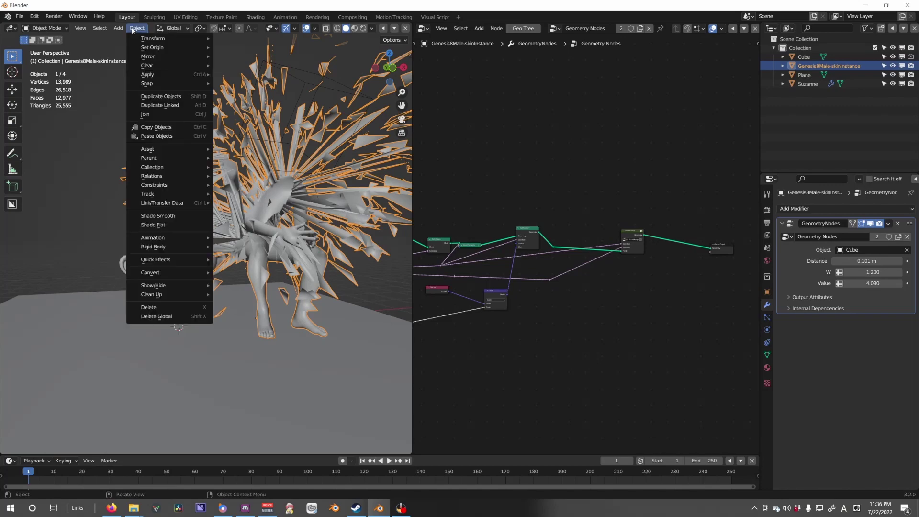
click(222, 59)
middle_drag(221, 76, 267, 221)
key(ctrl+a)
click(250, 206)
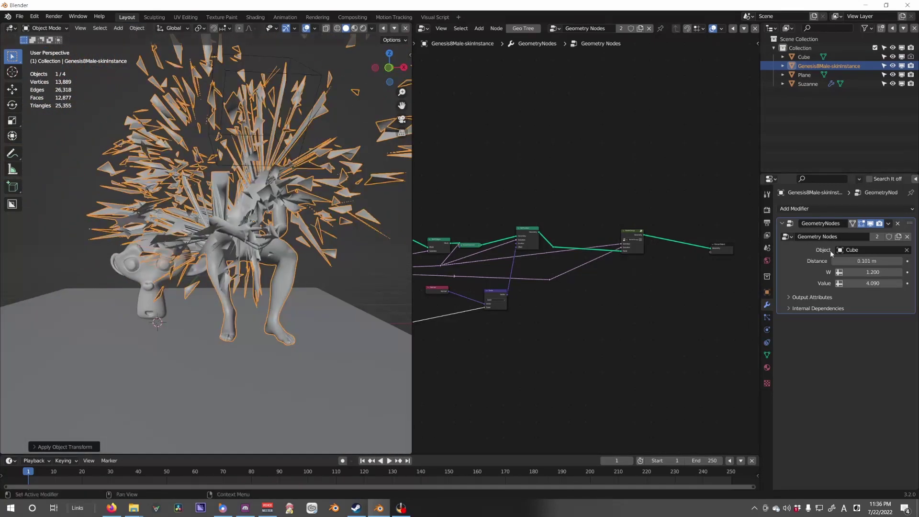
Lower the seated figure's Geometry Nodes modifier Value to about 0.321 and reposition the cube around its head.
drag(869, 261, 845, 283)
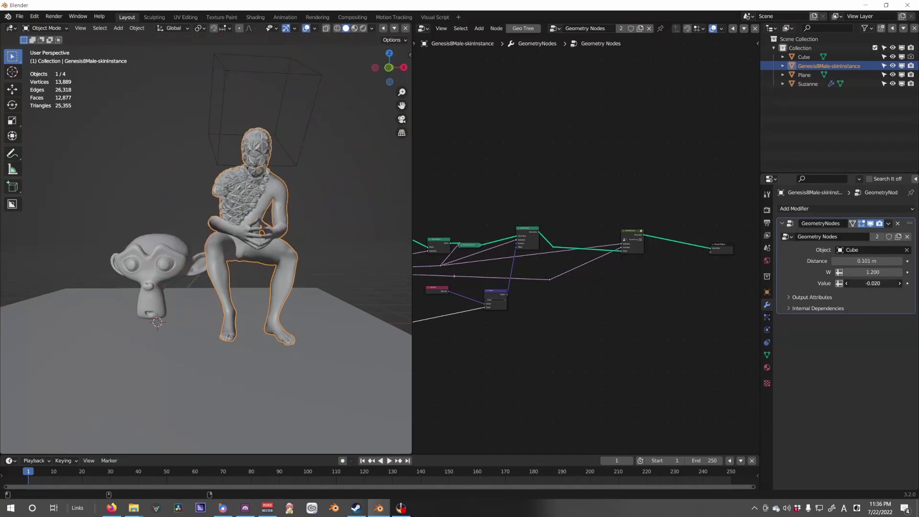
middle_drag(254, 275, 288, 245)
click(267, 231)
key(g)
click(271, 246)
scroll(287, 245, up, 3)
key(g)
click(310, 283)
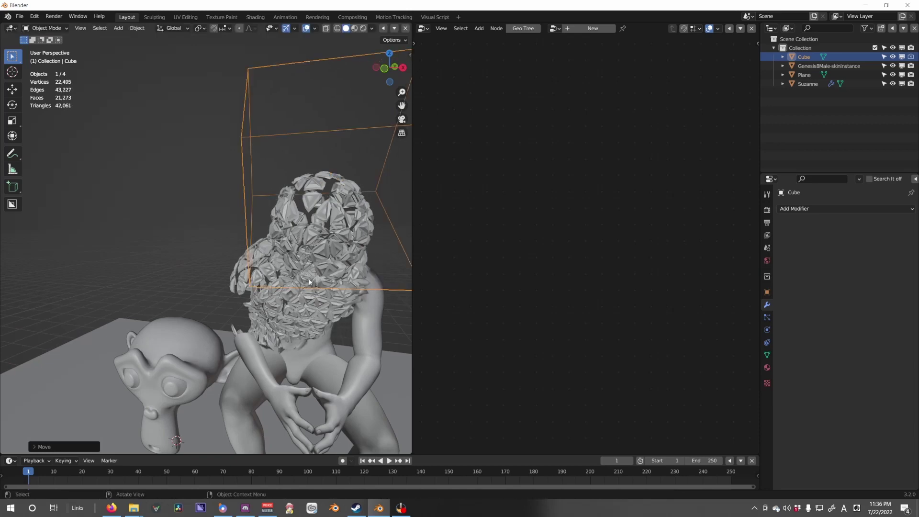
Select the seated figure and set the Raycast node's Ray Length to 0.95 m.
click(339, 305)
middle_drag(340, 306, 307, 304)
middle_drag(473, 290, 584, 286)
scroll(526, 268, up, 5)
drag(570, 242, 585, 230)
drag(872, 272, 897, 271)
middle_drag(363, 306, 387, 296)
scroll(383, 297, down, 2)
drag(686, 337, 655, 364)
middle_drag(256, 332, 265, 303)
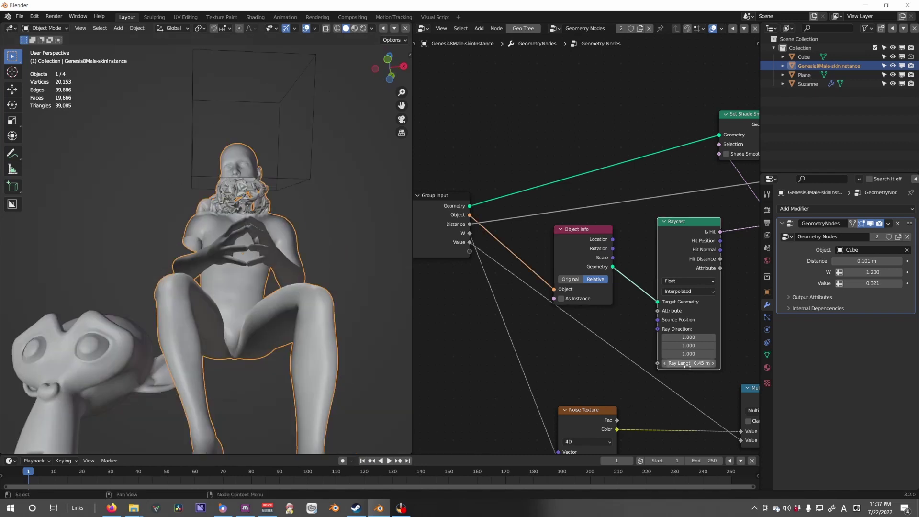
drag(686, 364, 663, 363)
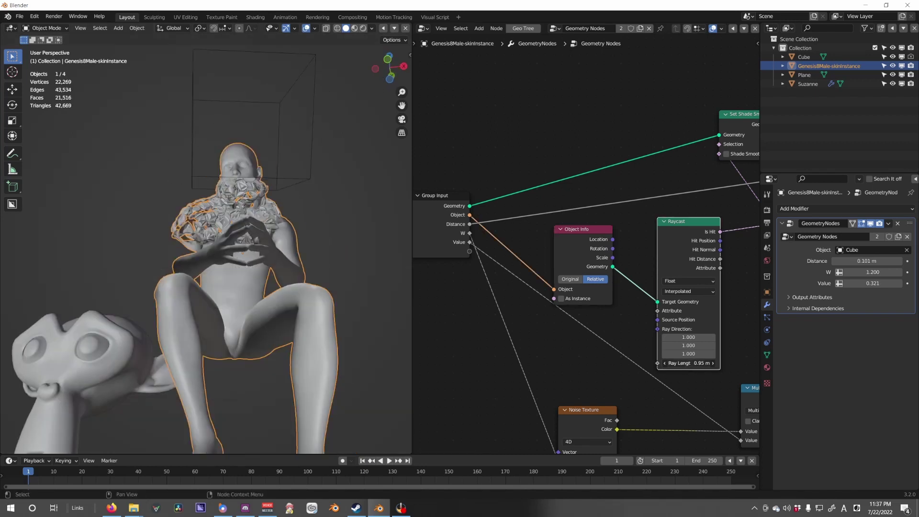
Move the cube down by about 0.77 m so that it encloses the seated figure's head.
click(294, 188)
key(g)
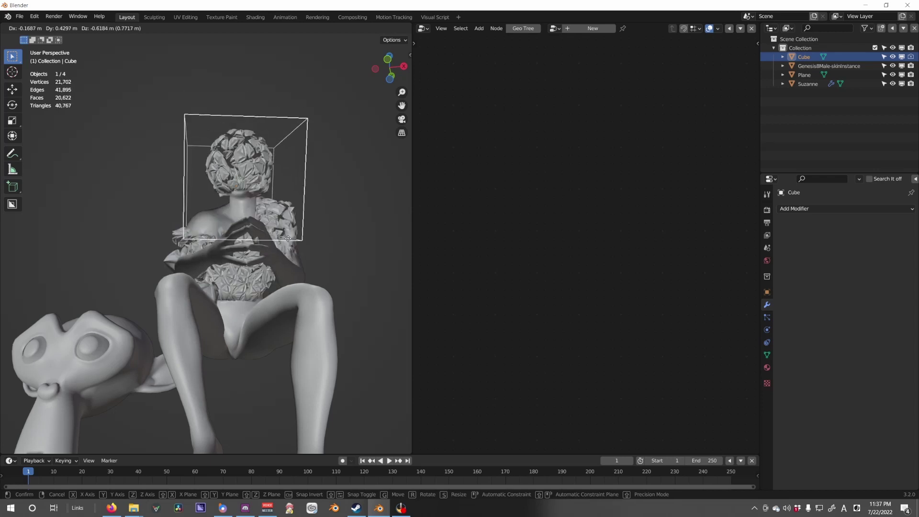
click(289, 244)
middle_drag(303, 167, 342, 255)
Select the seated figure and set the Y component of the Raycast node's Ray Direction to -2.
click(348, 340)
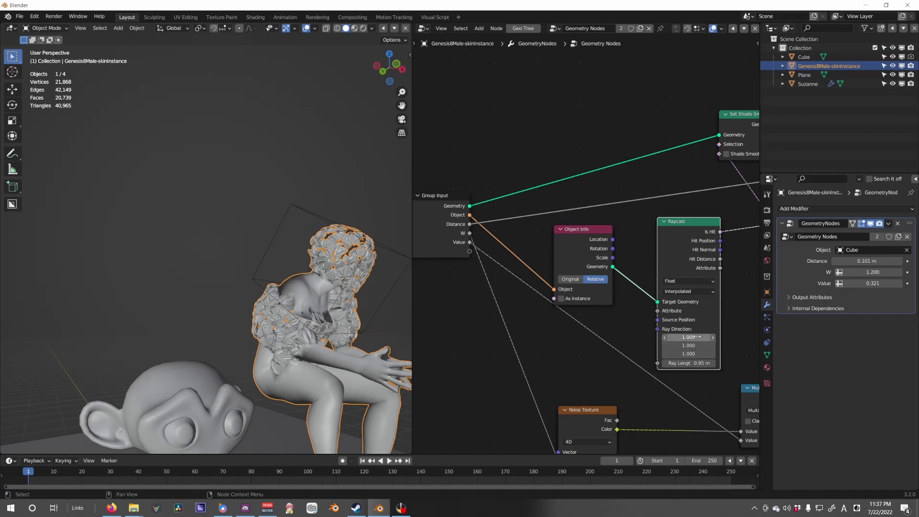
mouse_move(694, 346)
mouse_down()
mouse_move(674, 346)
mouse_move(702, 346)
mouse_up()
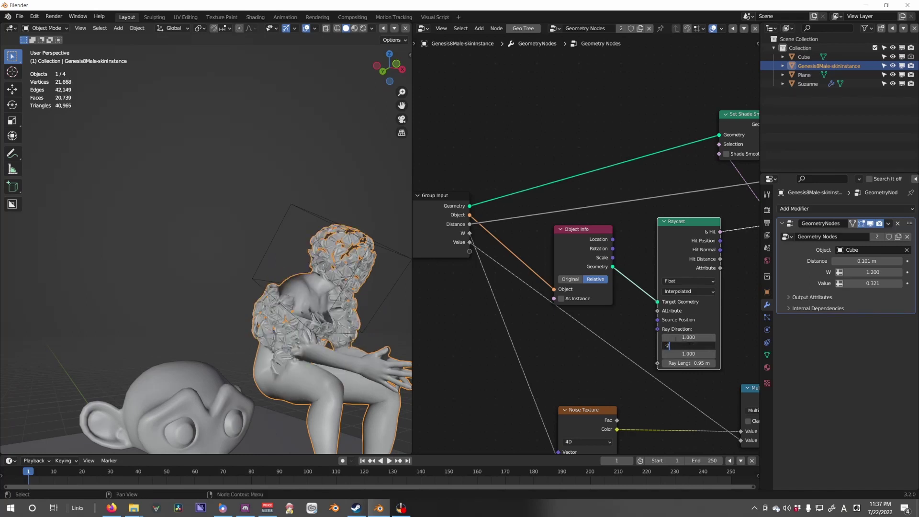
key(Return)
middle_drag(254, 347, 194, 345)
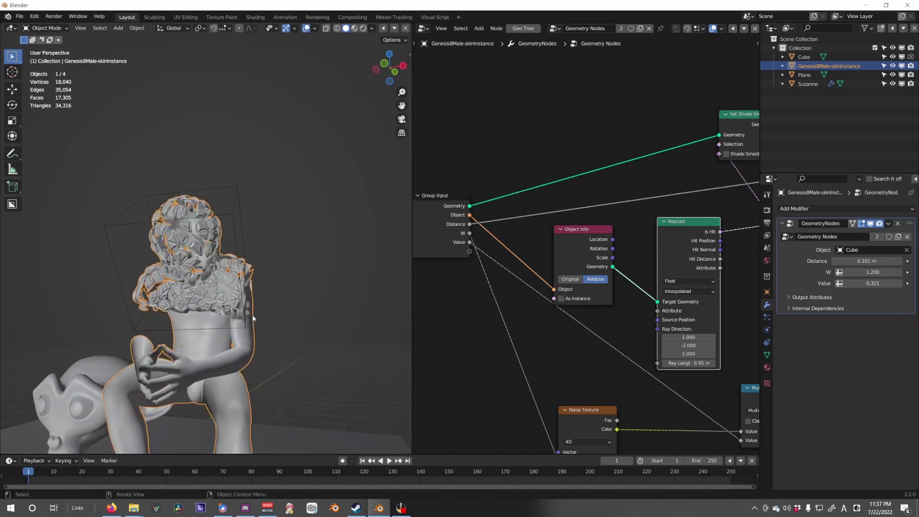
Shift the cube across the seated figure's head and upper body to test which faces it affects.
click(237, 256)
key(g)
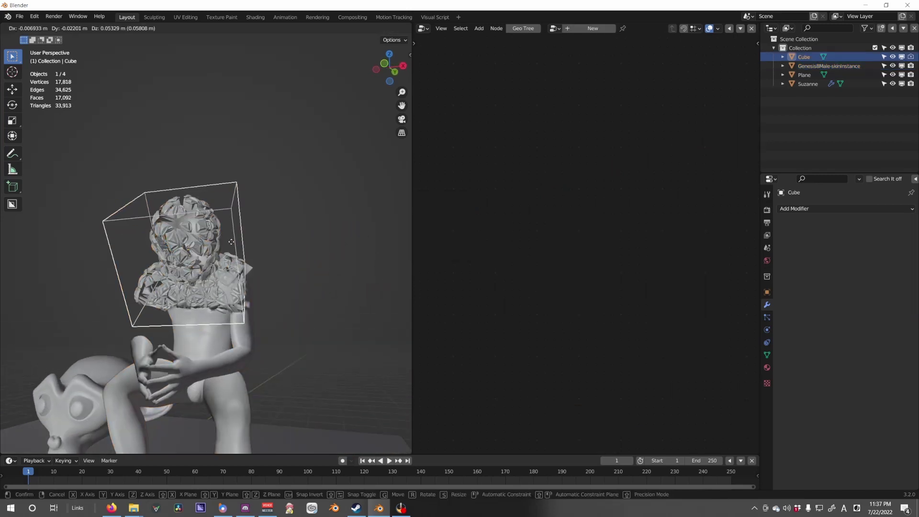
click(234, 216)
middle_drag(234, 217, 258, 250)
key(g)
click(94, 398)
middle_drag(256, 339, 160, 330)
key(g)
click(172, 297)
Bring the cube from behind the seated figure's back up to its head.
middle_drag(172, 297, 267, 286)
key(g)
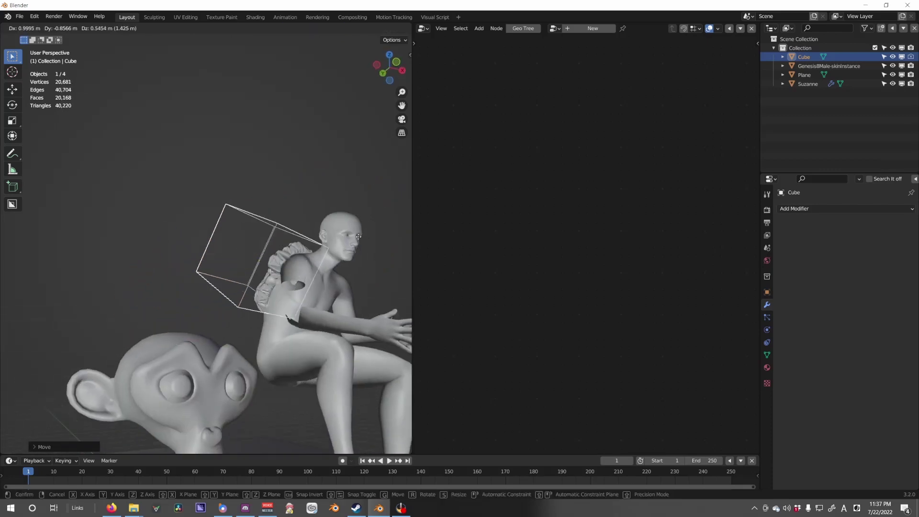
click(409, 218)
middle_drag(408, 218, 168, 293)
Raise the seated figure's modifier Value to about 1.782 and shift the cube at its head.
click(167, 293)
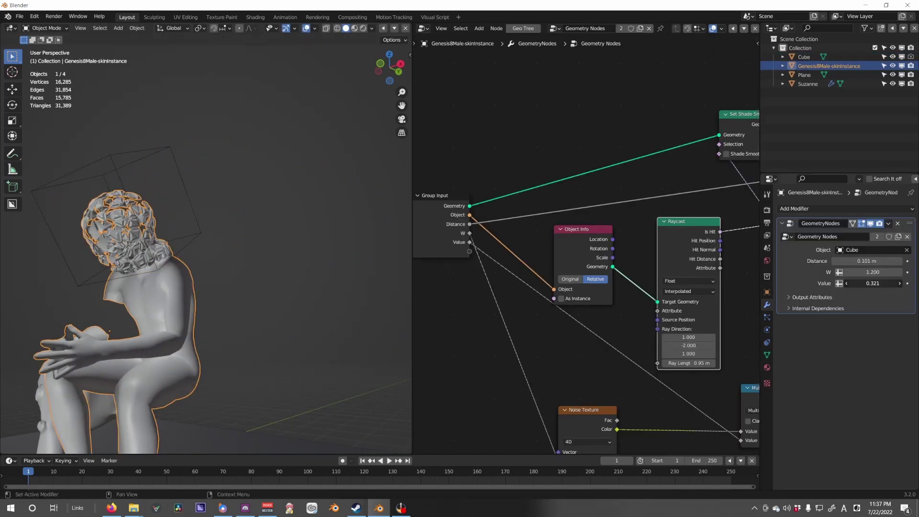
drag(869, 283, 888, 284)
middle_drag(256, 277, 392, 259)
click(389, 158)
key(g)
click(383, 191)
middle_drag(383, 201, 296, 235)
Fine-tune the cube's position over the seated figure's head so that only the head area bursts apart, and reselect the figure.
click(148, 306)
click(335, 239)
key(g)
click(354, 283)
key(g)
click(292, 306)
click(273, 188)
key(g)
click(268, 191)
click(230, 277)
middle_drag(230, 278, 323, 293)
scroll(217, 323, down, 3)
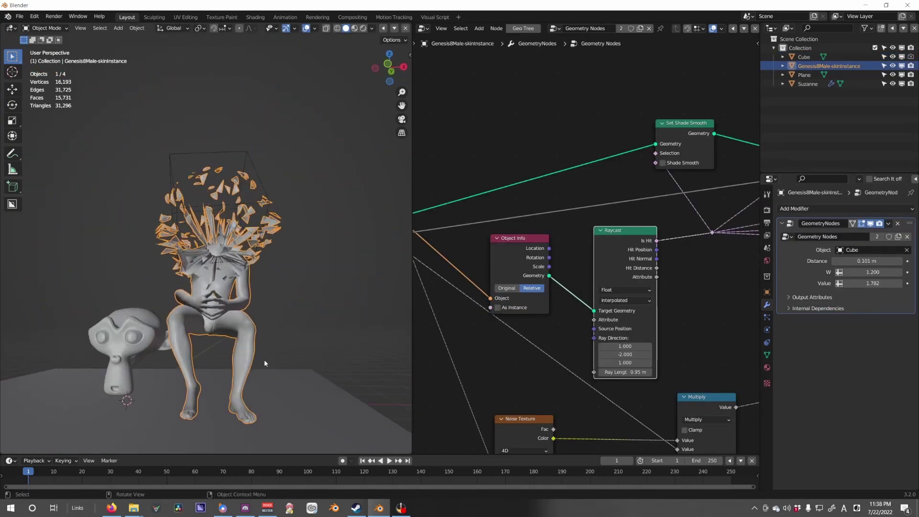